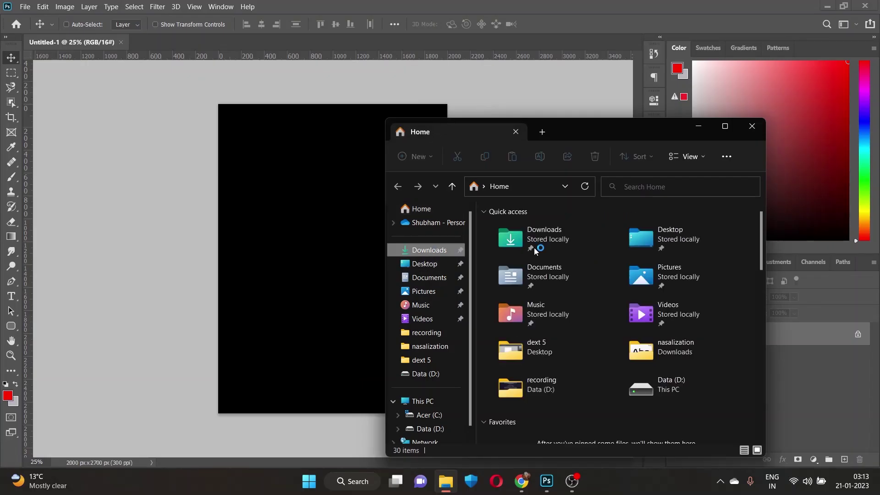
Drag pngegg (8).png onto the black canvas and enlarge it across the upper middle
click(428, 250)
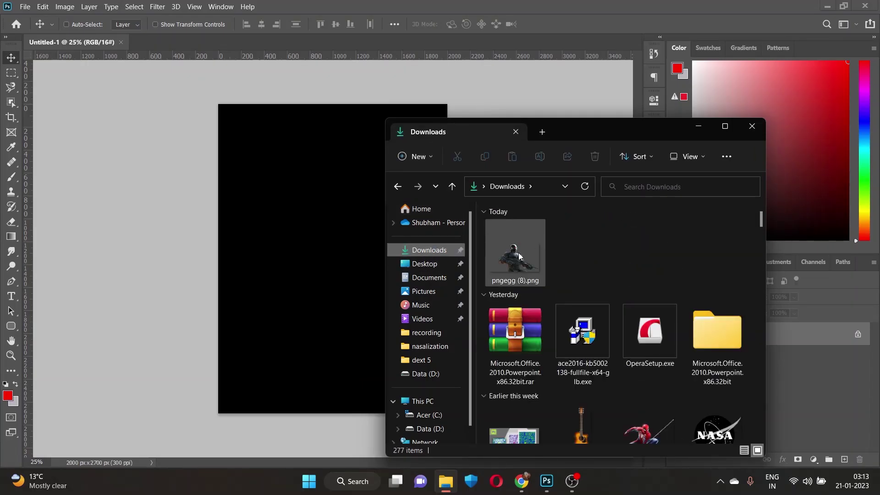
drag(515, 252, 345, 254)
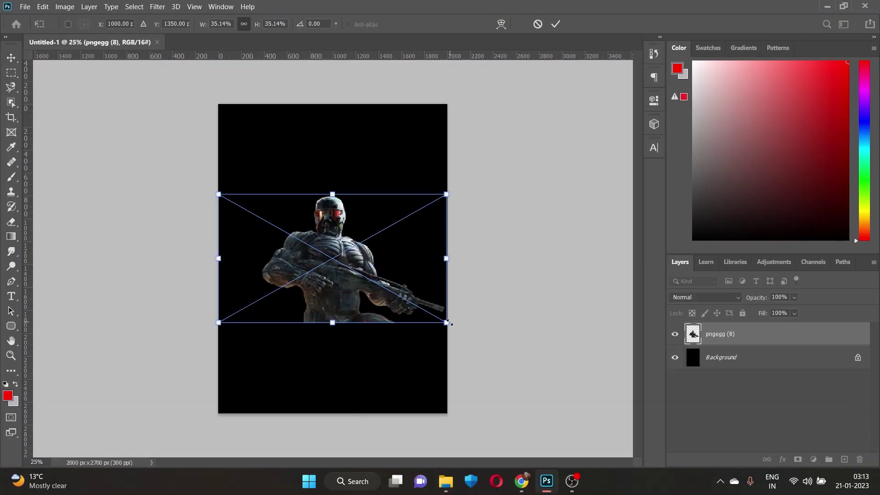
mouse_move(448, 323)
mouse_down()
mouse_move(487, 346)
mouse_move(503, 343)
mouse_move(474, 339)
mouse_move(512, 360)
mouse_up()
drag(387, 303, 369, 303)
mouse_move(491, 360)
mouse_down()
mouse_move(536, 382)
mouse_move(456, 326)
mouse_move(458, 313)
mouse_up()
click(562, 23)
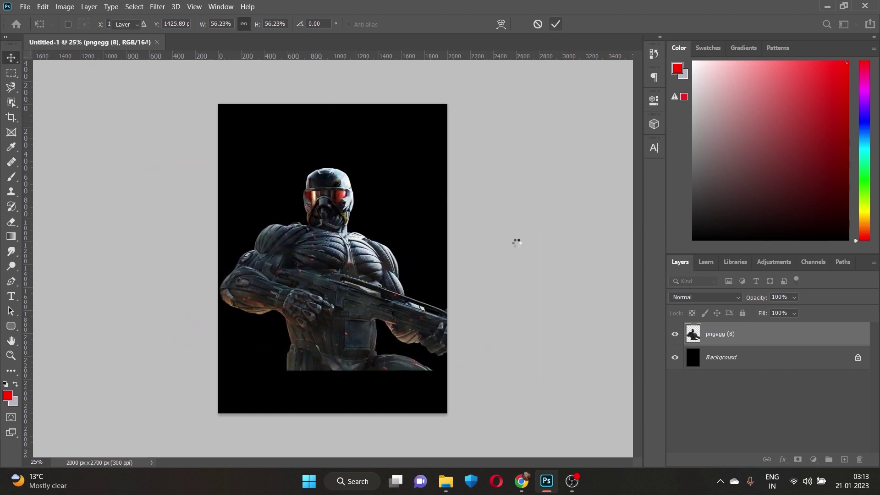
Nudge the soldier up-left and shrink it slightly to about 43%
drag(353, 325, 347, 314)
key(ctrl+t)
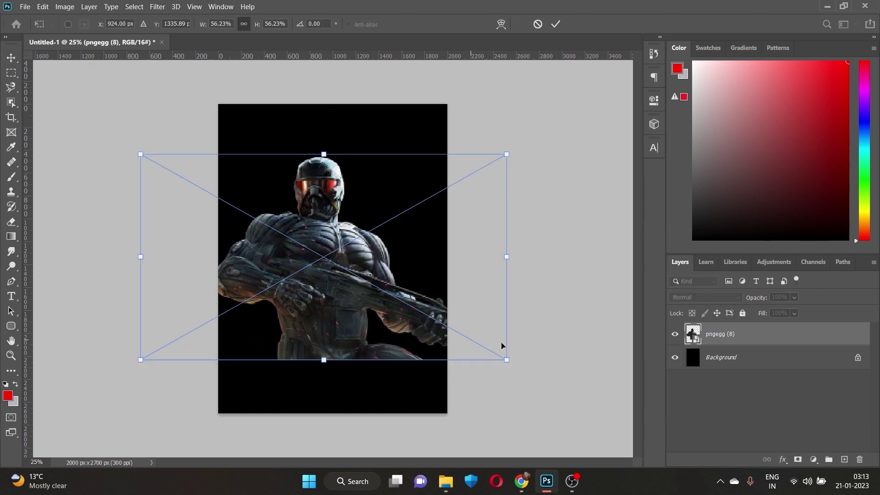
mouse_move(504, 257)
mouse_down()
mouse_move(409, 261)
mouse_move(446, 259)
mouse_up()
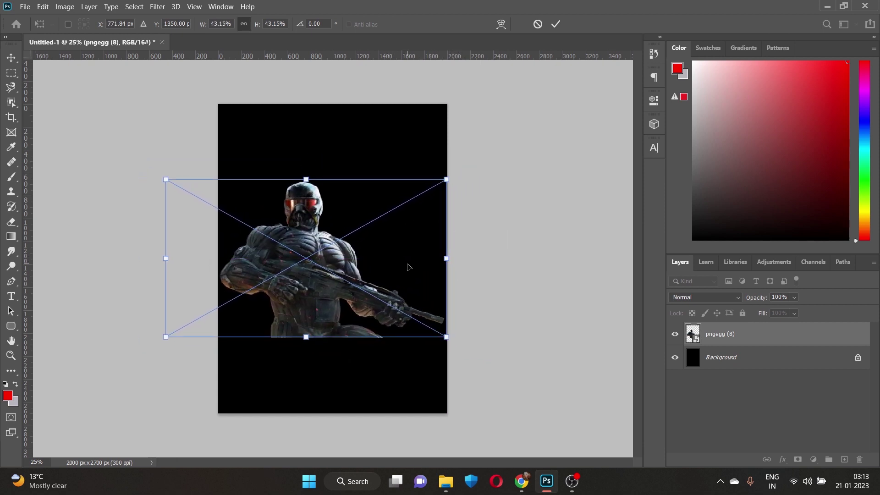
click(556, 24)
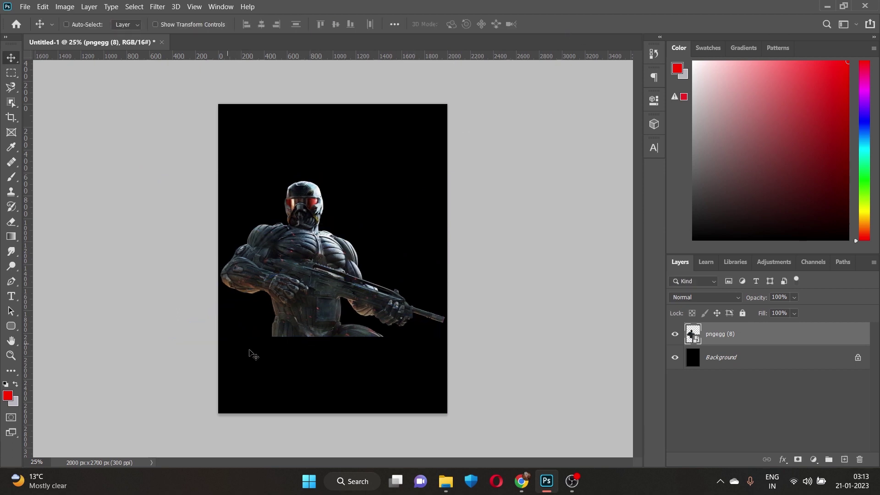
Mask pngegg (8), erase its lower part on the mask, and add empty Layer 1 above
click(797, 459)
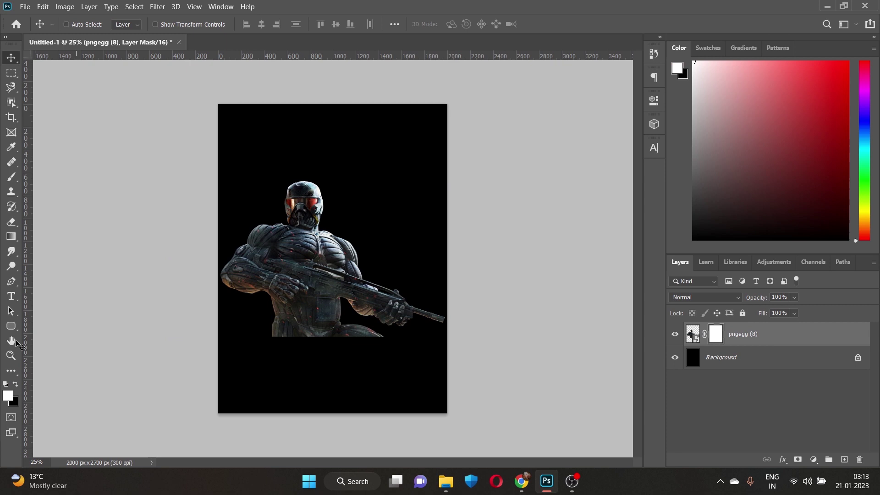
click(7, 395)
click(425, 250)
click(12, 222)
mouse_move(226, 388)
mouse_down()
mouse_move(373, 415)
mouse_move(331, 386)
mouse_up()
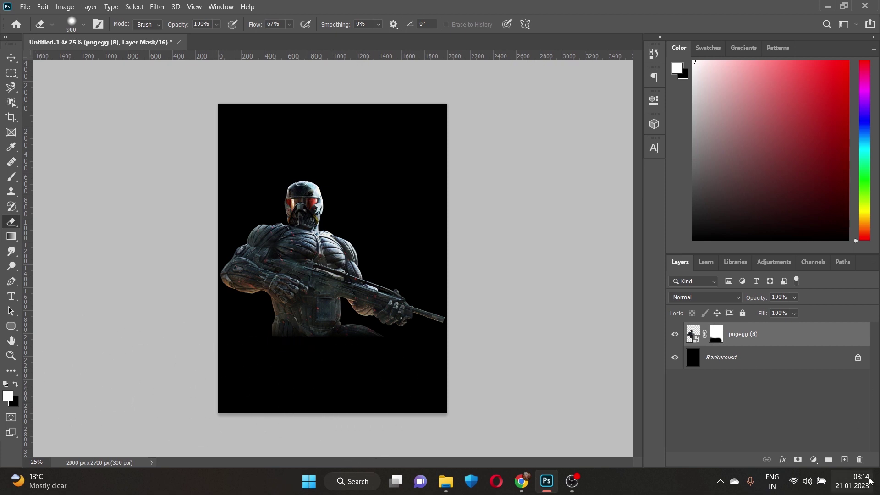
click(844, 459)
click(848, 62)
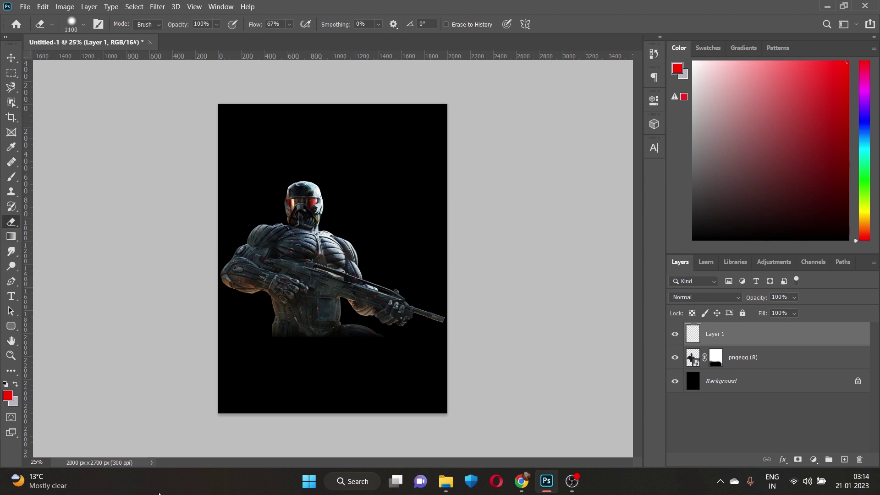
Set a 1600 px brush with 100% flow, 100% smoothing and 100% hardness
key(bracketright)
key(bracketright)
key(bracketright)
key(bracketright)
key(bracketright)
click(289, 25)
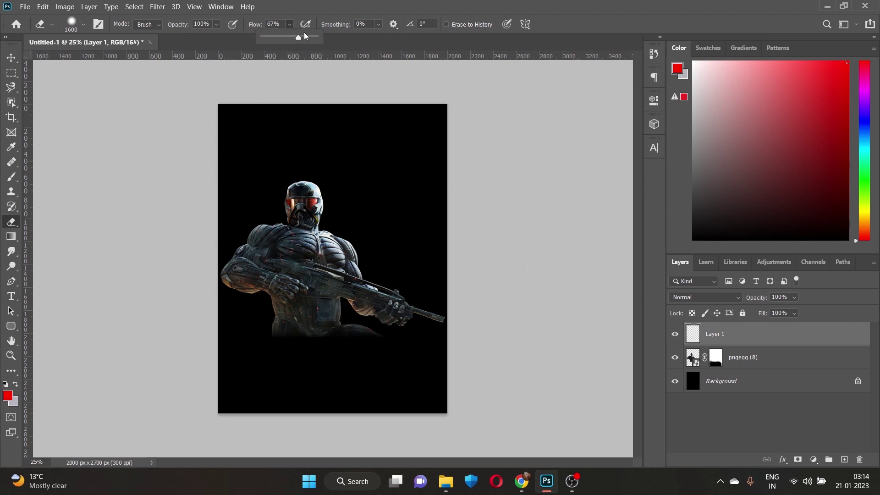
click(379, 25)
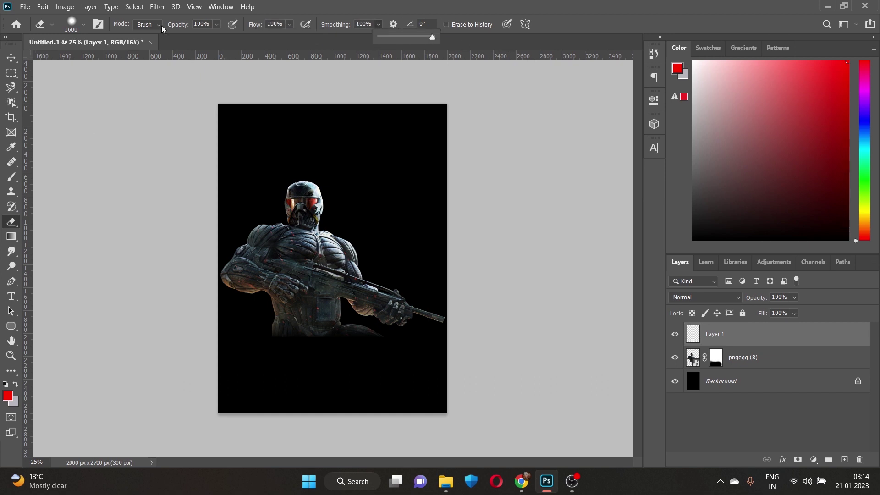
click(84, 25)
drag(102, 88, 202, 92)
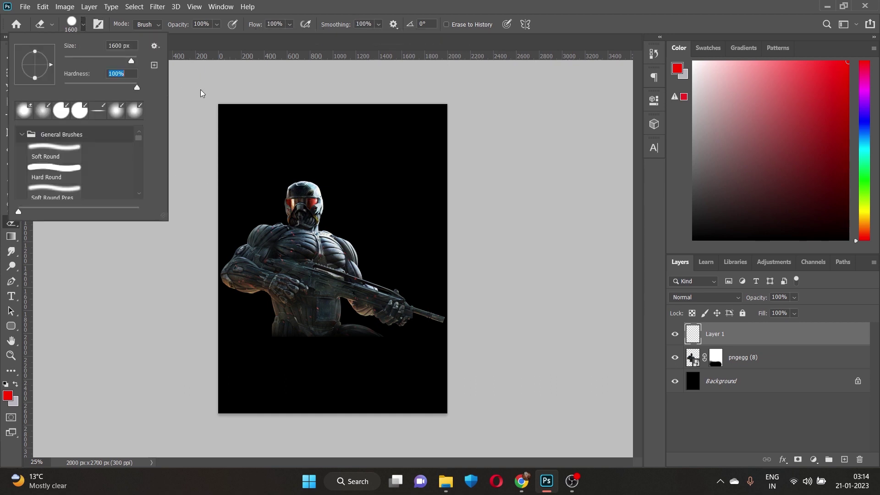
click(243, 44)
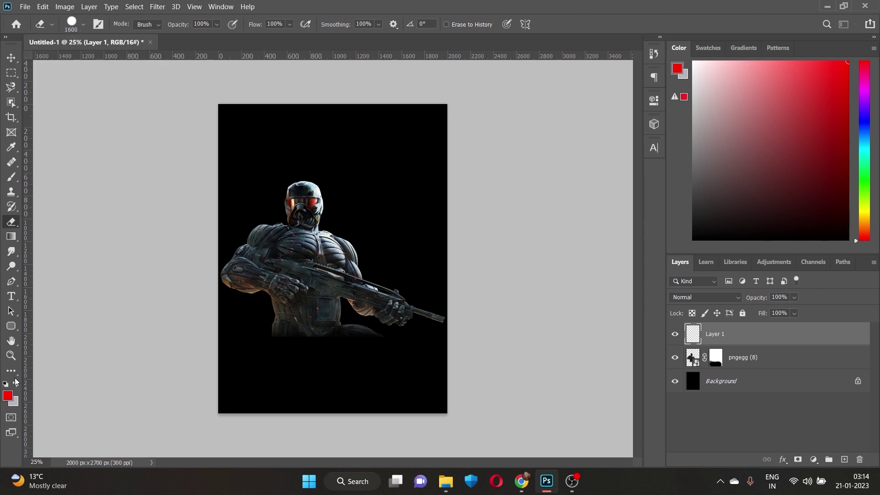
Set the foreground colour to bright yellow ffd200
click(8, 395)
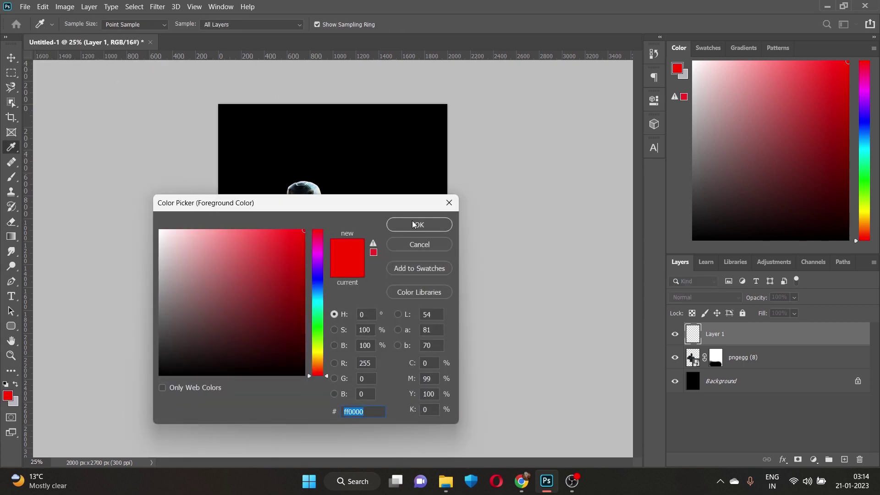
drag(320, 357, 317, 358)
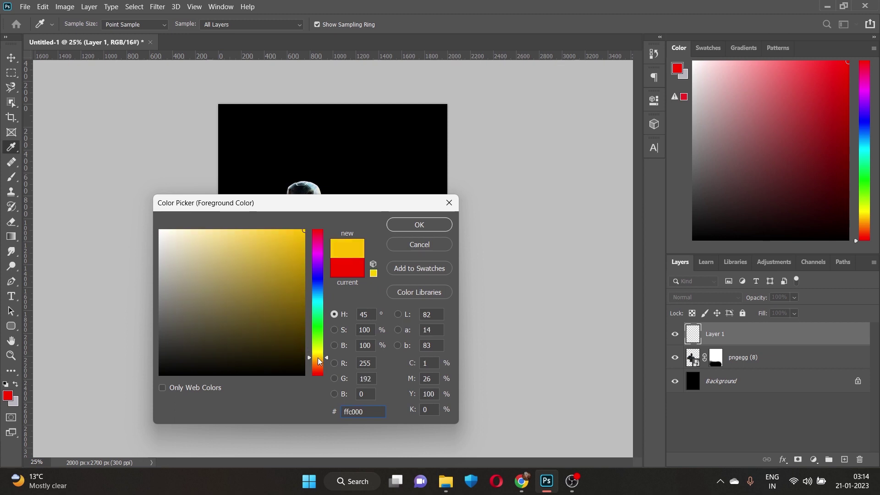
click(318, 355)
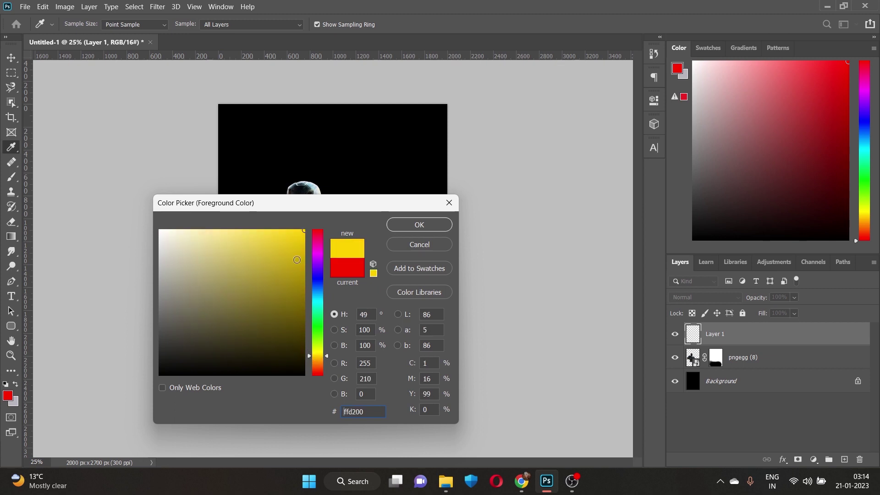
click(401, 224)
key(e)
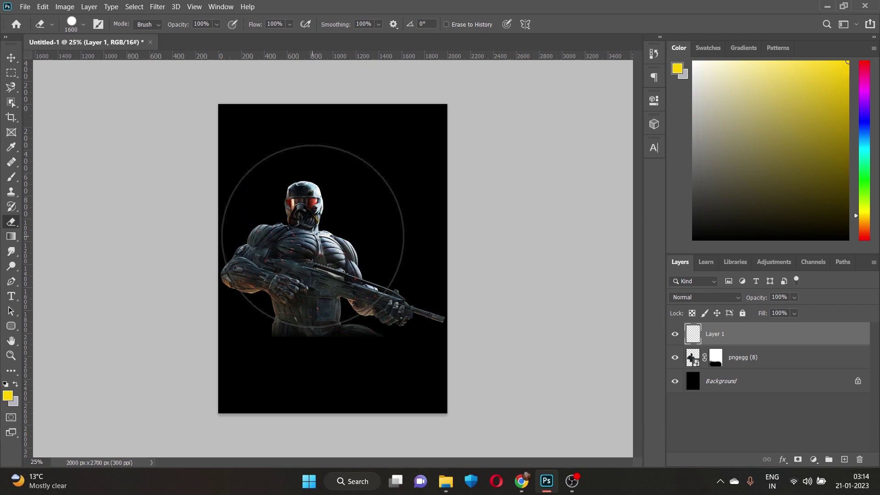
Try large yellow brush dabs on Layer 1, undoing the too-strong results
click(9, 179)
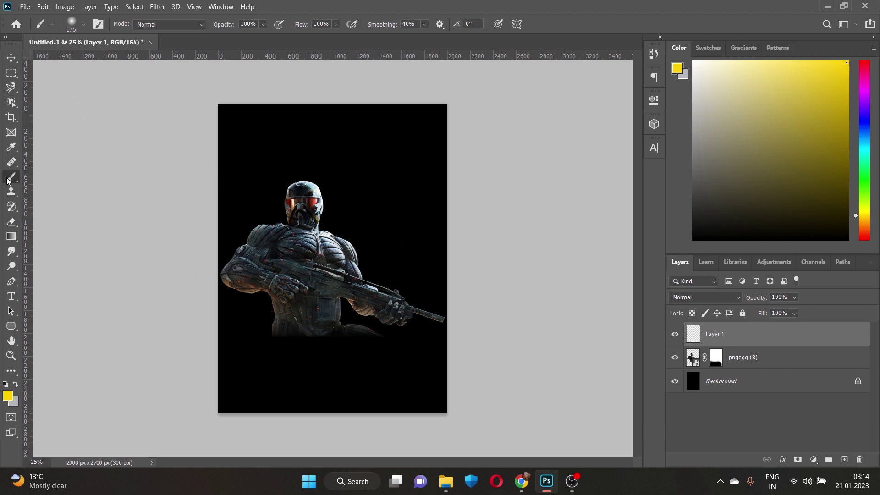
key(bracketright)
key(bracketright)
key(bracketright)
key(bracketright)
key(bracketright)
key(bracketright)
key(bracketright)
key(bracketright)
key(bracketright)
key(bracketright)
key(bracketright)
key(bracketright)
key(bracketright)
key(bracketright)
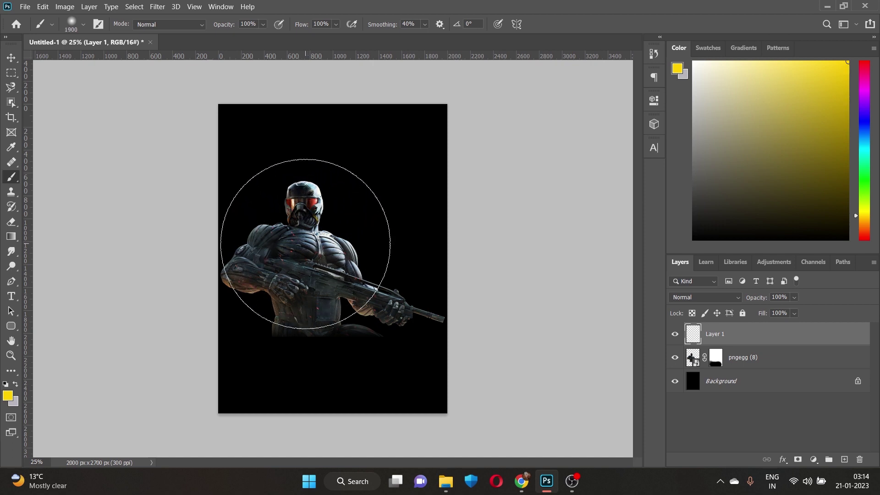
click(293, 261)
key(ctrl+z)
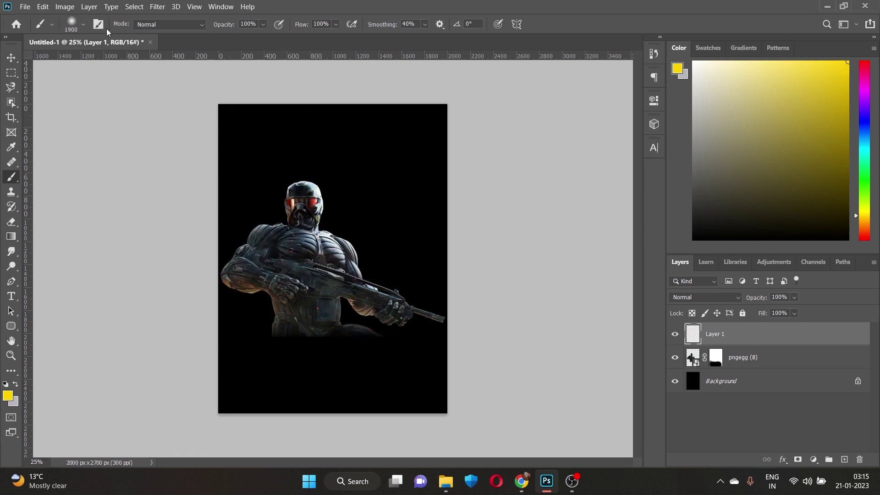
key(bracketright)
key(bracketright)
key(bracketright)
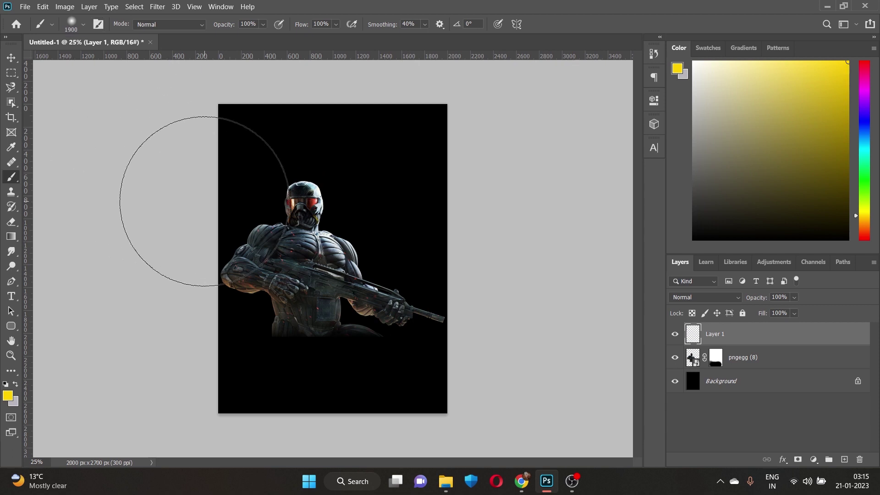
key(bracketright)
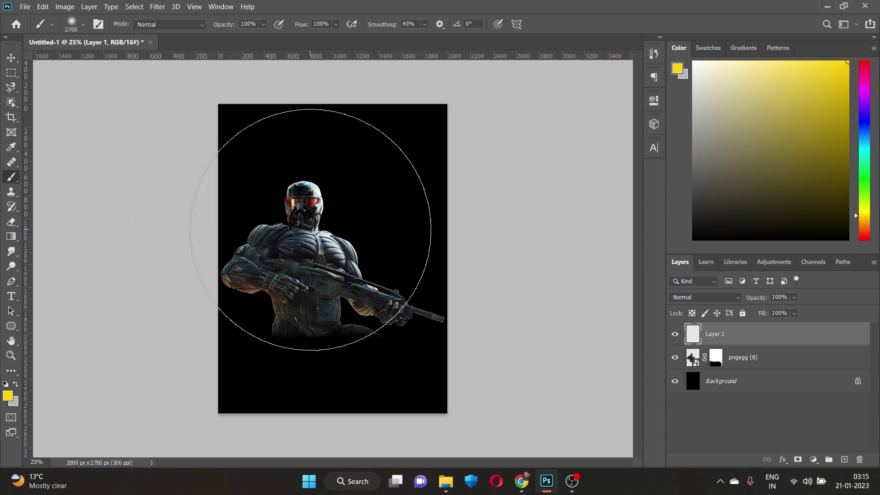
click(310, 230)
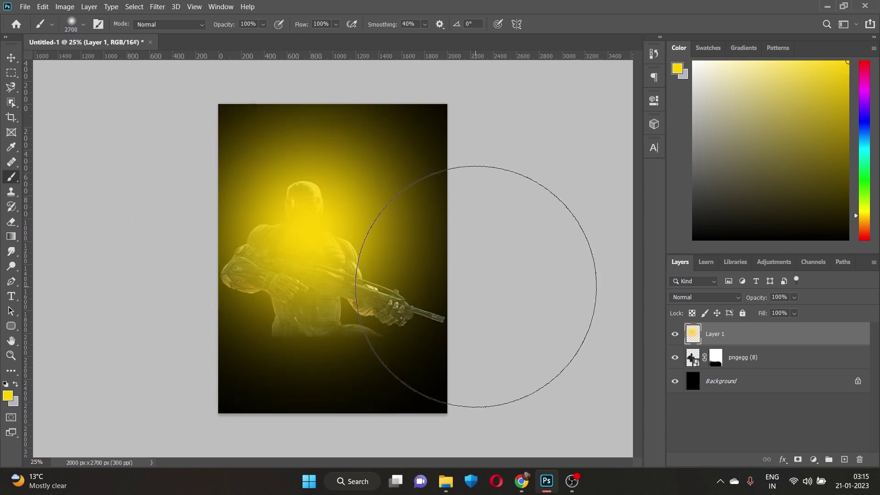
key(ctrl+z)
Paint a soft yellow glow at 40% flow and move Layer 1 below pngegg (8)
click(336, 24)
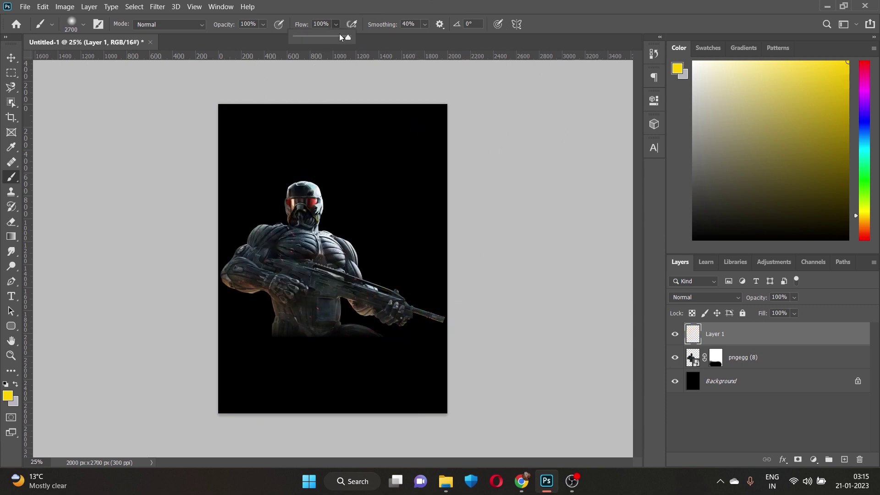
click(314, 231)
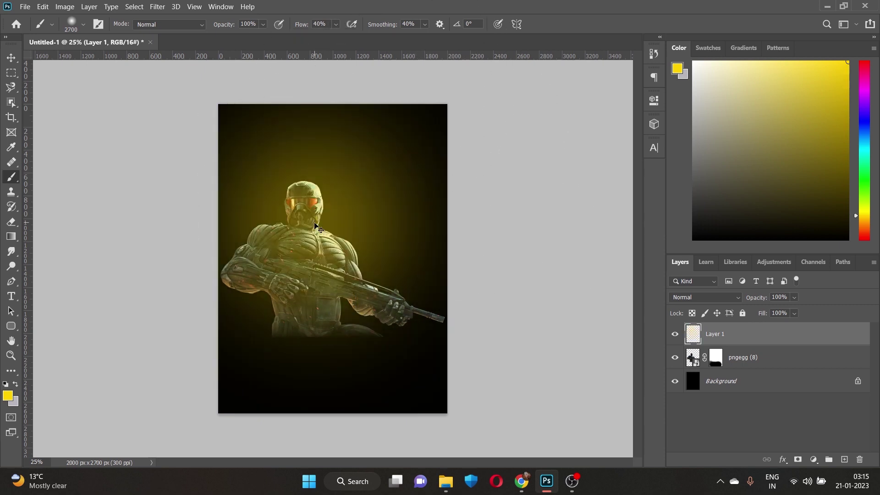
key(ctrl+z)
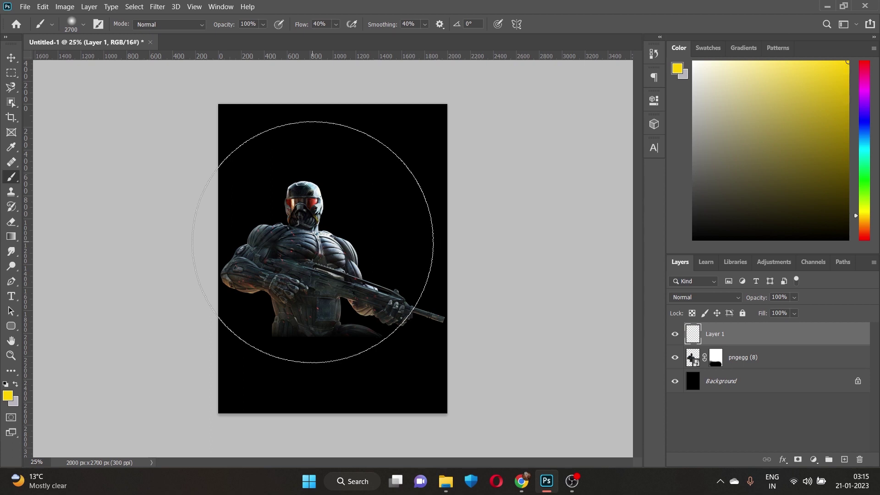
key(bracketright)
key(bracketright)
key(bracketright)
key(bracketright)
click(312, 242)
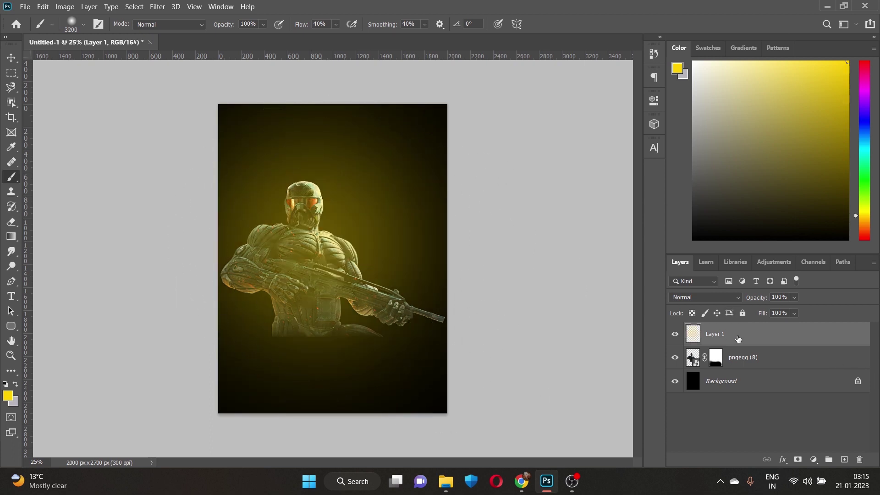
drag(742, 339, 747, 373)
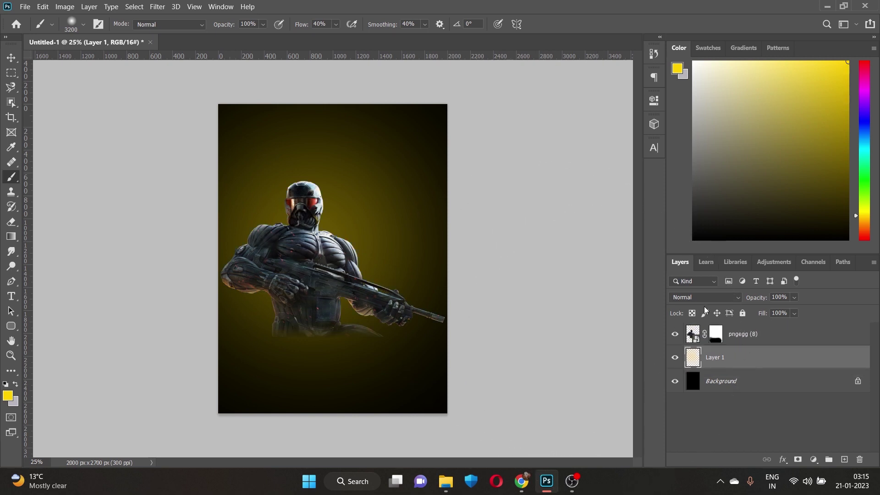
Add new Layer 2 above the soldier and shrink the brush to 2000 px
click(845, 460)
drag(795, 362, 799, 329)
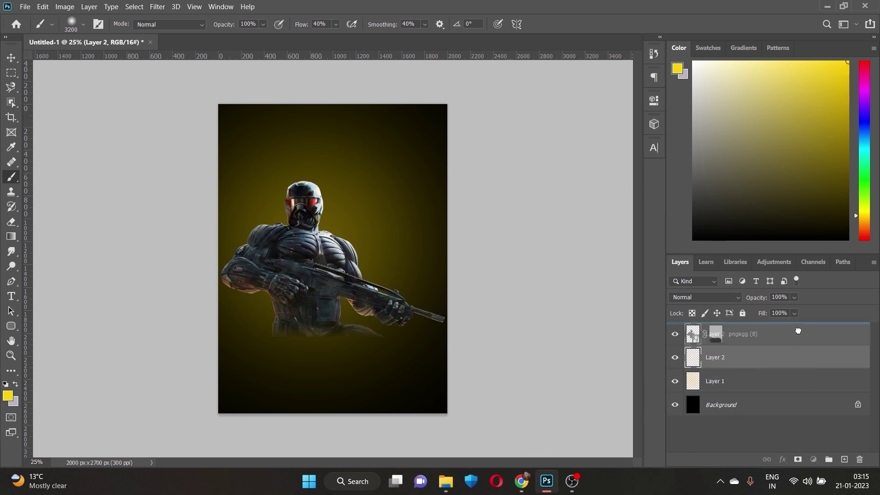
key(bracketleft)
key(bracketleft)
key(bracketleft)
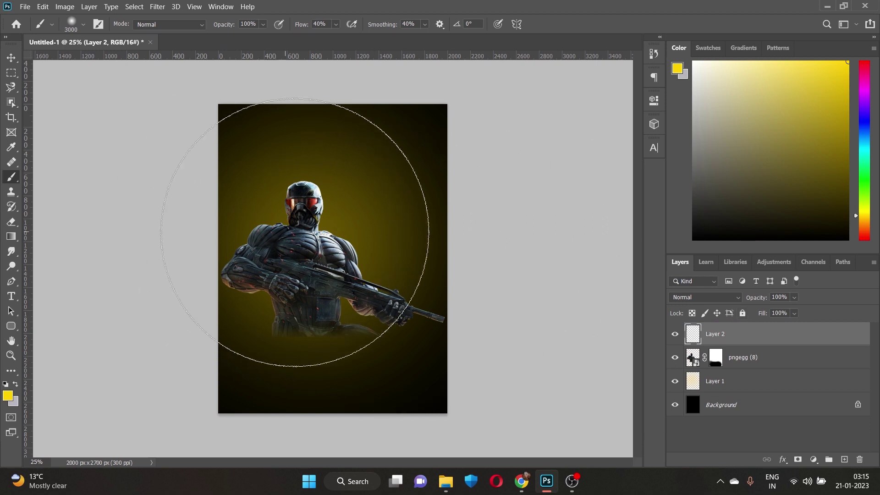
key(bracketleft)
key(bracketleft)
key(bracketleft)
key(bracketleft)
key(bracketleft)
key(bracketleft)
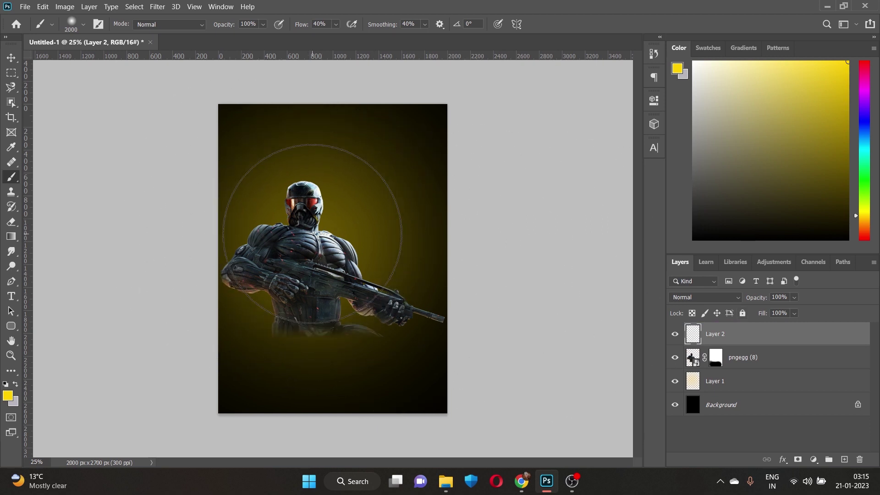
key(bracketleft)
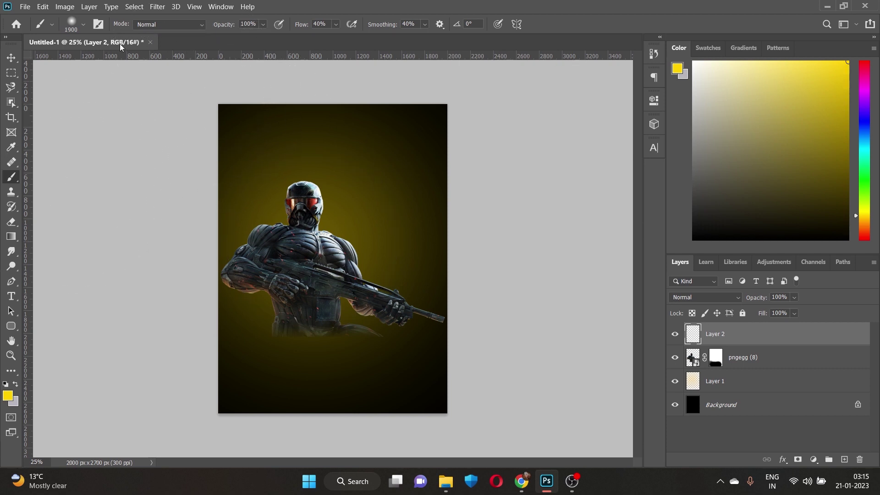
Set the brush to full hardness and flow with a yellow foreground
click(85, 25)
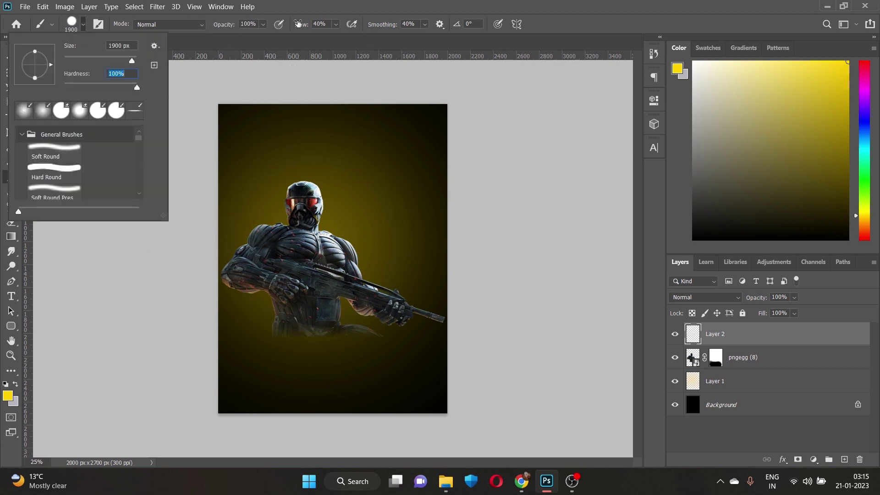
click(340, 25)
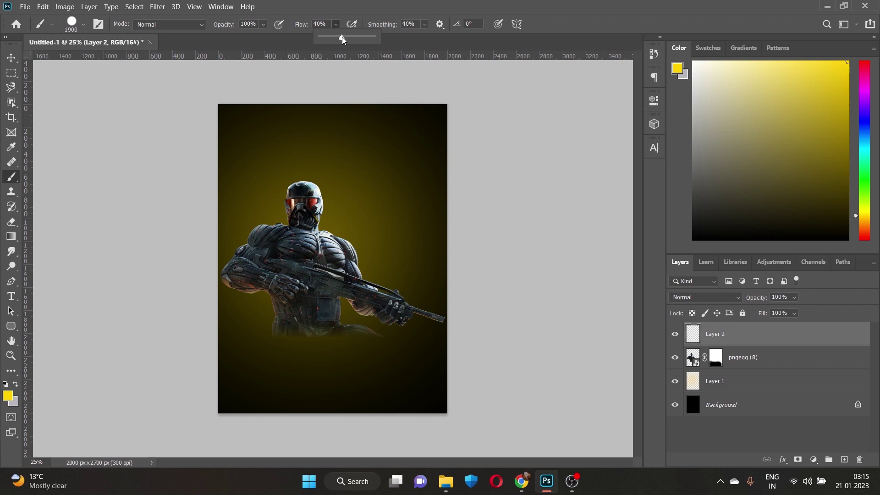
click(7, 395)
click(413, 225)
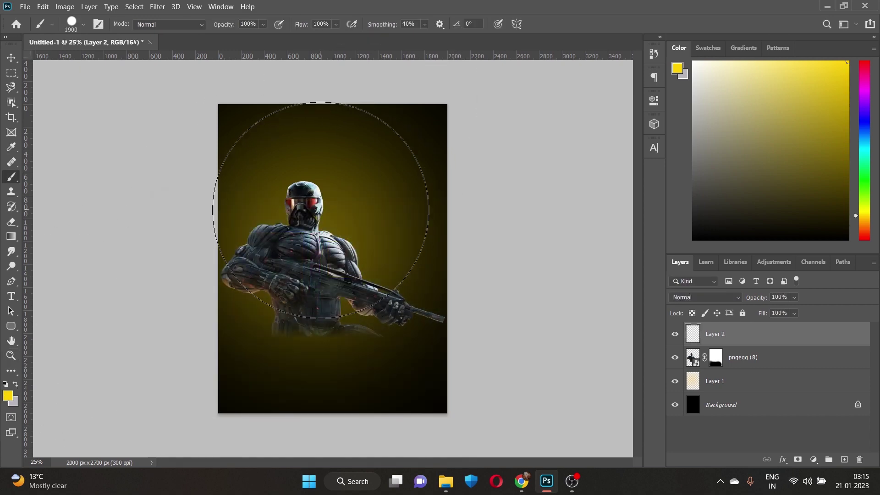
Paint a 1700 px yellow sun disc on Layer 2, then reduce the brush to 1500 px
click(315, 215)
key(ctrl+z)
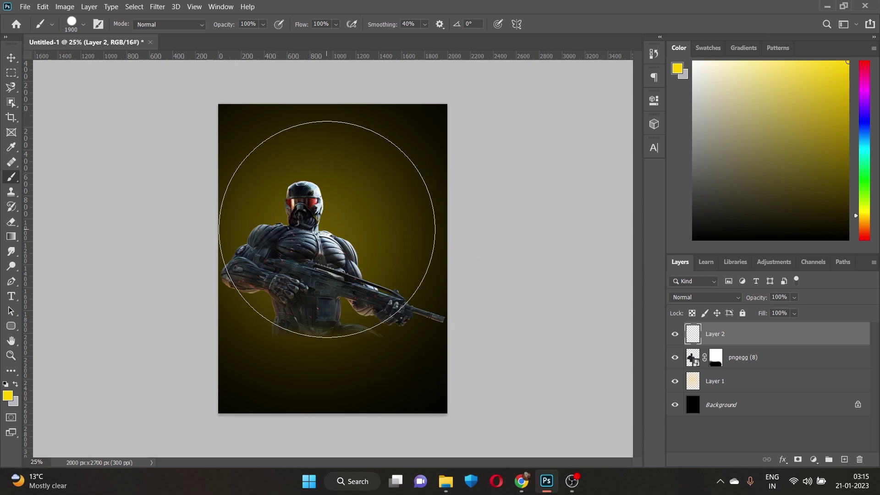
key(bracketleft)
key(bracketleft)
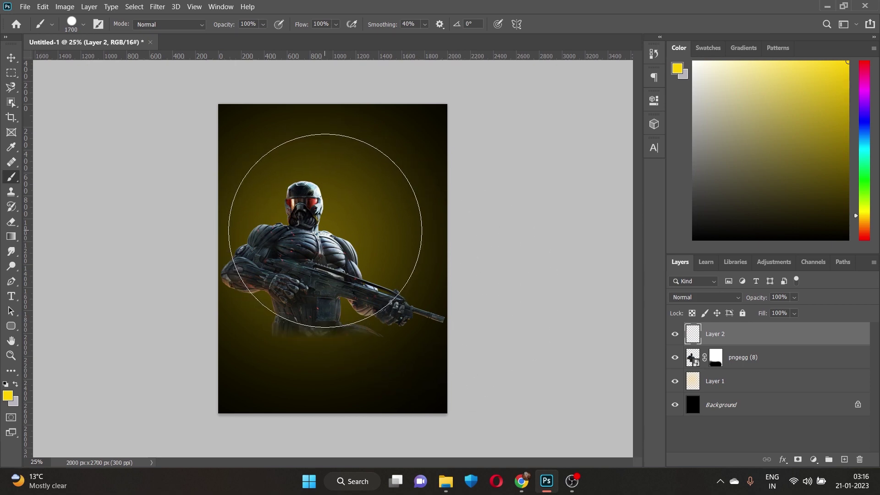
click(325, 230)
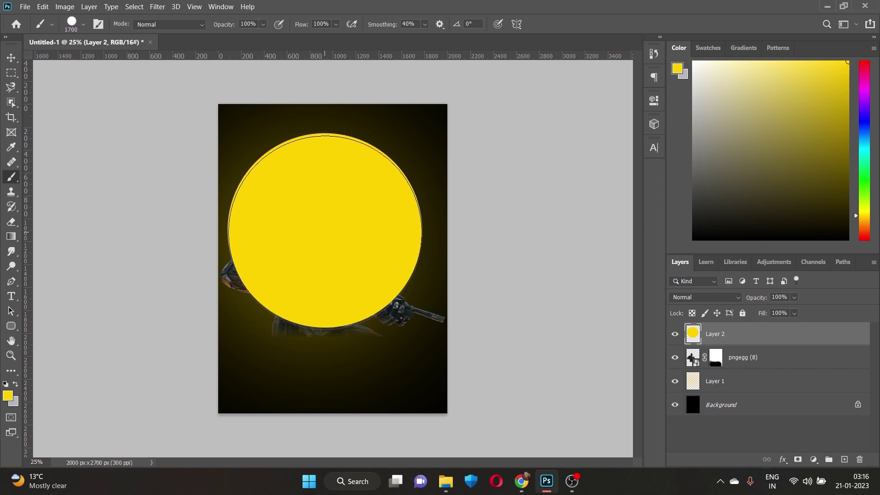
key(bracketleft)
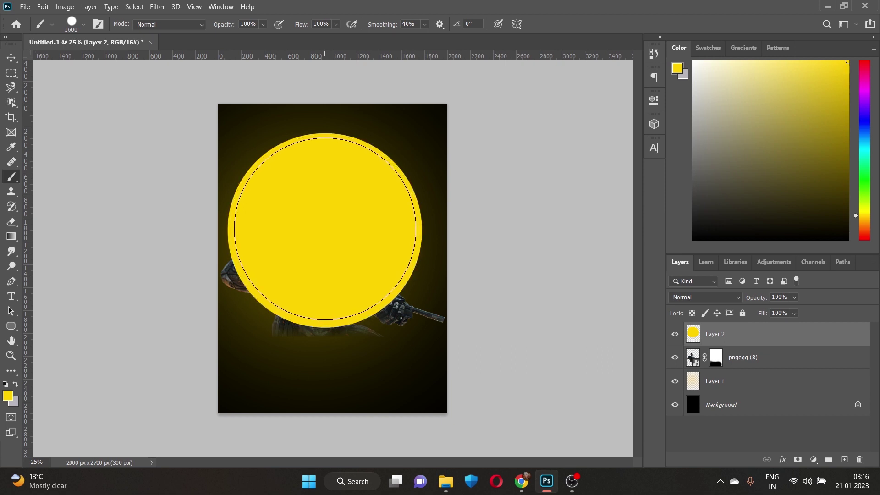
key(bracketleft)
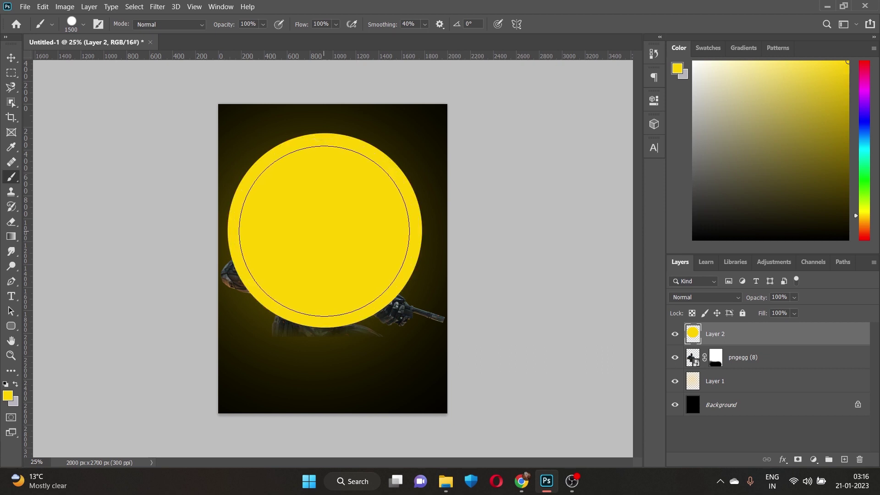
click(6, 395)
Pick orange ff9600 with a soft brush at 82% opacity, 76% flow, 0% hardness
click(316, 361)
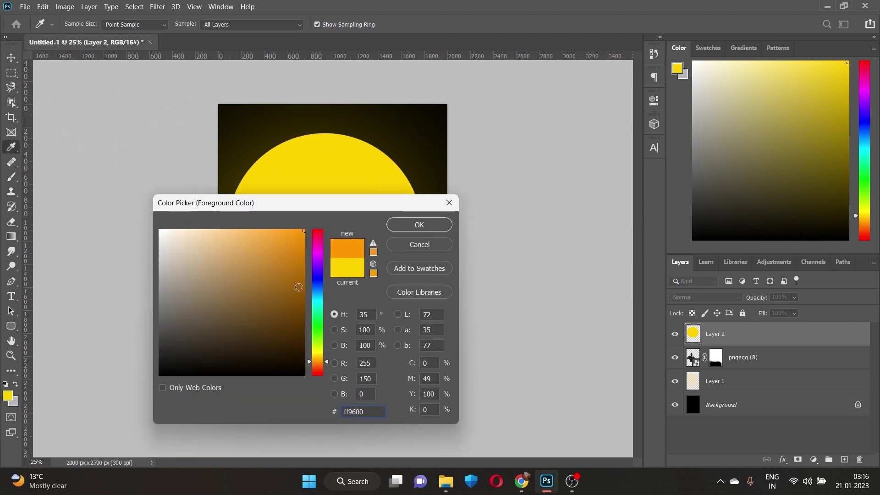
click(401, 225)
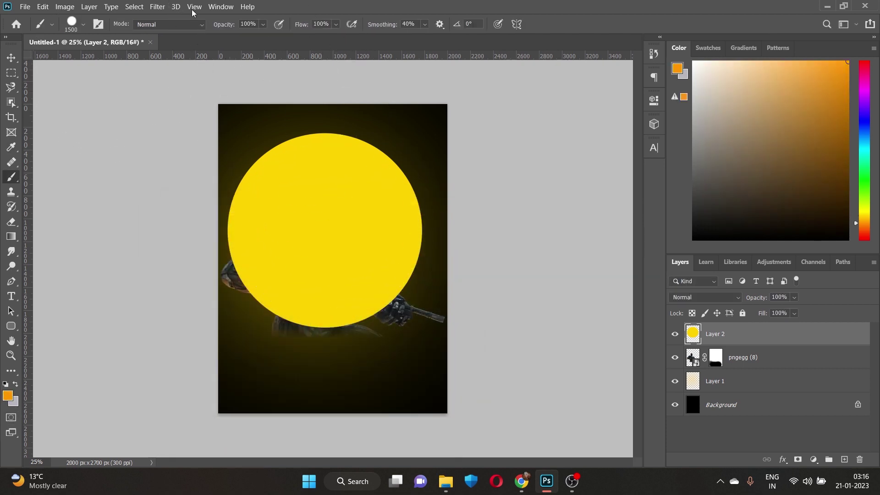
click(262, 24)
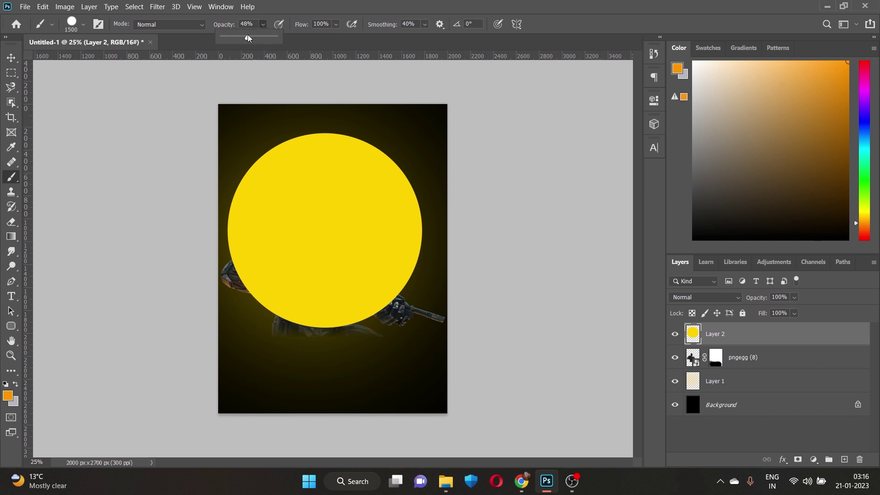
click(337, 25)
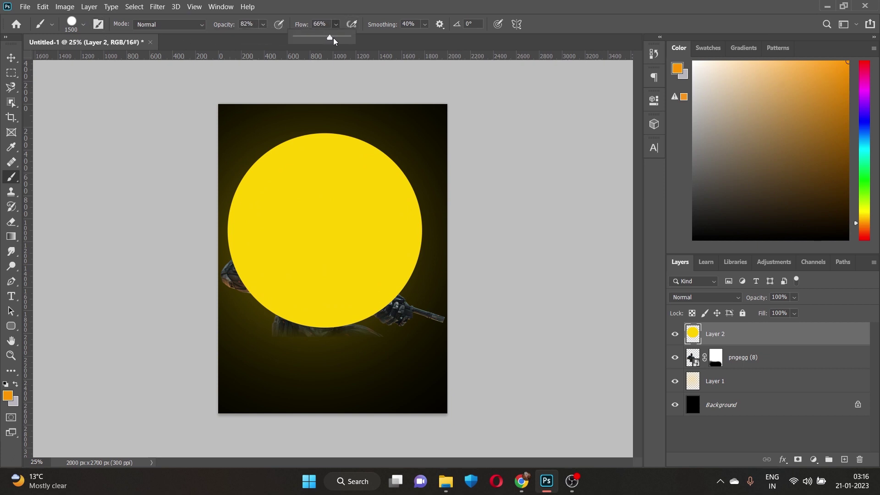
click(335, 37)
click(85, 26)
drag(81, 86, 64, 86)
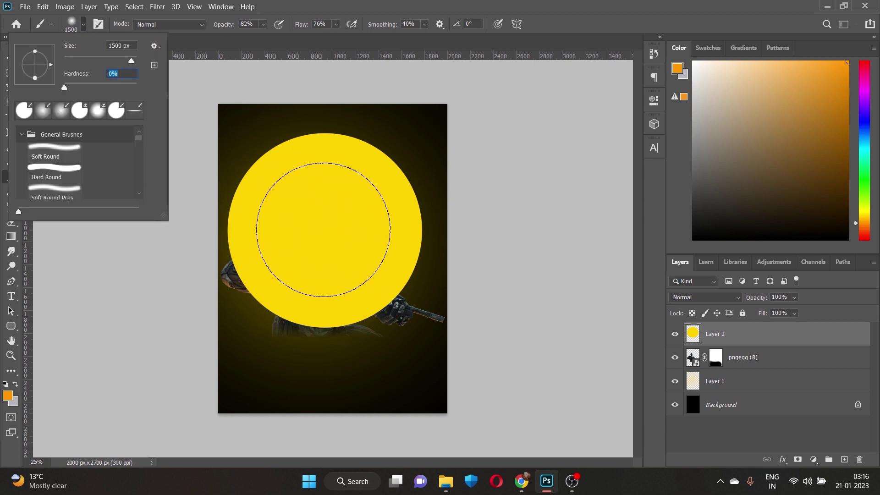
Dab soft orange over the sun's centre at brush sizes up to 2200 px
click(321, 231)
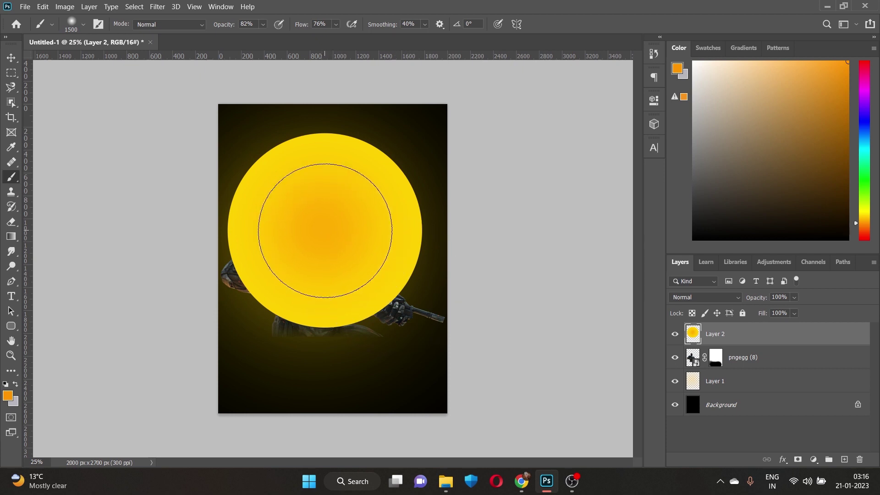
click(327, 233)
key(bracketleft)
key(bracketleft)
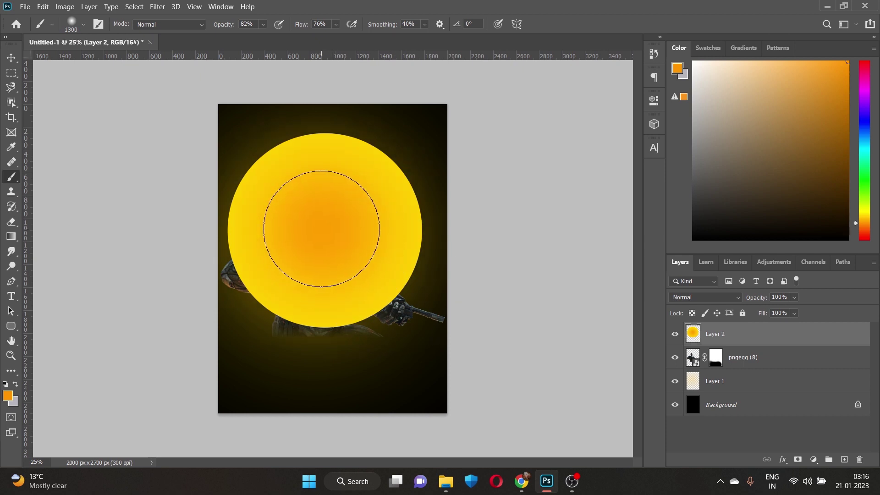
key(bracketright)
key(bracketright)
key(bracketright)
key(bracketright)
key(bracketright)
key(bracketright)
key(bracketright)
key(bracketright)
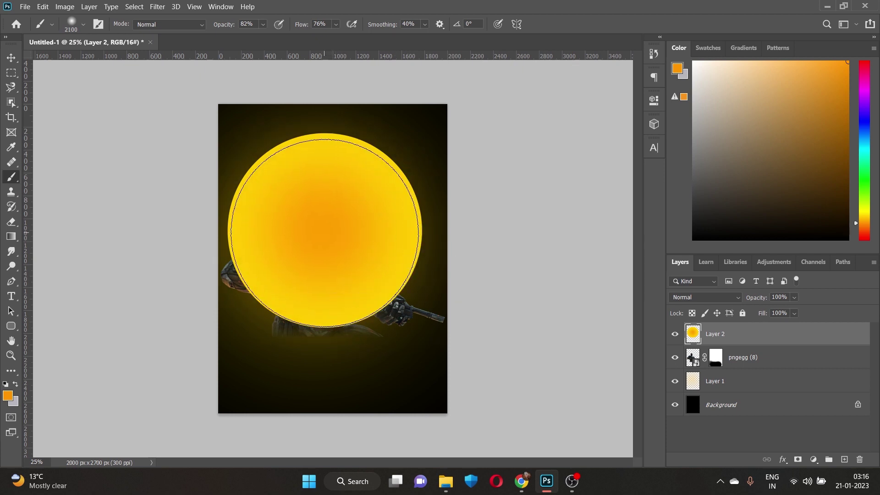
click(324, 230)
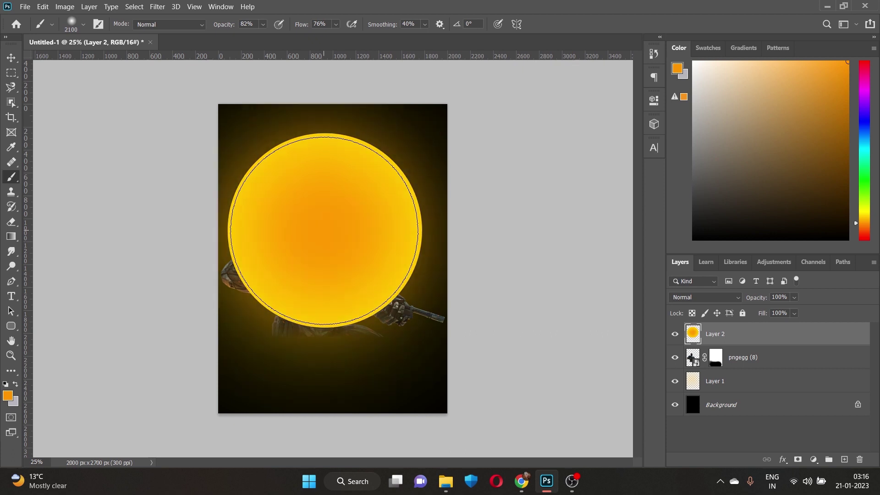
key(bracketright)
click(325, 230)
key(bracketleft)
key(bracketleft)
key(bracketleft)
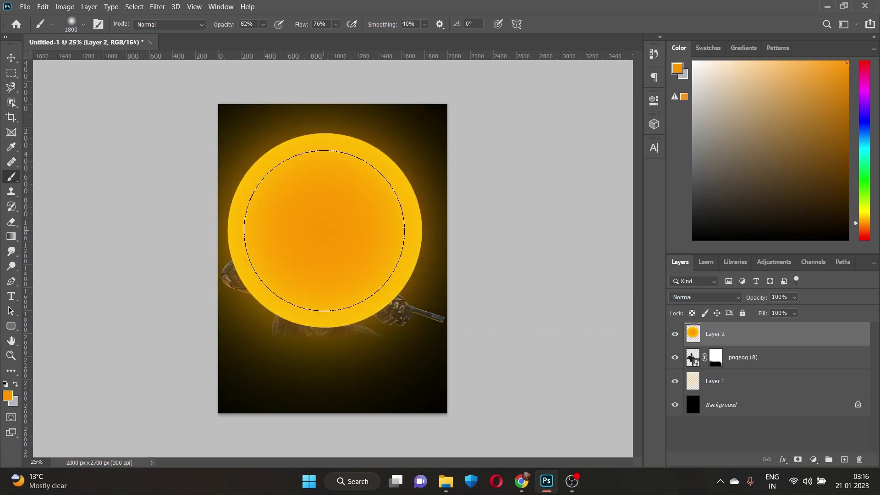
key(bracketleft)
key(bracketleft)
key(bracketleft)
key(bracketleft)
key(bracketleft)
key(bracketleft)
key(bracketleft)
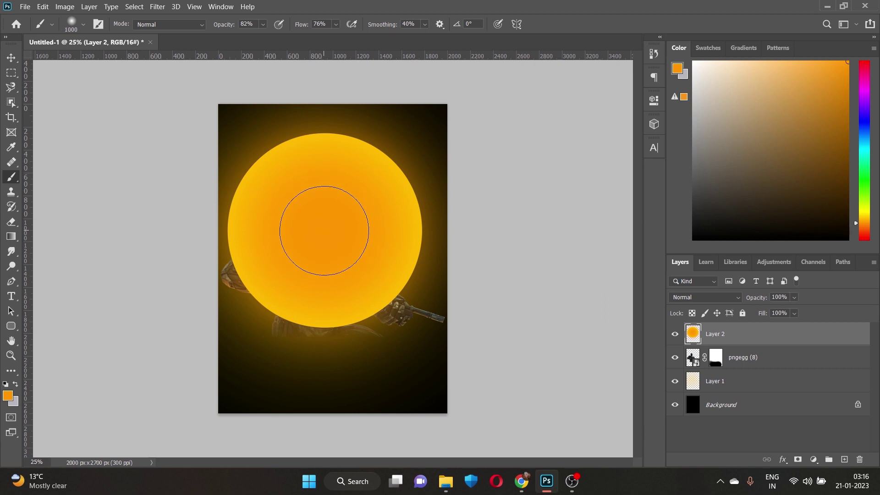
key(bracketleft)
key(bracketleft)
key(bracketleft)
key(bracketleft)
key(bracketleft)
Switch to orange-red ff6c00 and dab a deeper core at the sun's centre
click(11, 395)
click(320, 367)
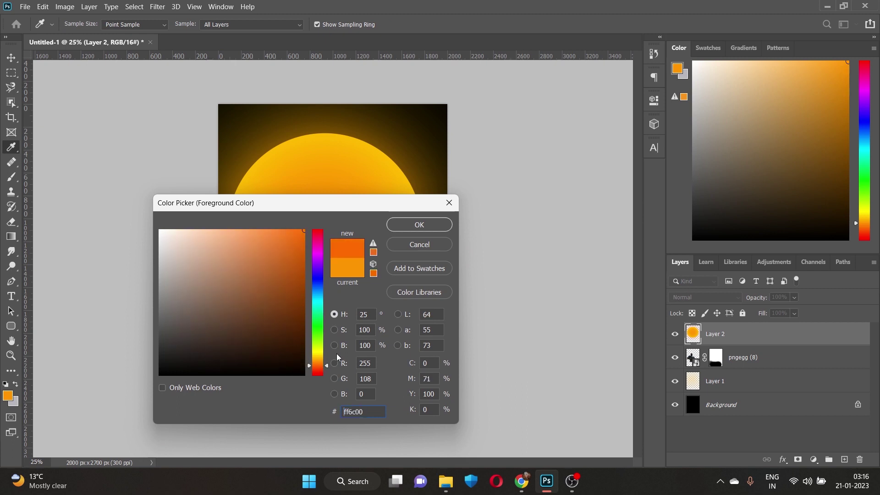
click(420, 224)
click(324, 234)
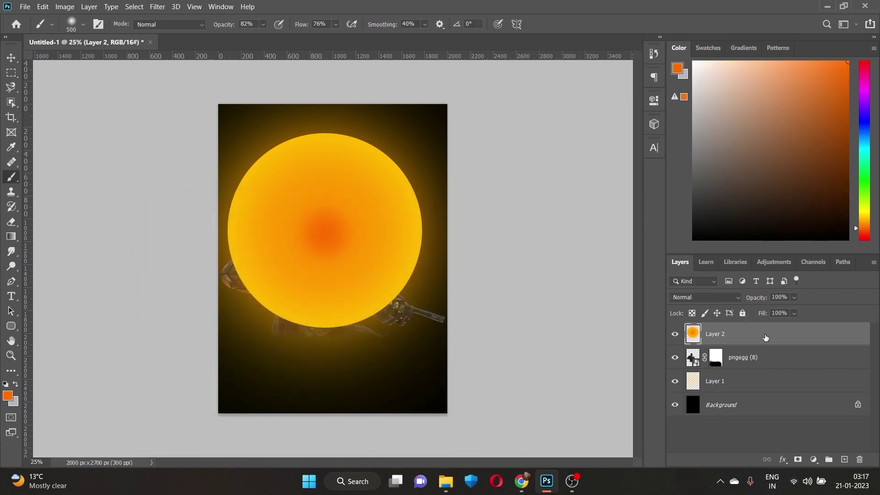
Move Layer 2 below pngegg (8) and select the soldier layer
drag(765, 337, 757, 366)
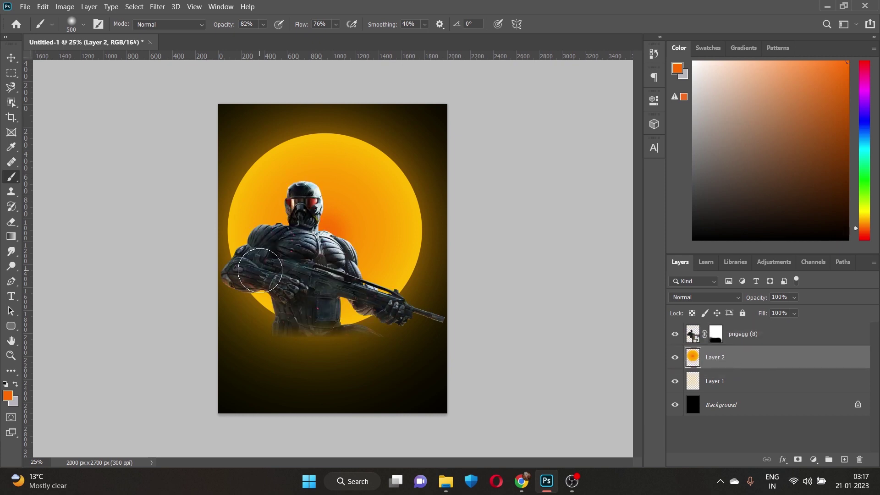
click(10, 58)
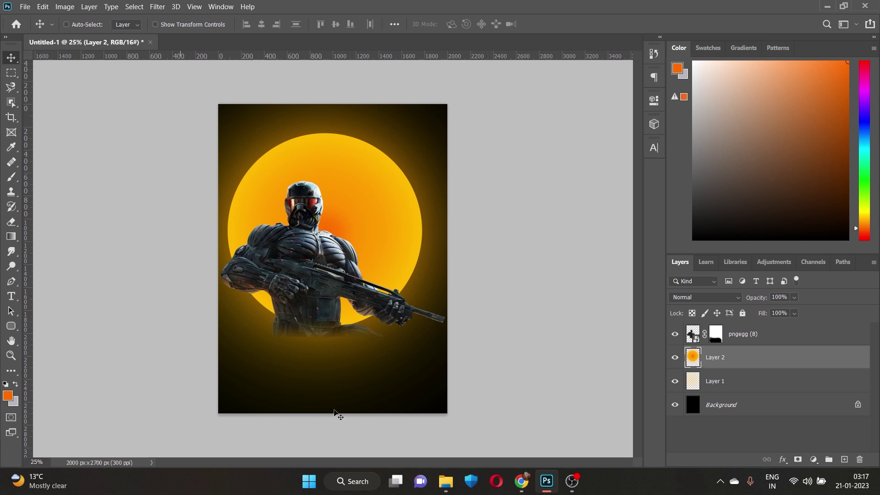
click(749, 338)
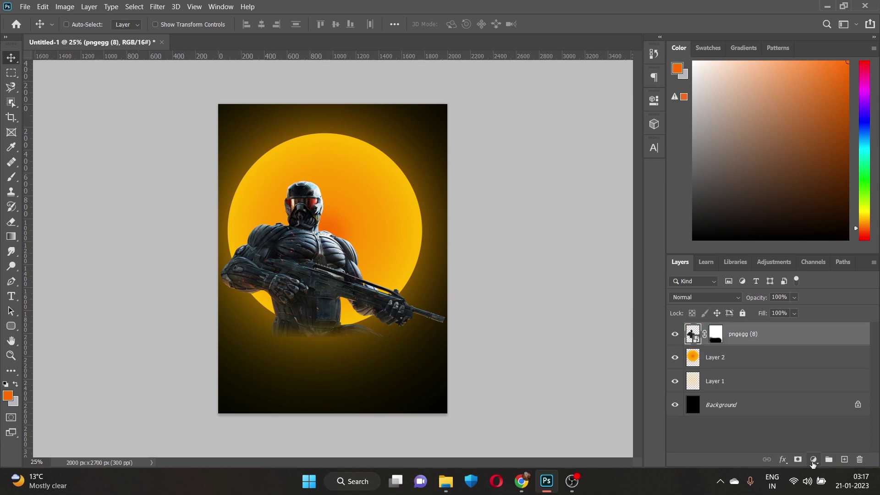
click(572, 481)
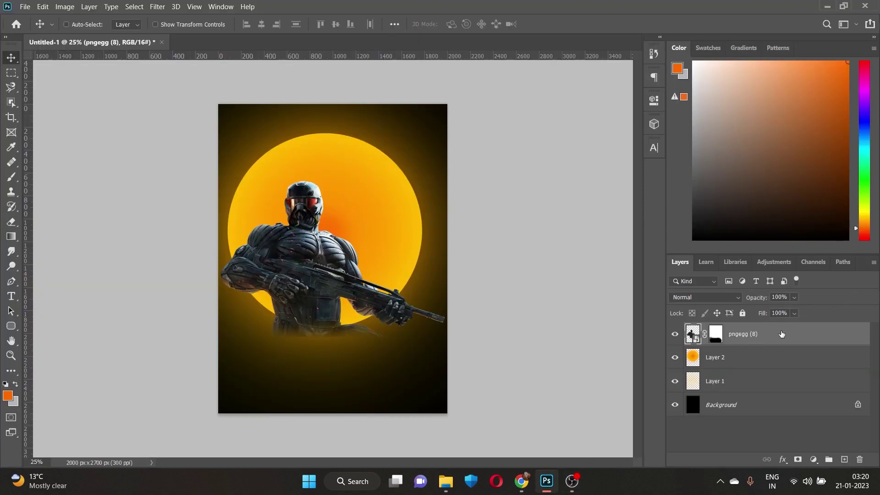
Convert pngegg (8) to a Smart Object and give it a white layer mask
right_click(781, 334)
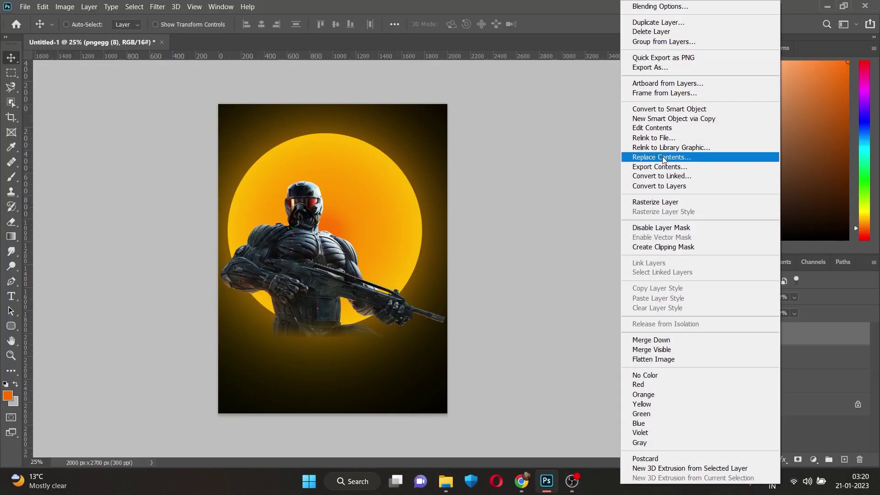
click(669, 109)
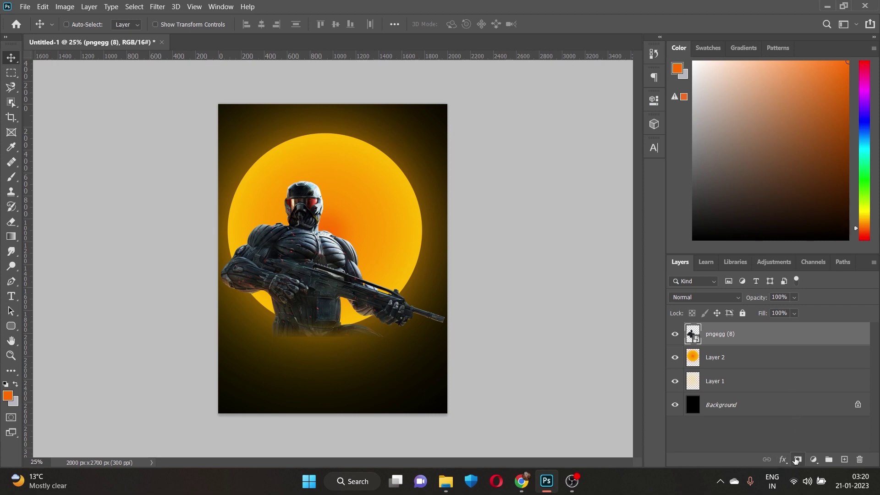
click(798, 459)
With black 000000 and a shrinking soft brush, paint out the soldier's lower torso on his mask
key(b)
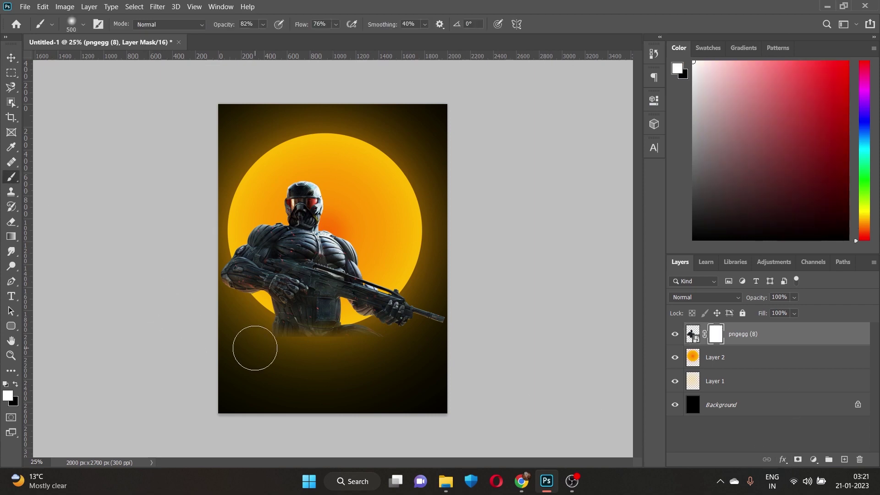
click(8, 396)
text(000000)
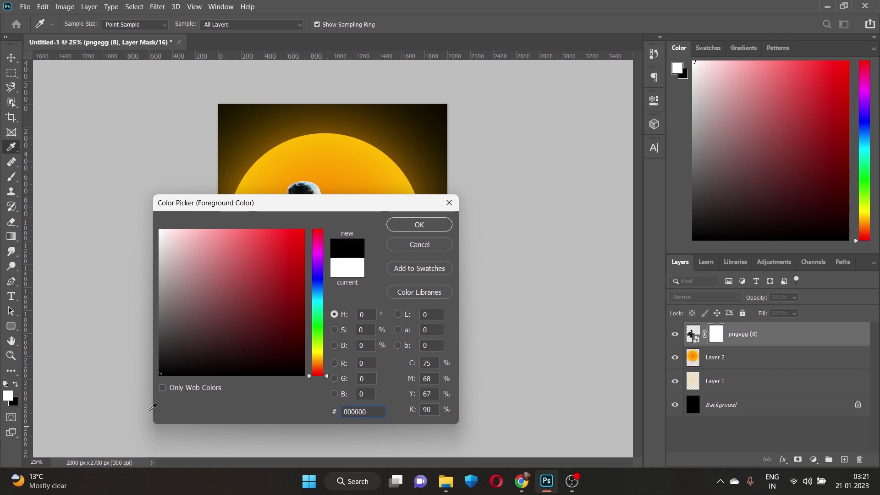
click(443, 224)
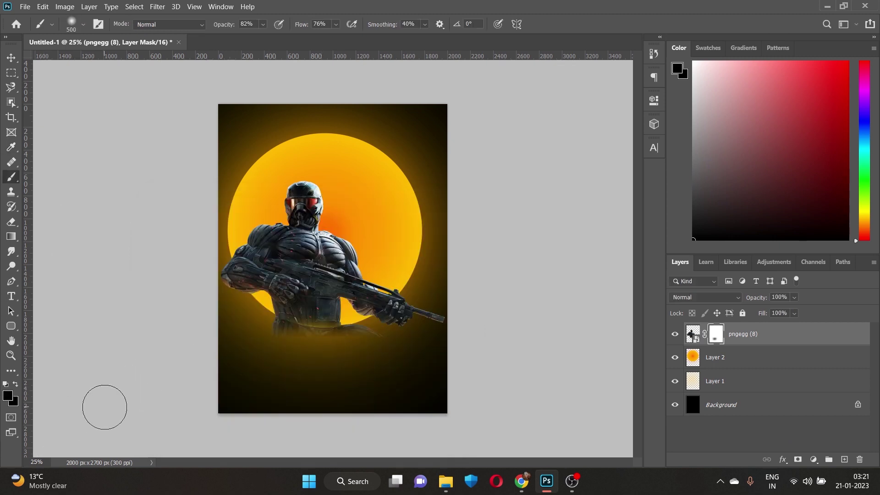
drag(272, 360, 358, 352)
key(bracketleft)
key(bracketleft)
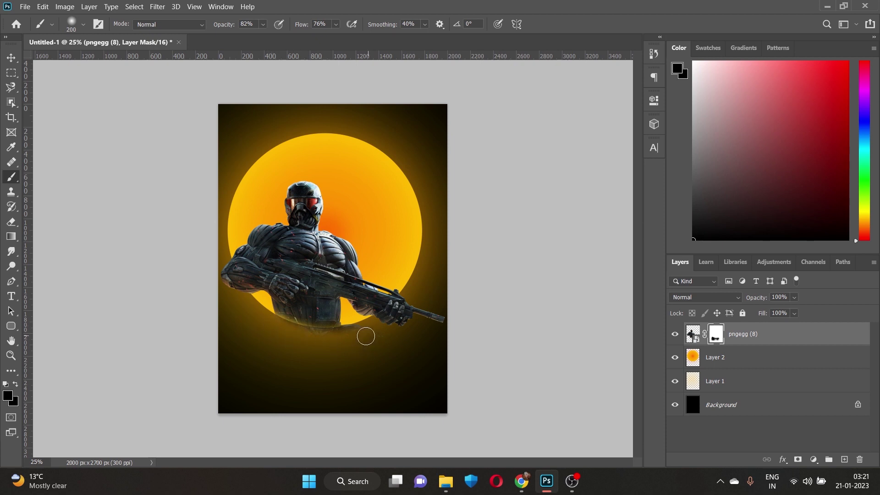
mouse_move(345, 335)
mouse_down()
mouse_move(292, 332)
mouse_move(301, 340)
mouse_move(350, 335)
mouse_move(277, 328)
mouse_up()
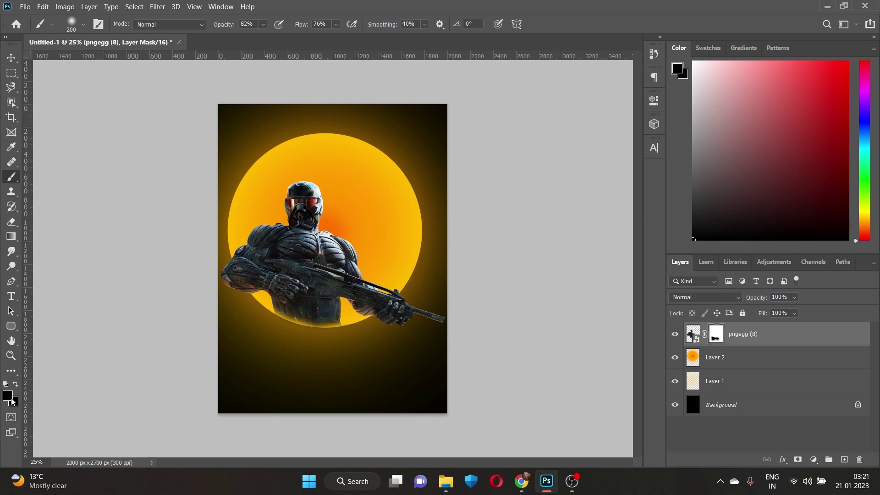
Convert pngegg (8) to a smart object and toggle Brightness/Contrast 1 visibility to compare
right_click(793, 333)
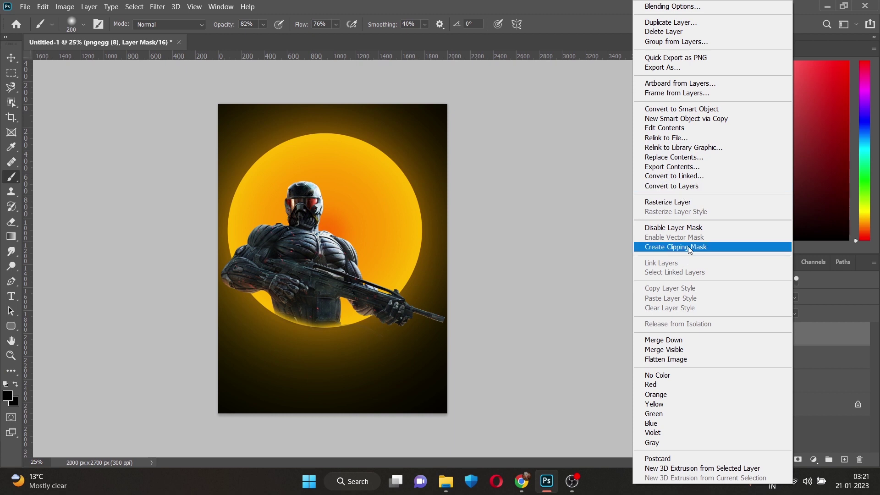
click(705, 108)
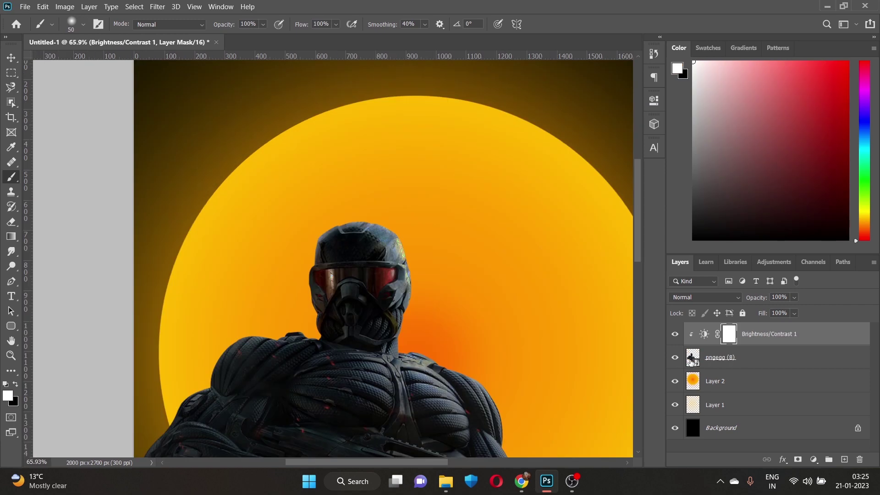
click(675, 357)
click(675, 358)
click(671, 335)
Add a Gradient Map clipped to pngegg (8), fit the poster on screen, and edit its gradient
click(772, 364)
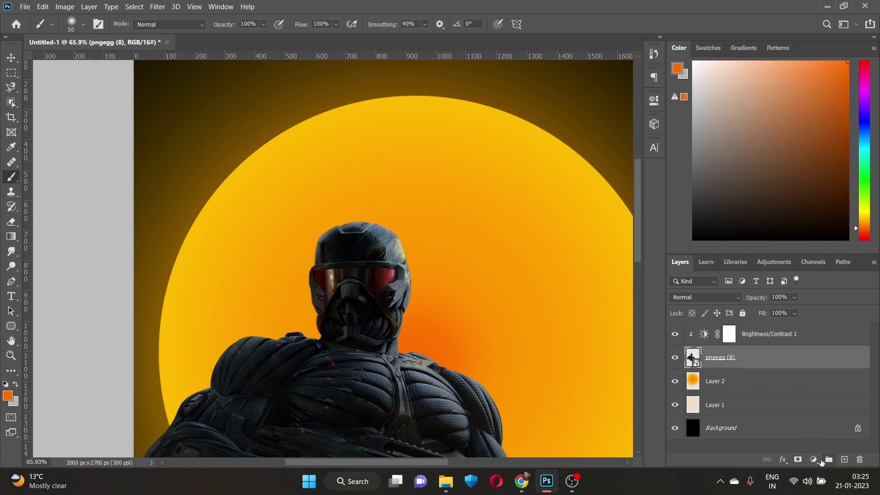
click(814, 459)
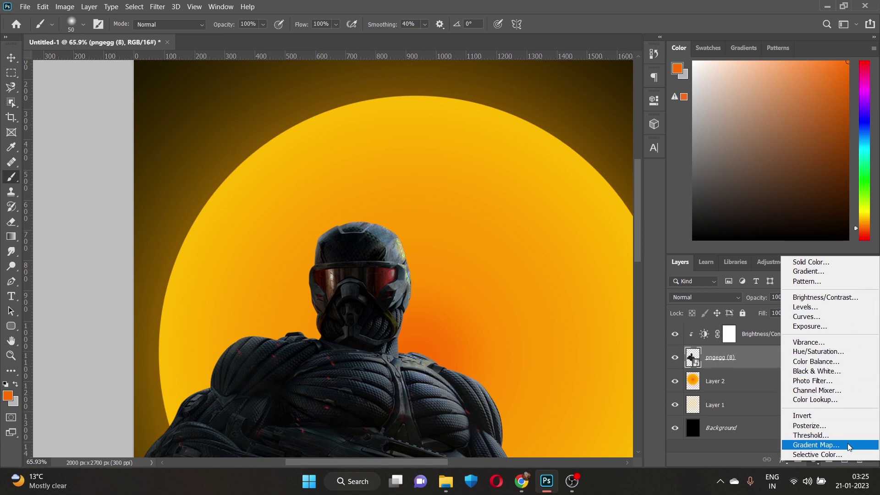
click(849, 446)
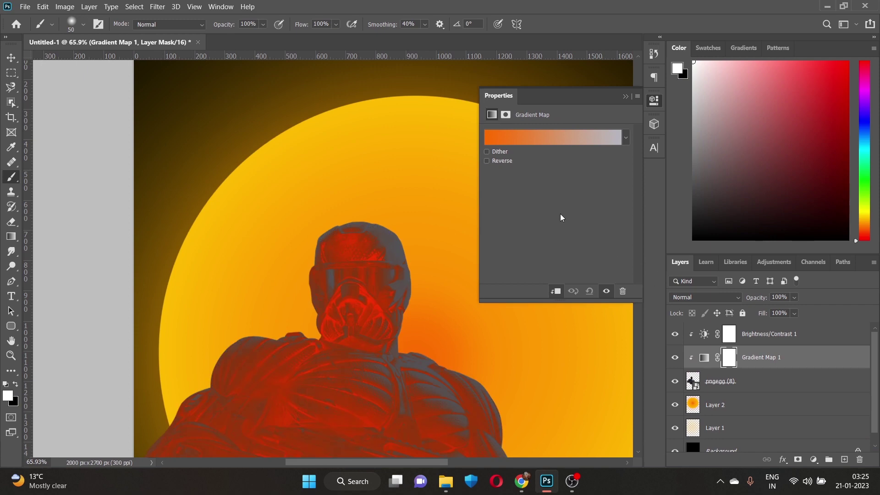
key(ctrl+0)
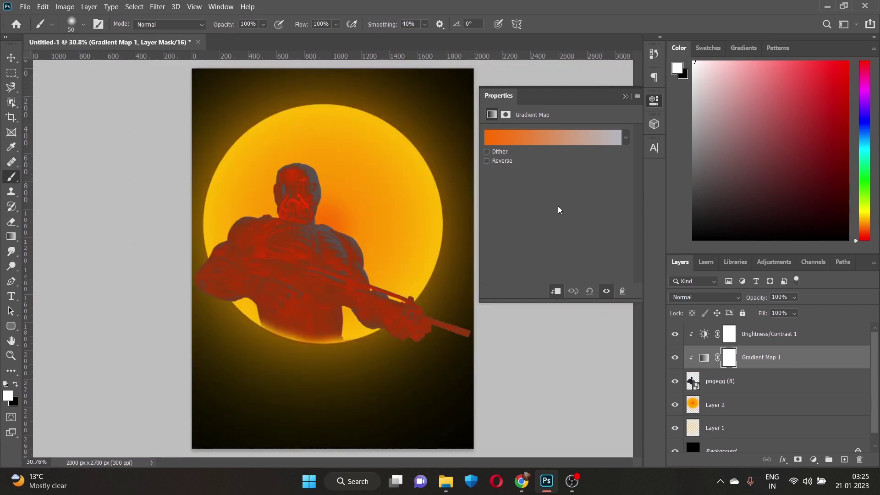
key(ctrl+plus)
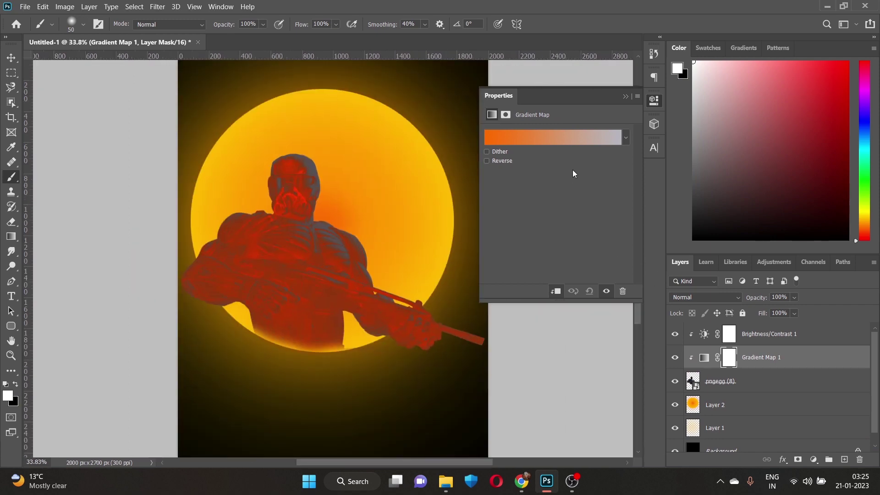
click(532, 142)
Try yellow hues for the right gradient stop, including sampling a colour from the poster
double_click(804, 315)
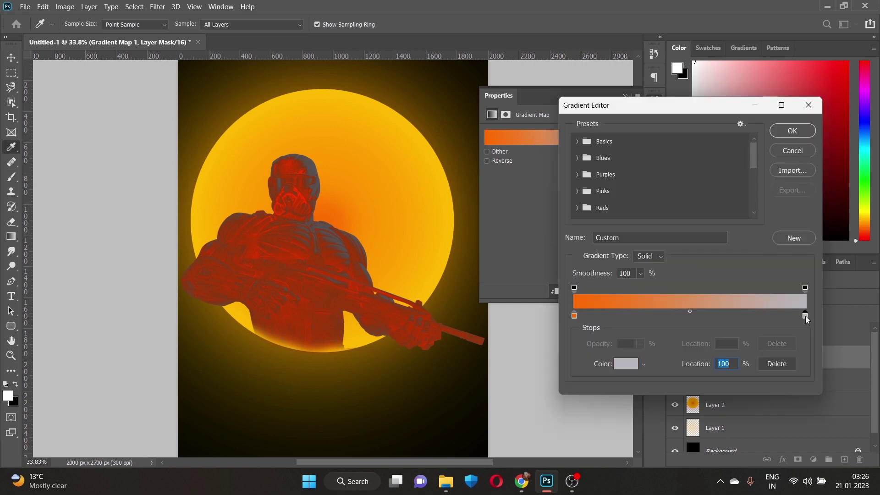
click(513, 391)
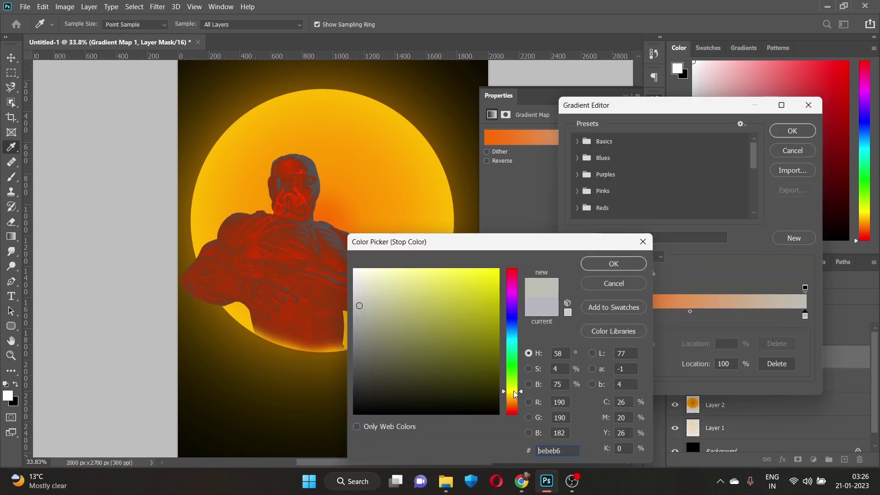
drag(484, 340, 499, 269)
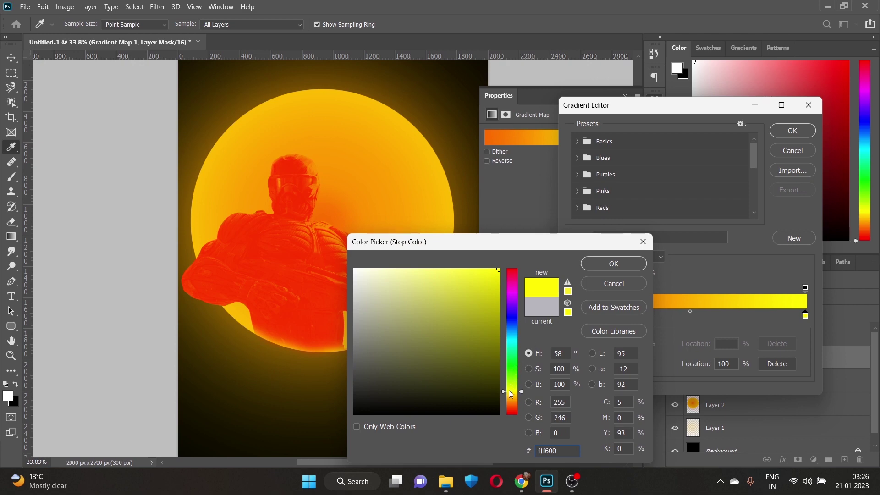
drag(513, 393, 514, 389)
click(417, 194)
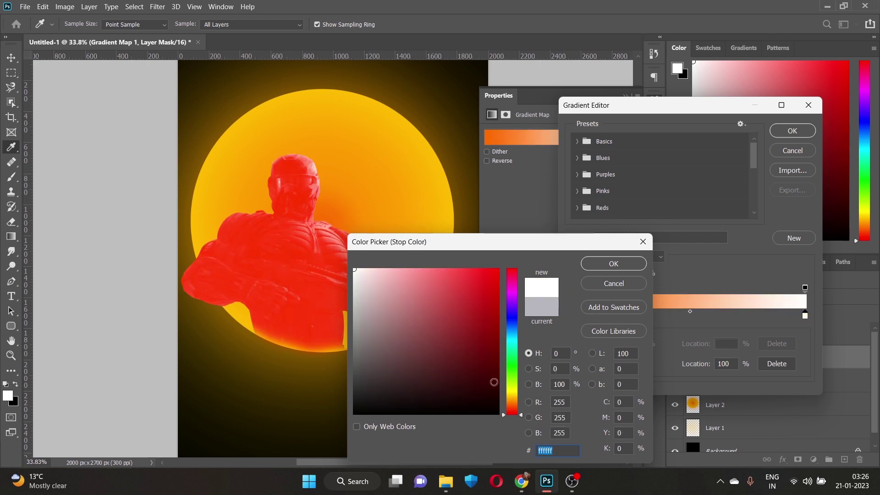
click(512, 394)
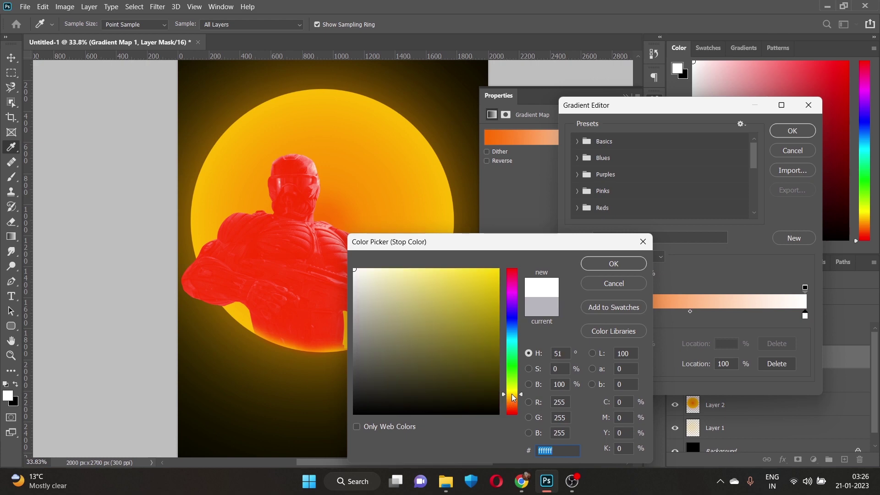
click(512, 413)
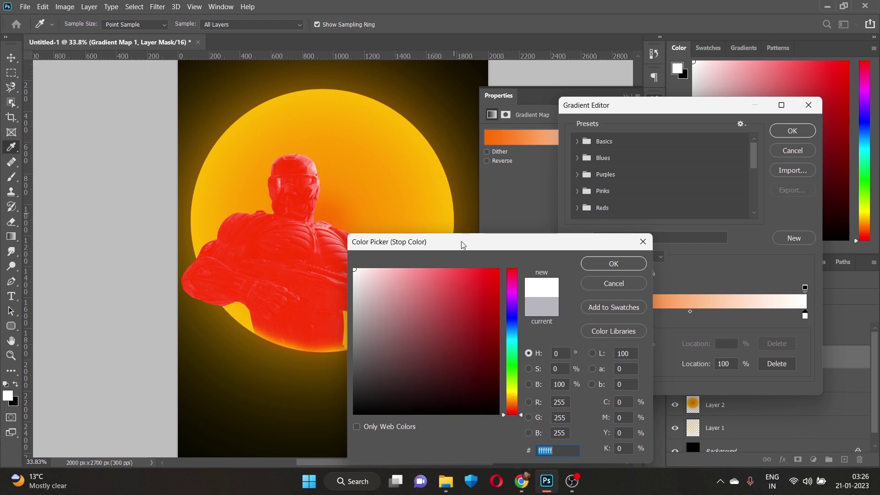
drag(514, 397, 513, 393)
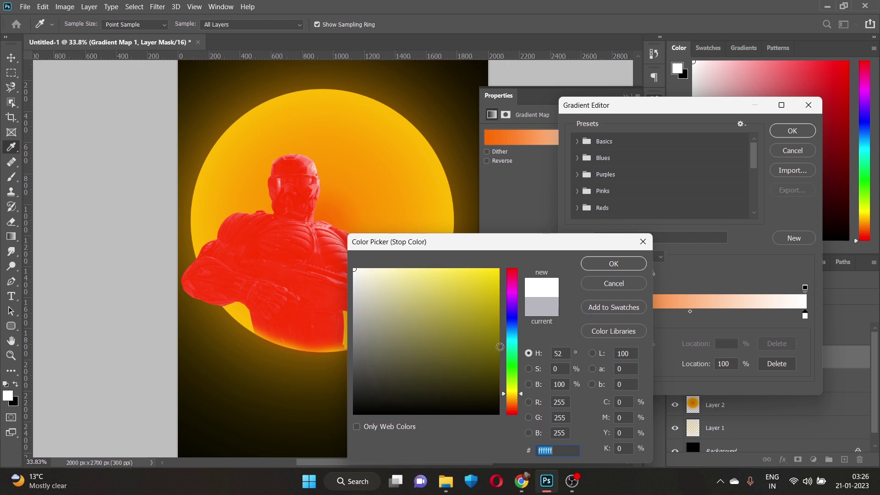
click(497, 277)
click(493, 278)
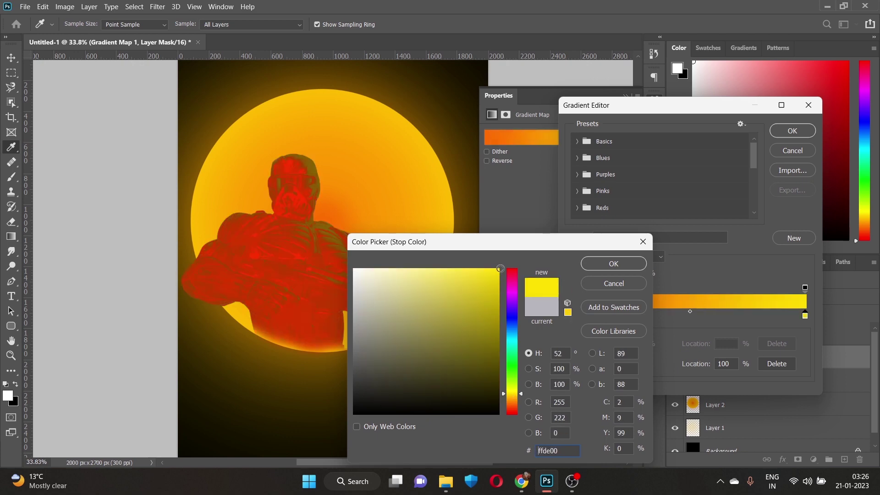
click(494, 284)
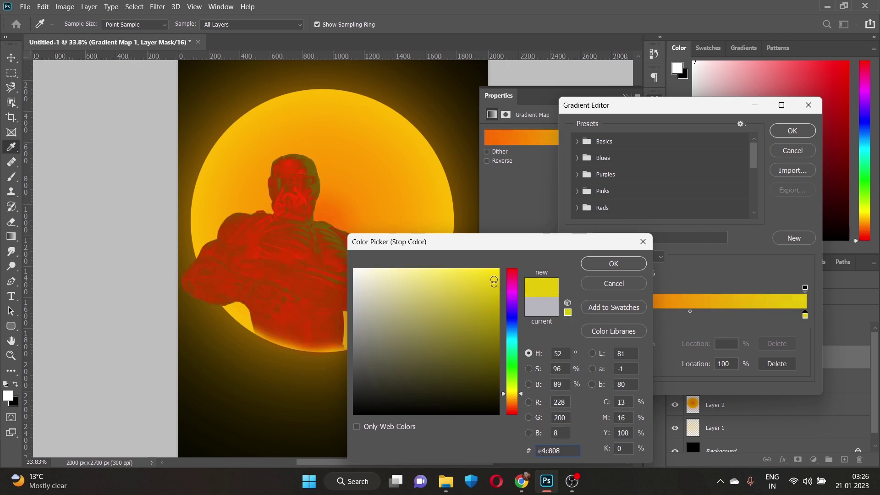
Fine-tune the right stop to a bright yellow (about fff10d) and confirm it
drag(494, 280, 491, 269)
click(492, 279)
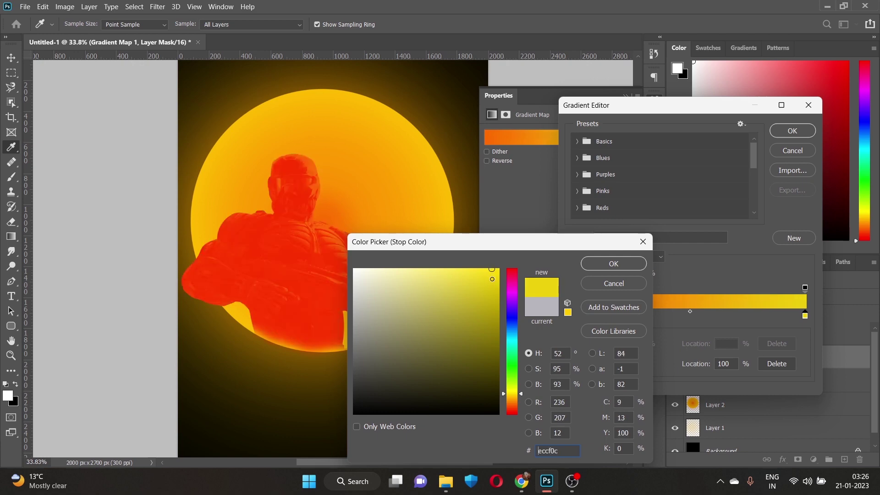
click(514, 396)
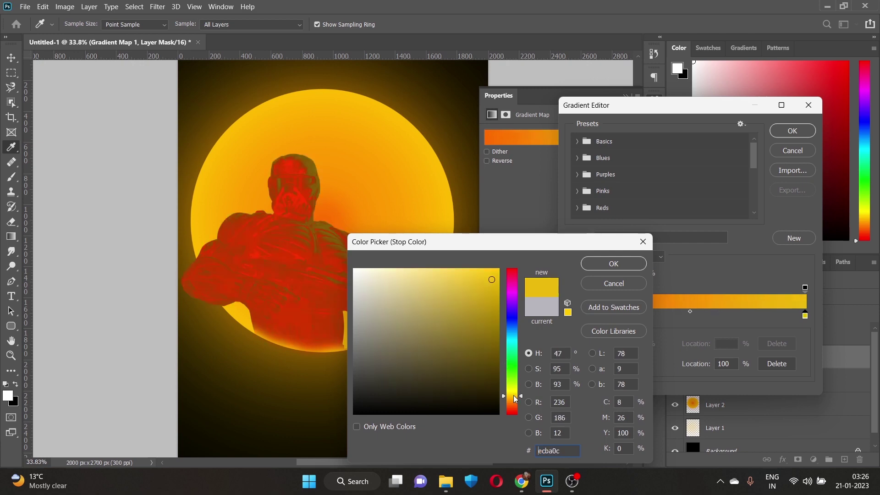
drag(513, 395, 513, 388)
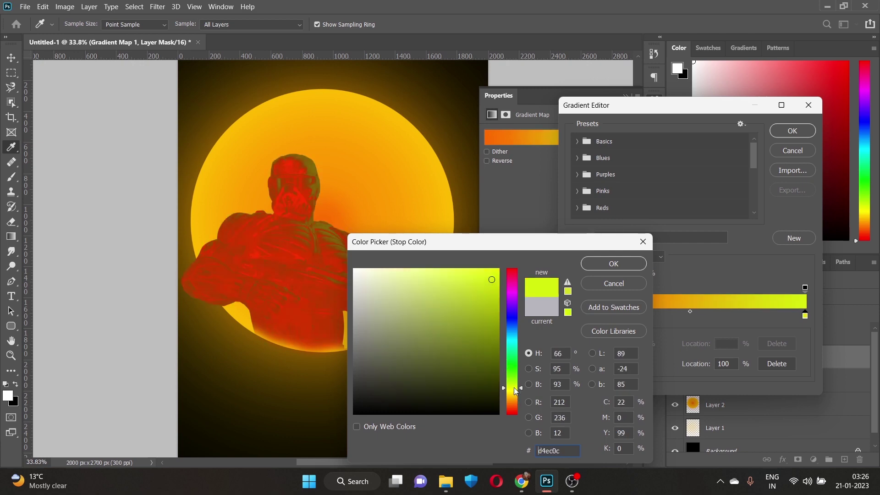
click(514, 393)
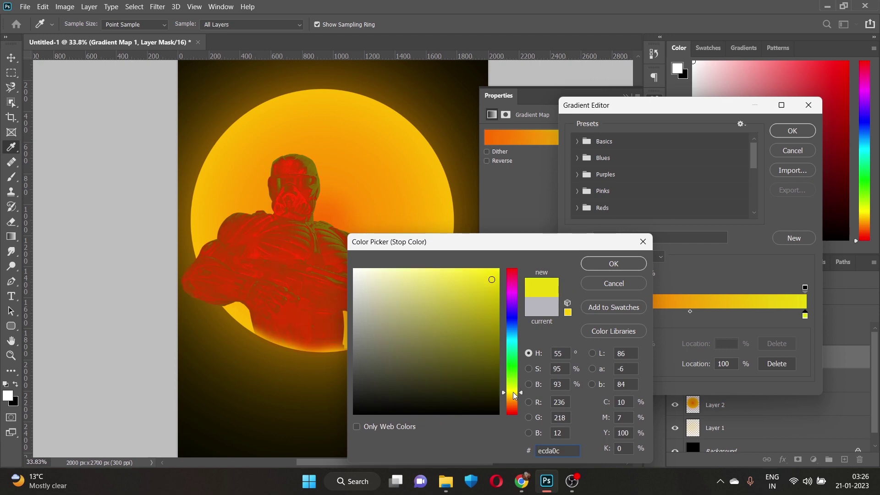
click(513, 391)
click(491, 274)
click(492, 271)
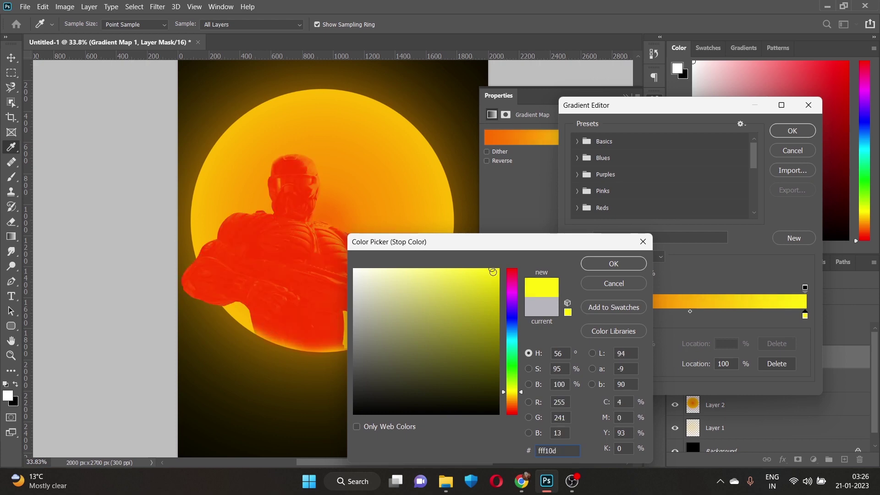
drag(492, 273, 492, 270)
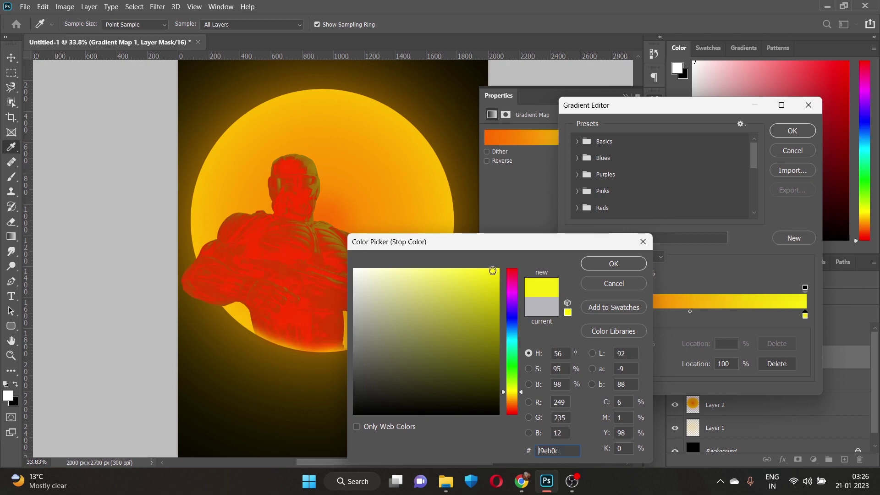
key(ctrl+a)
drag(492, 270, 492, 271)
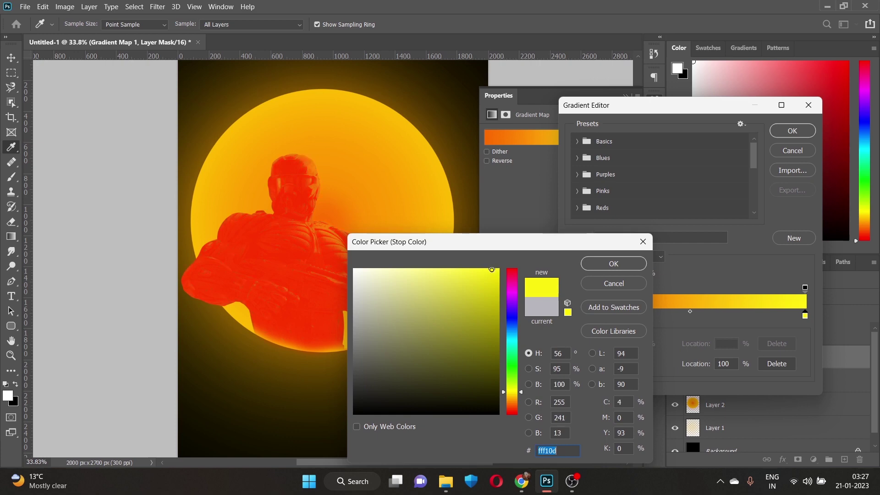
click(492, 270)
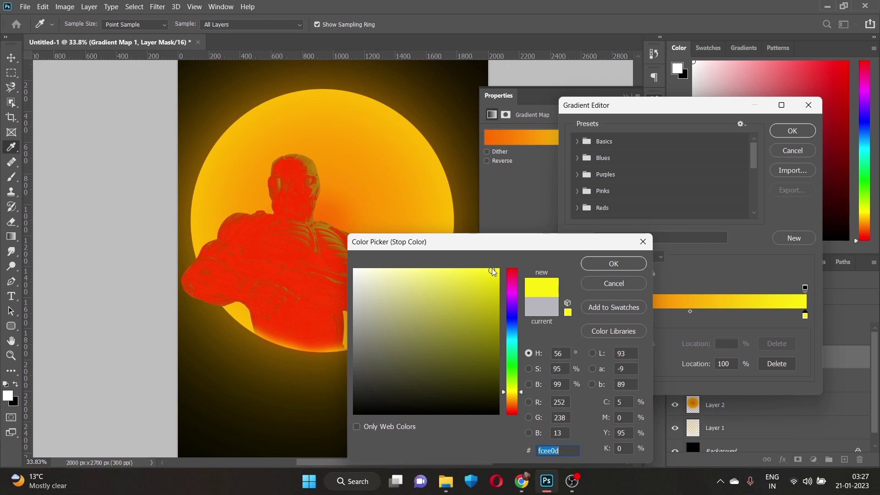
click(634, 264)
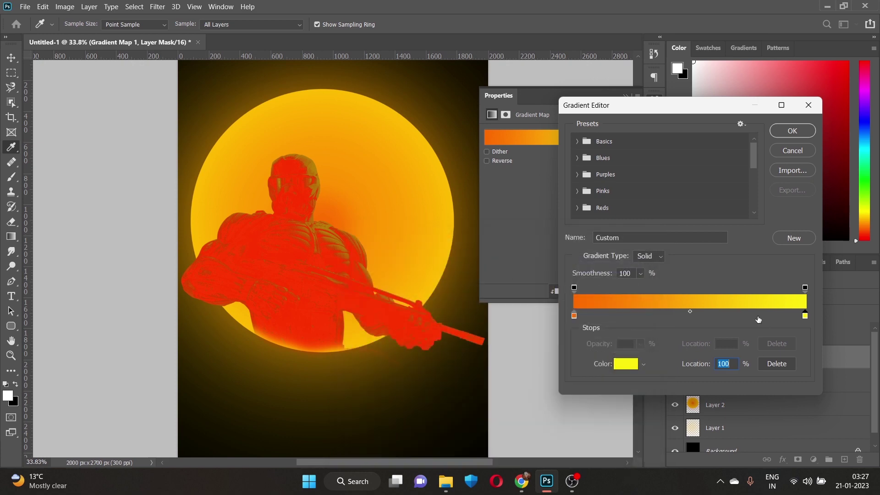
Set the left gradient stop to black 000000, slide the yellow stop inward, and apply
click(574, 316)
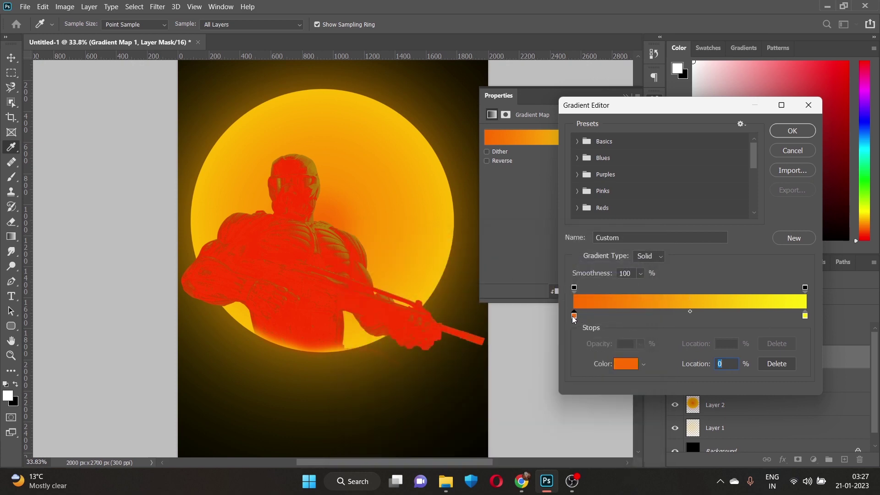
double_click(574, 316)
text(000000)
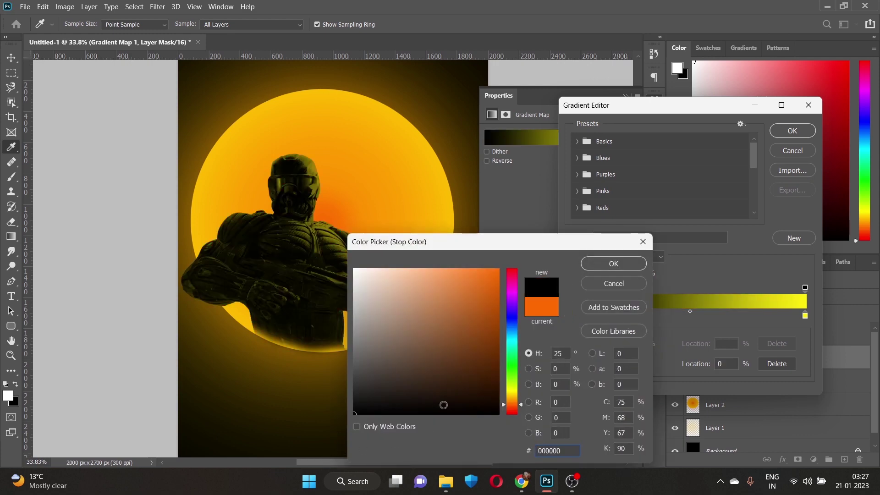
click(613, 263)
mouse_move(805, 315)
mouse_down()
mouse_move(754, 316)
mouse_move(767, 319)
mouse_up()
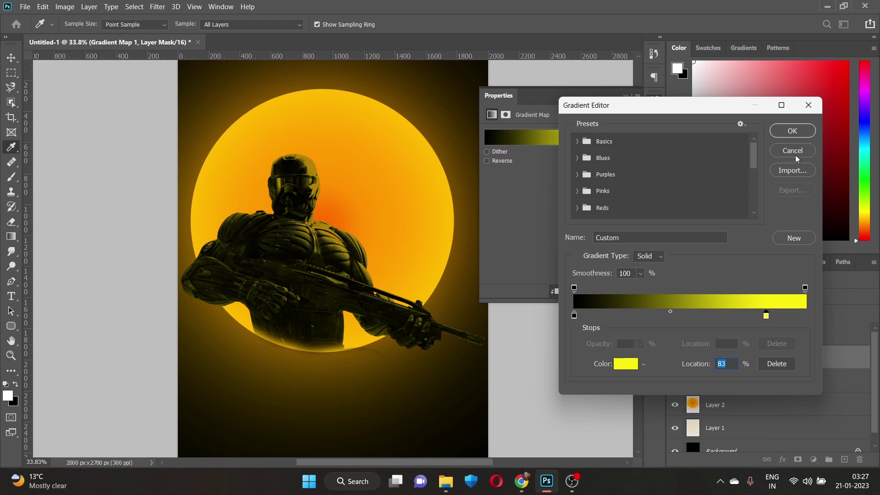
click(792, 130)
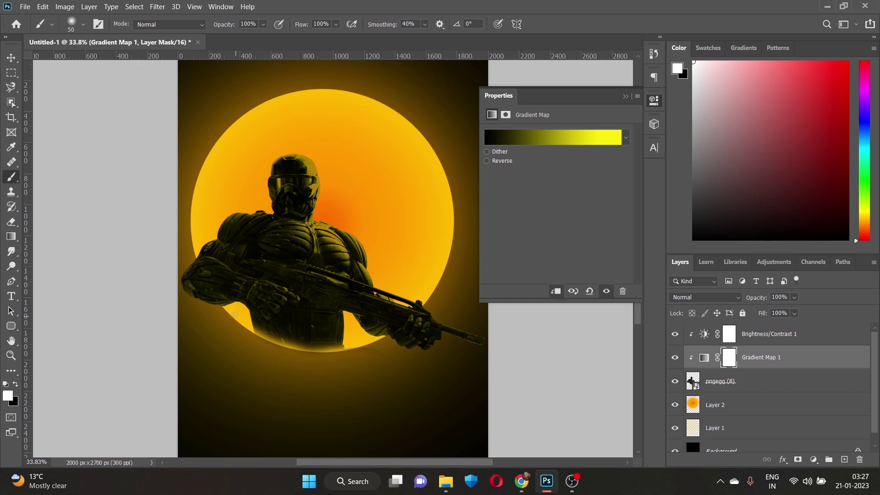
Change the gradient's dark-end stop to bright yellow ffe400
click(513, 136)
click(573, 316)
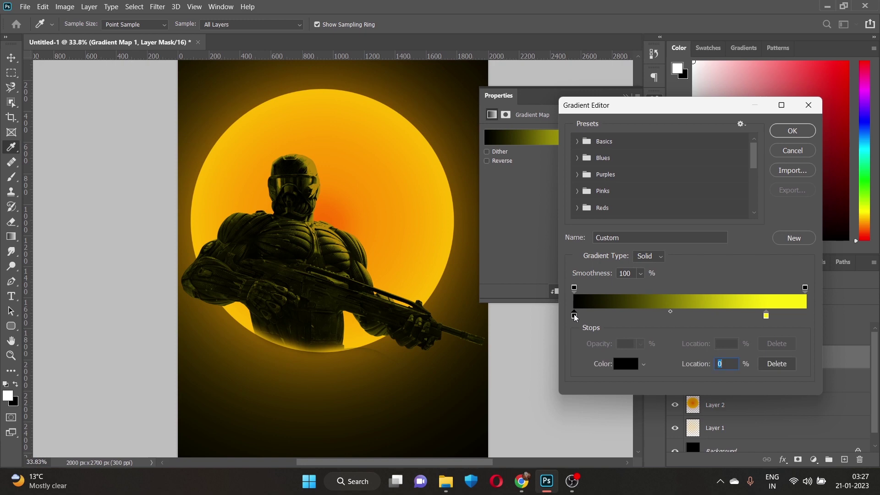
double_click(574, 316)
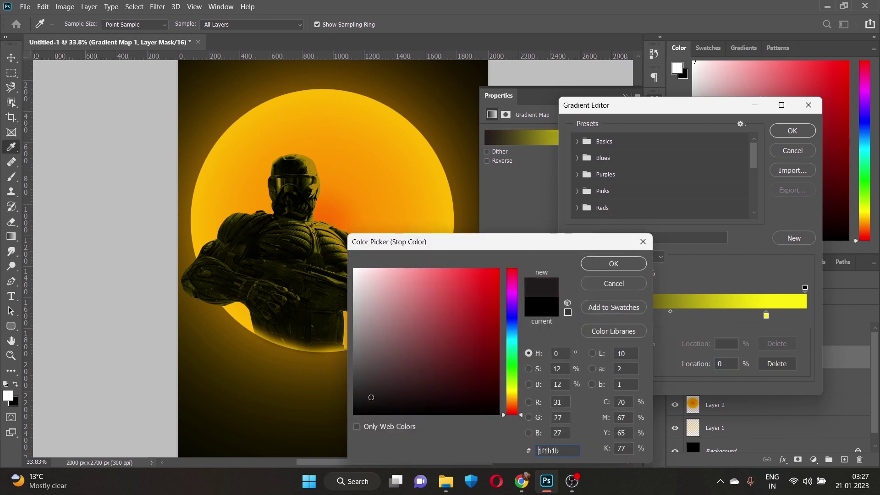
drag(412, 374, 354, 269)
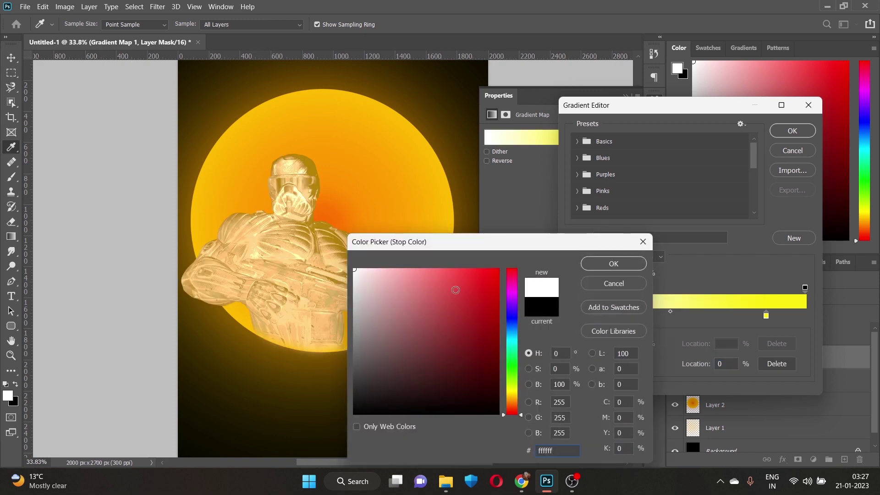
drag(508, 405, 514, 395)
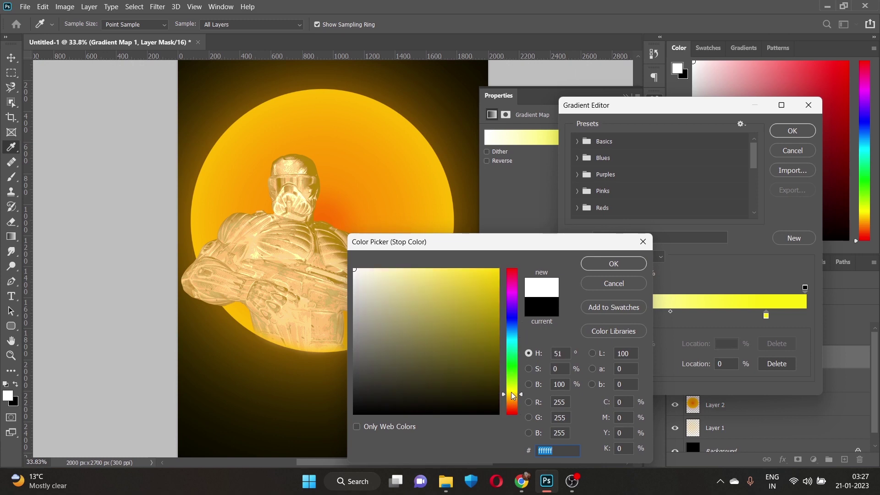
key(ctrl+v)
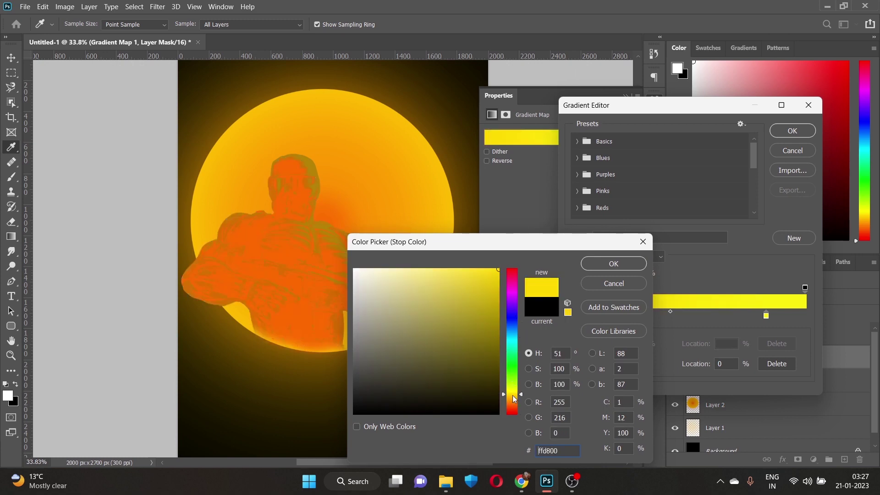
drag(512, 396, 512, 384)
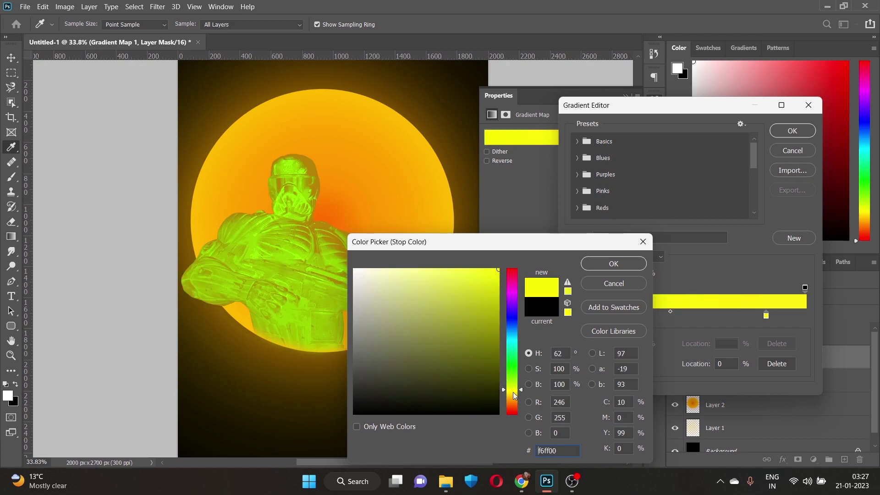
click(515, 396)
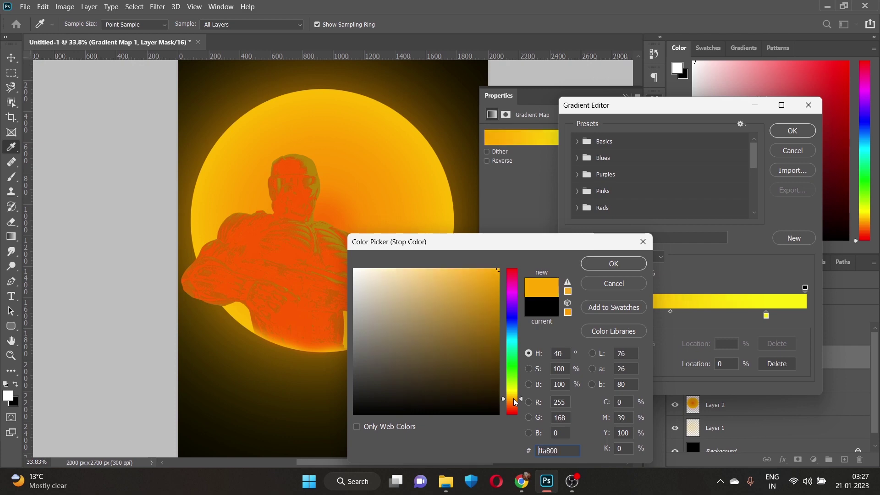
drag(515, 397, 514, 394)
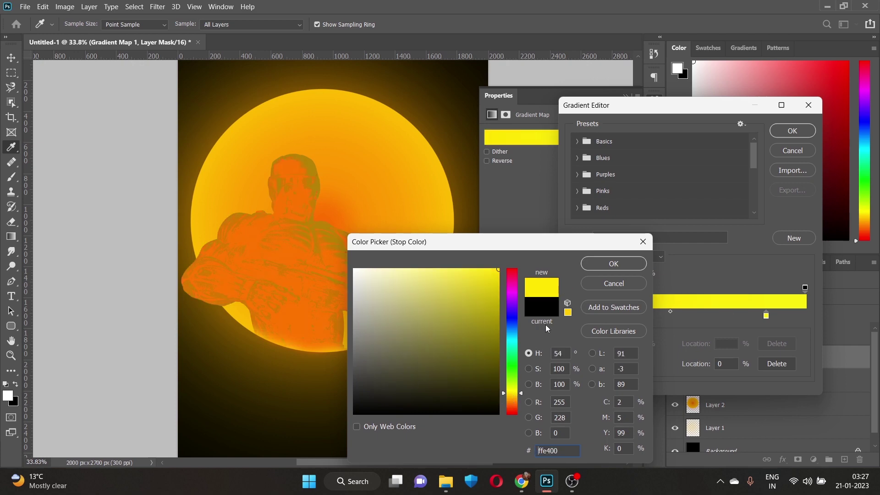
click(608, 267)
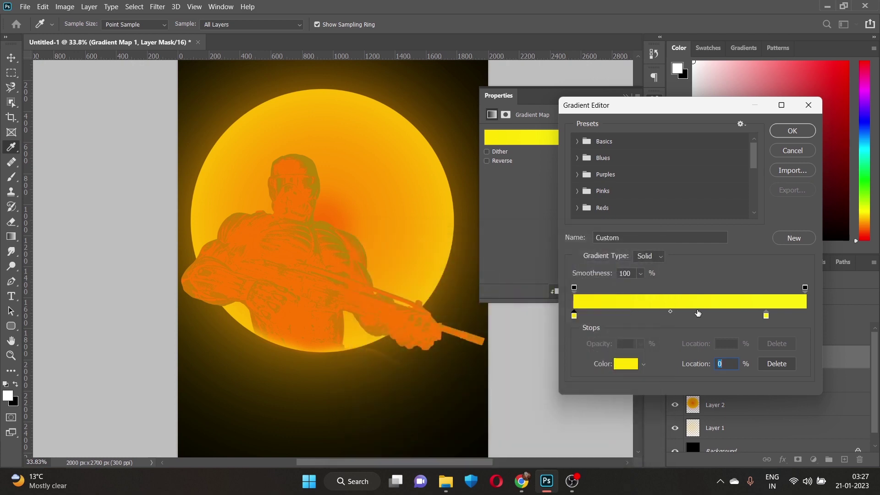
Add a 50% middle stop in the same yellow and keep the edited gradient
click(691, 313)
double_click(690, 315)
click(398, 380)
click(313, 438)
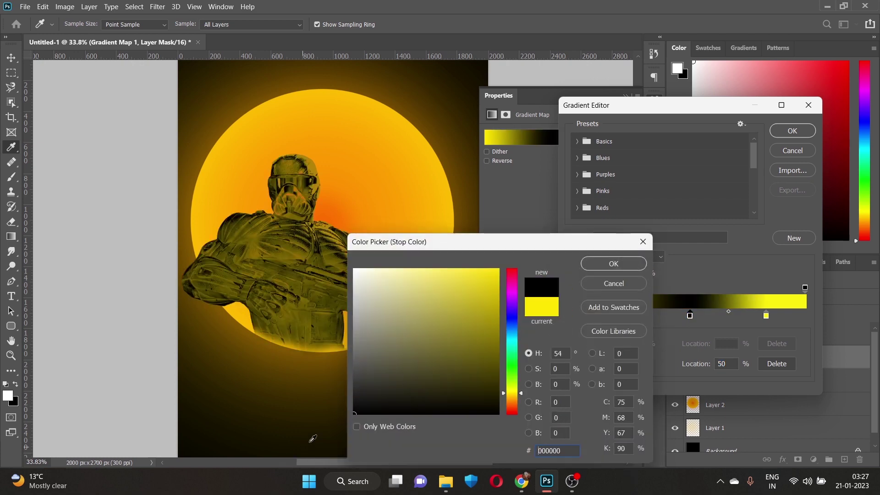
mouse_move(394, 390)
mouse_down()
mouse_move(473, 330)
mouse_move(545, 240)
mouse_up()
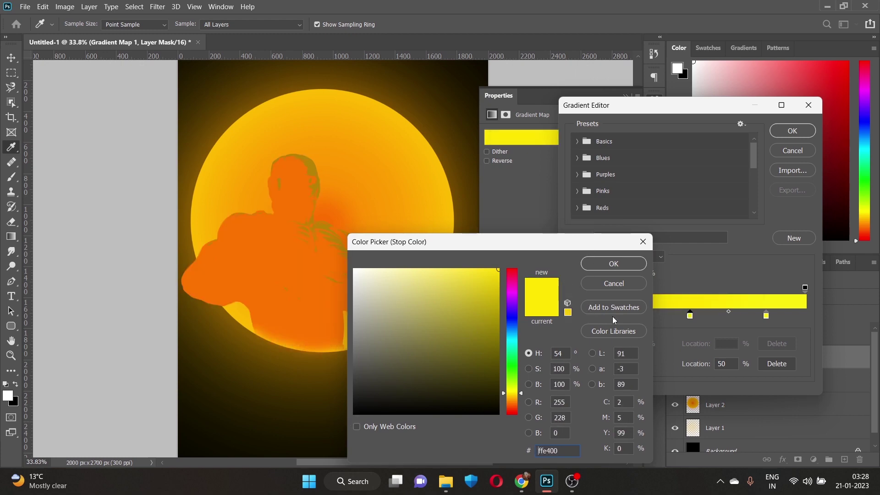
click(614, 264)
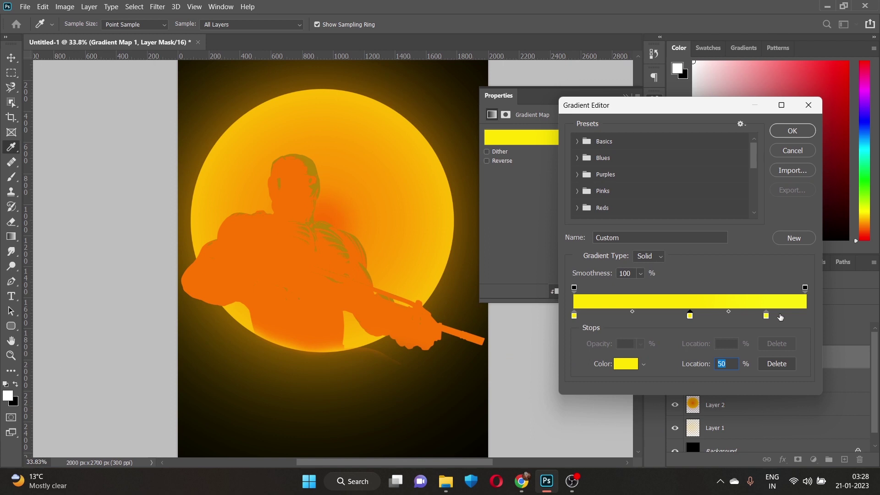
click(798, 133)
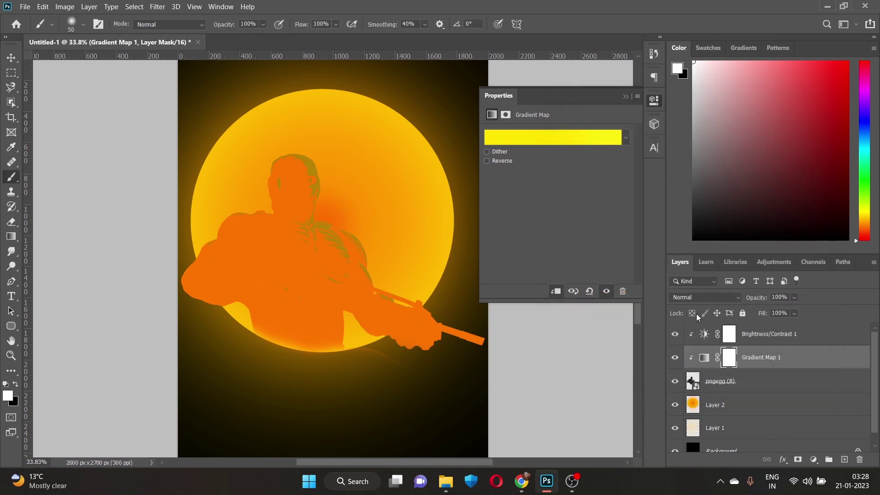
Preview Gradient Map 1 blend modes such as Soft Light, settling on Multiply
click(737, 296)
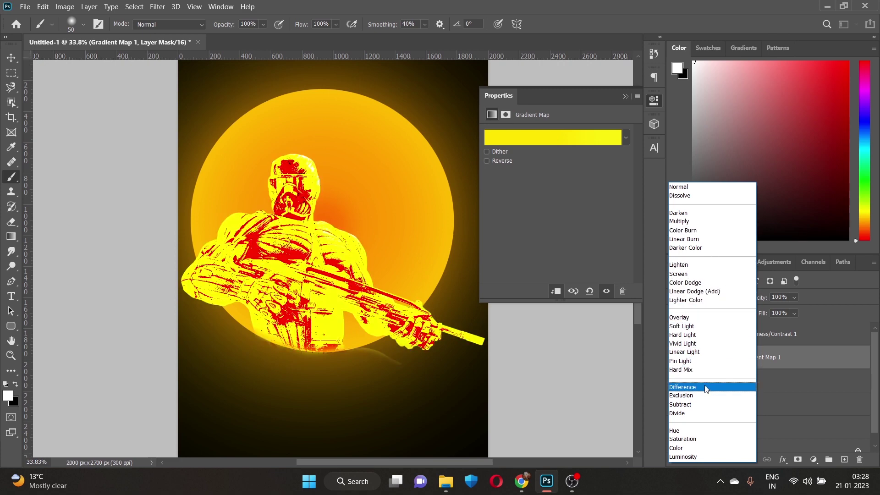
click(704, 225)
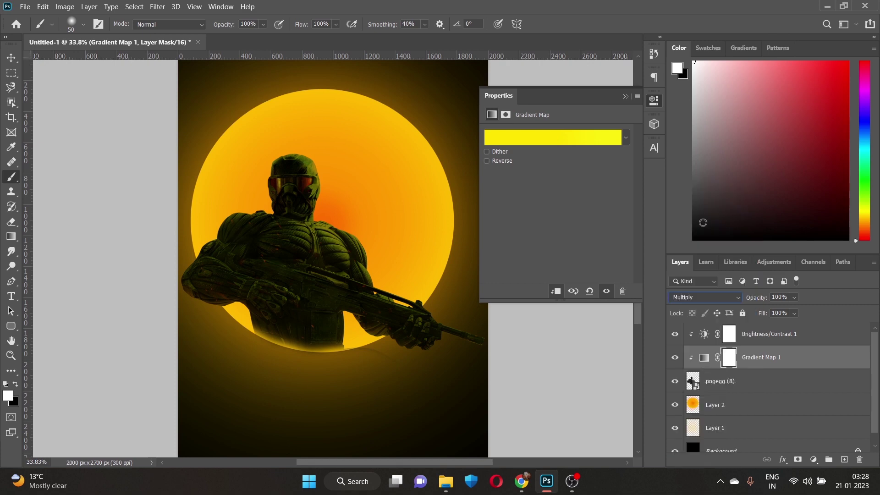
click(729, 297)
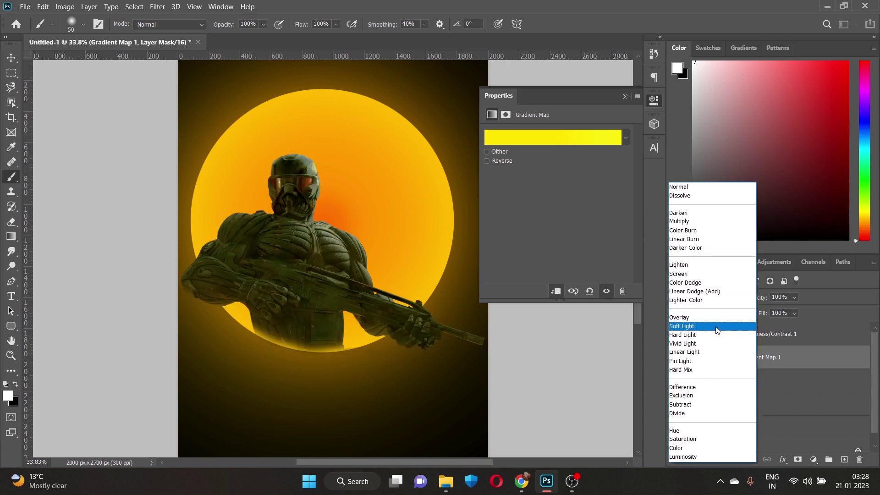
click(720, 221)
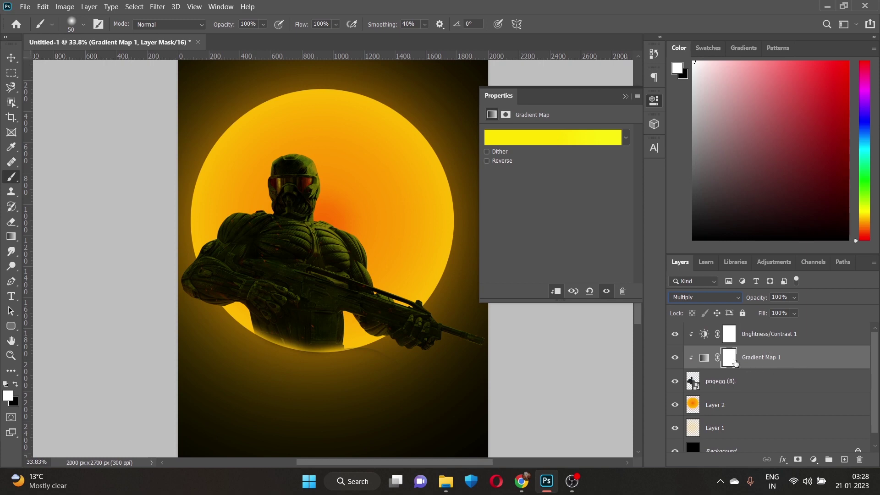
Feather the Gradient Map 1 layer mask by 7 px
click(729, 359)
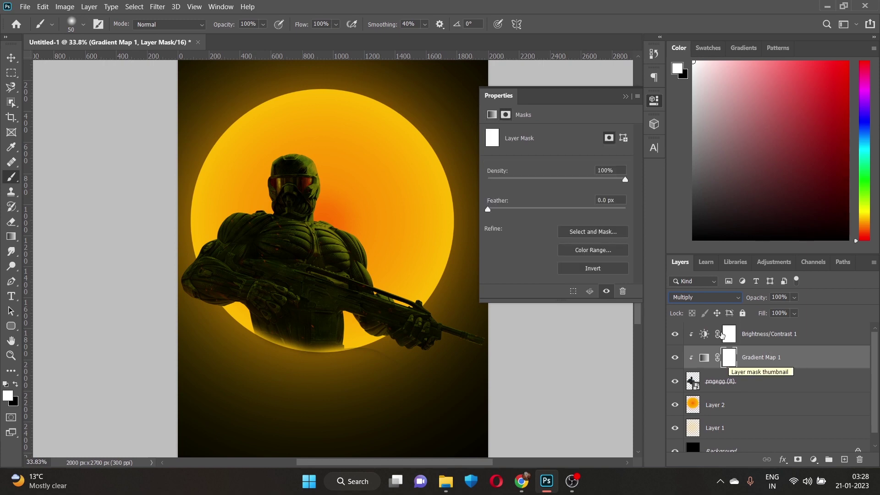
drag(488, 209, 531, 209)
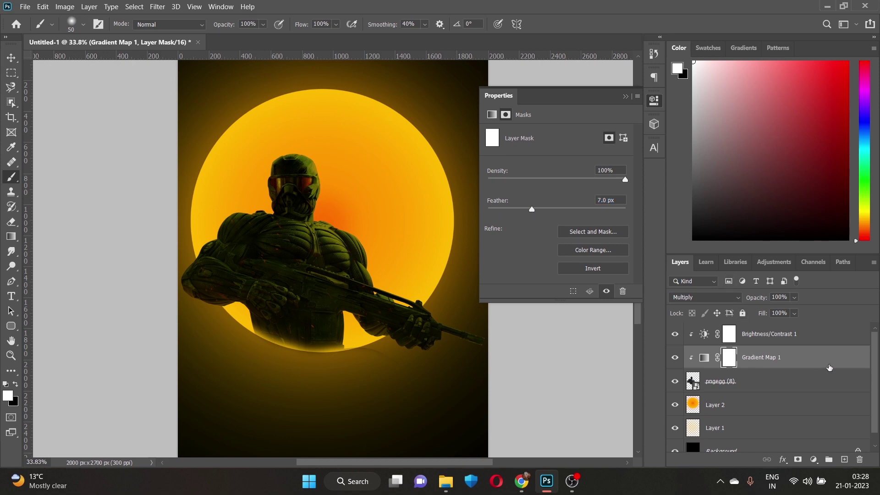
click(809, 366)
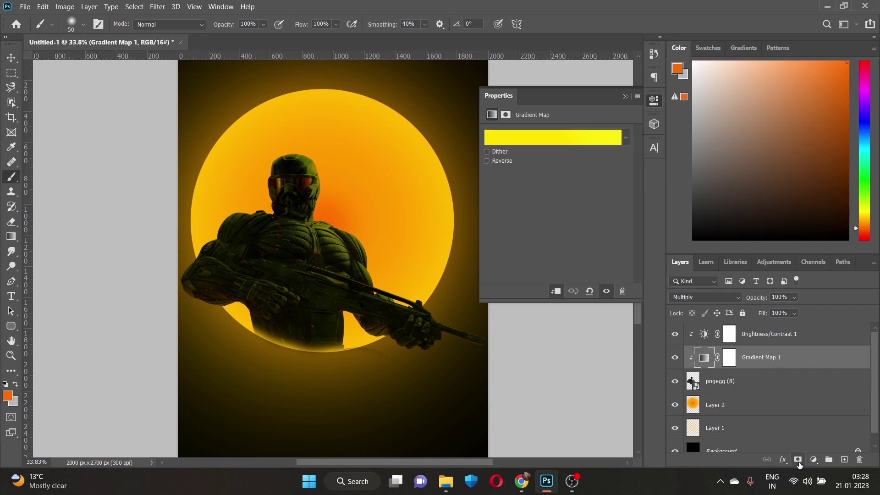
Add an Exposure adjustment layer brightened toward +0.33
click(813, 460)
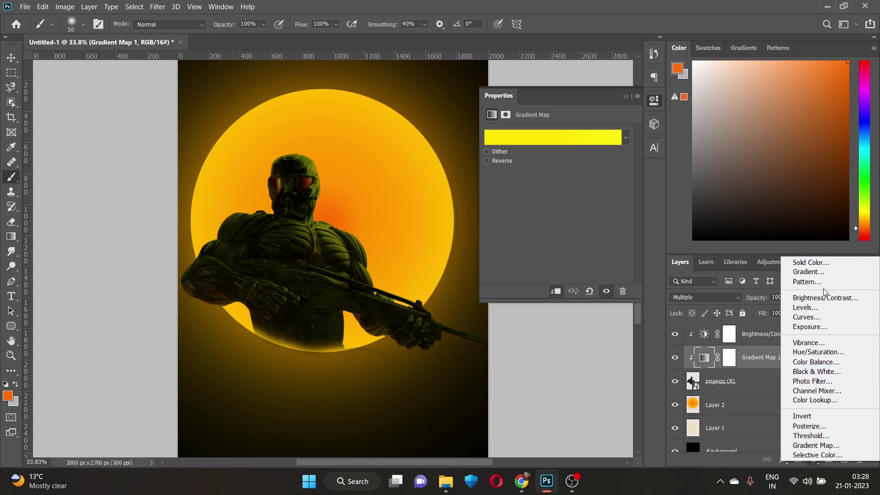
click(822, 327)
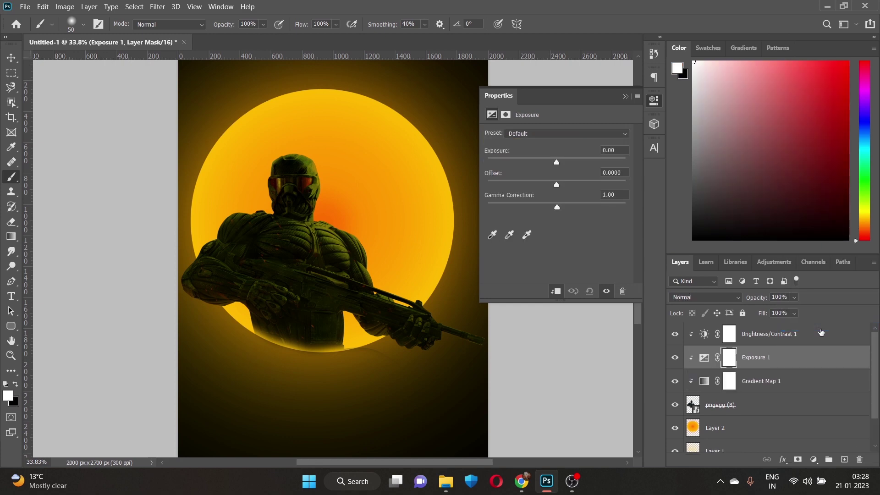
drag(557, 163, 559, 166)
click(624, 98)
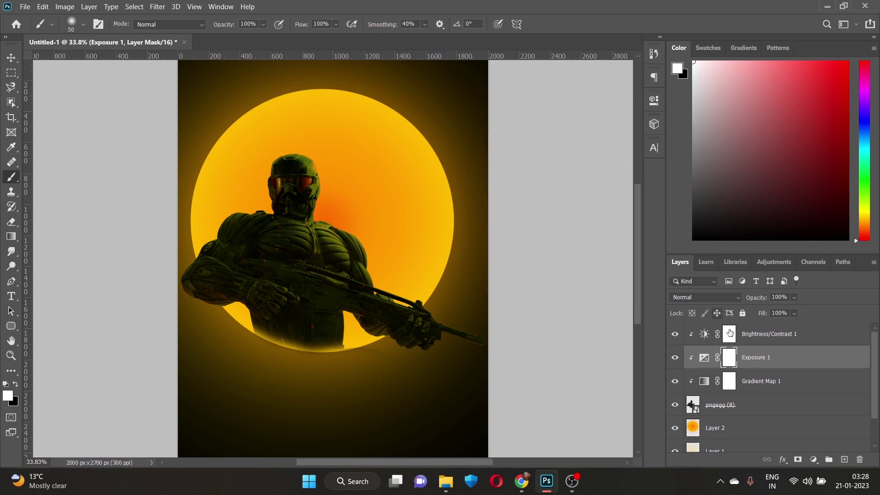
Select the pngegg (8) soldier layer and browse the effects and adjustment lists without adding anything
click(753, 404)
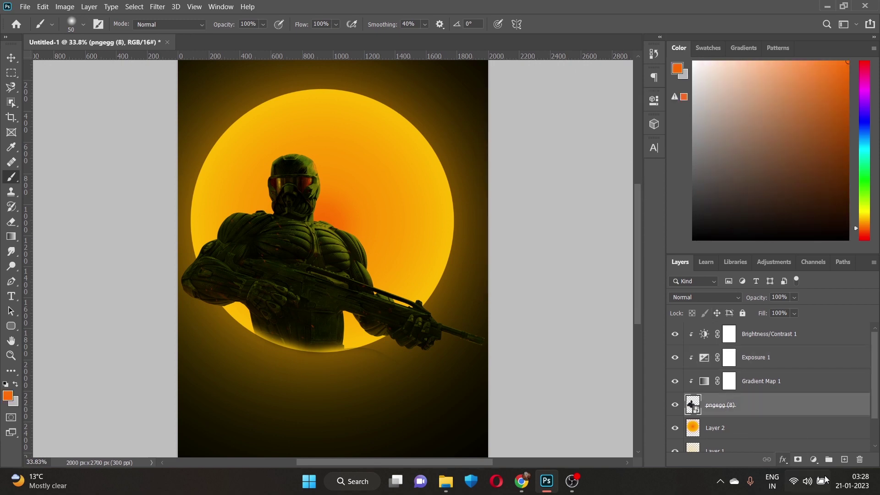
click(783, 459)
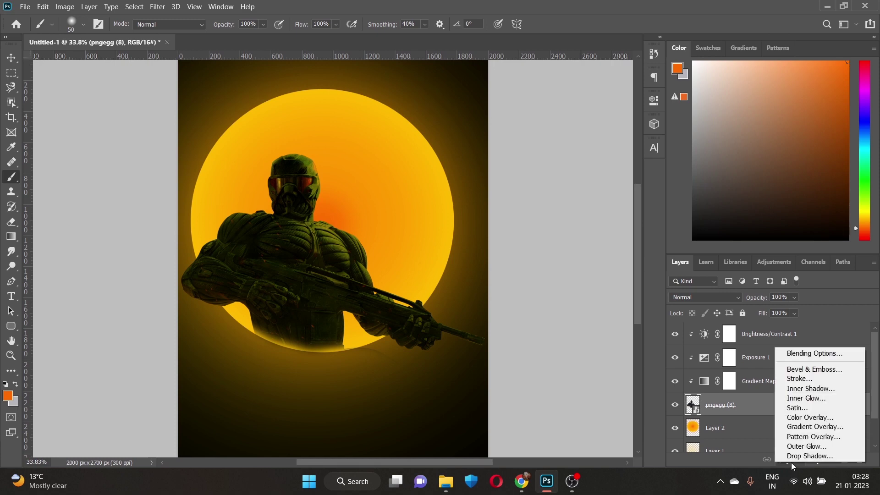
click(743, 463)
click(814, 459)
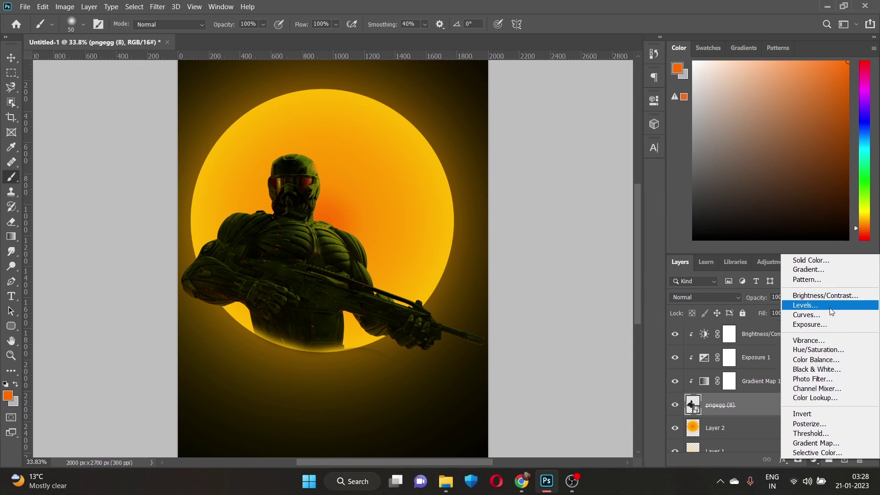
click(749, 406)
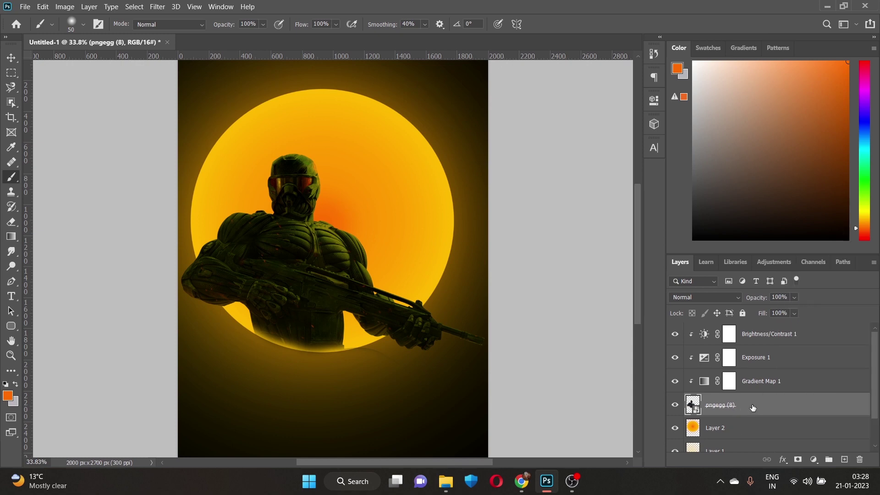
Try an Underlying Layer Blend If change on the soldier layer, then undo and cancel it
double_click(741, 404)
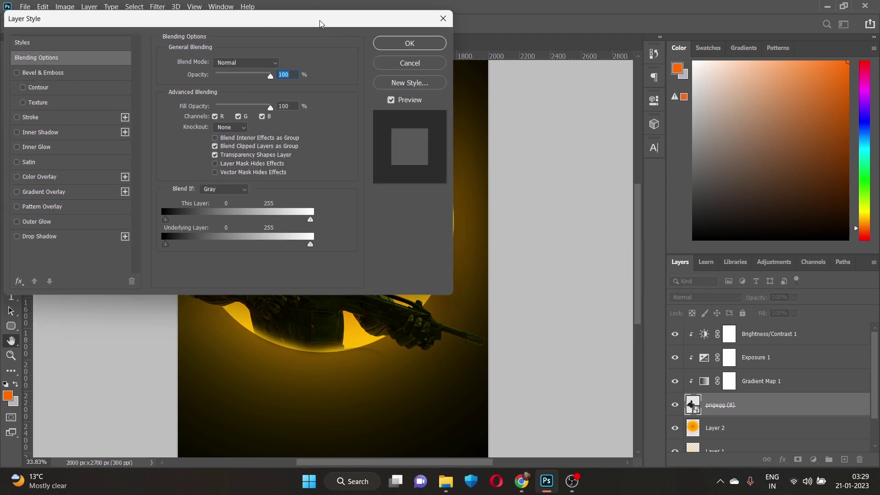
drag(320, 24, 783, 14)
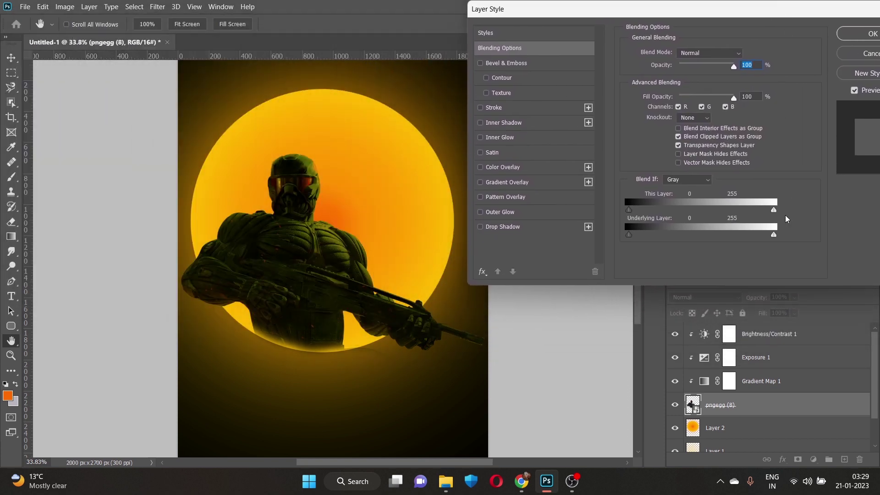
drag(765, 235, 727, 235)
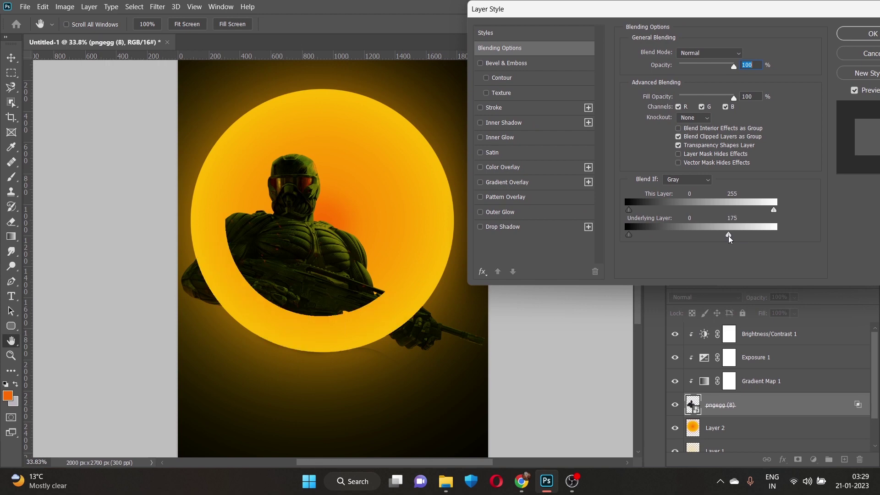
key(ctrl+z)
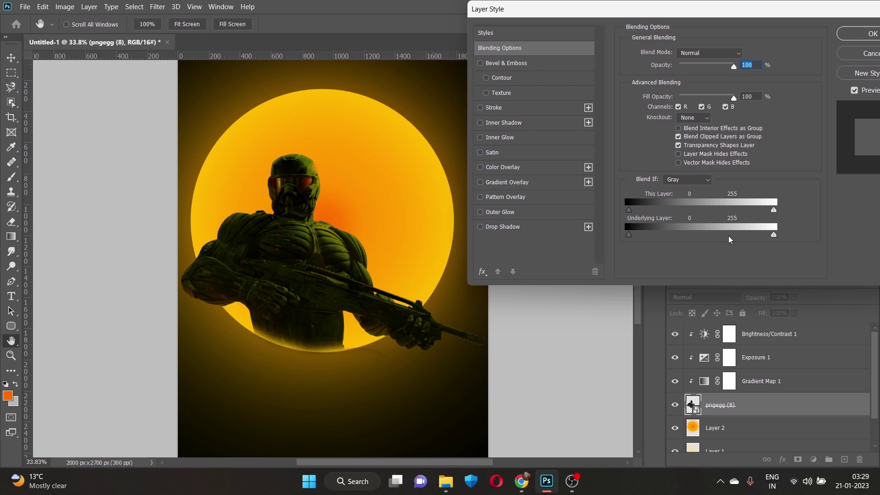
click(869, 55)
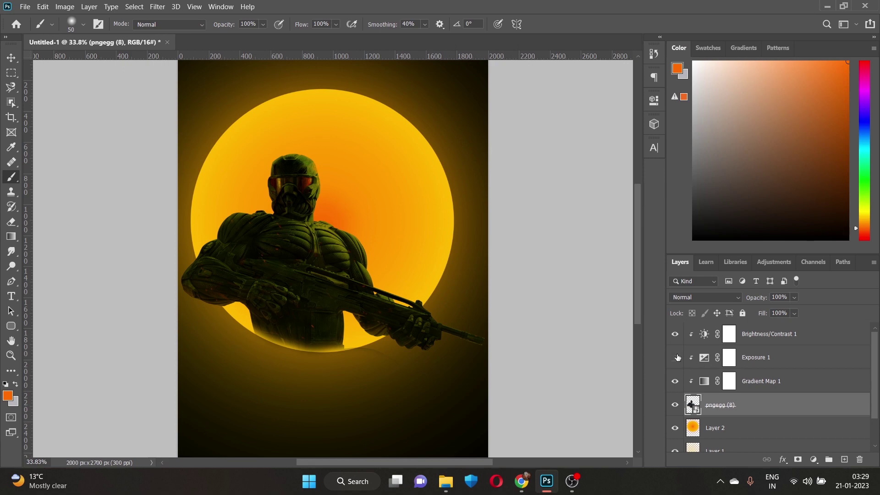
Toggle Brightness/Contrast 1 and Gradient Map 1 visibility to compare the soldier's look
click(675, 334)
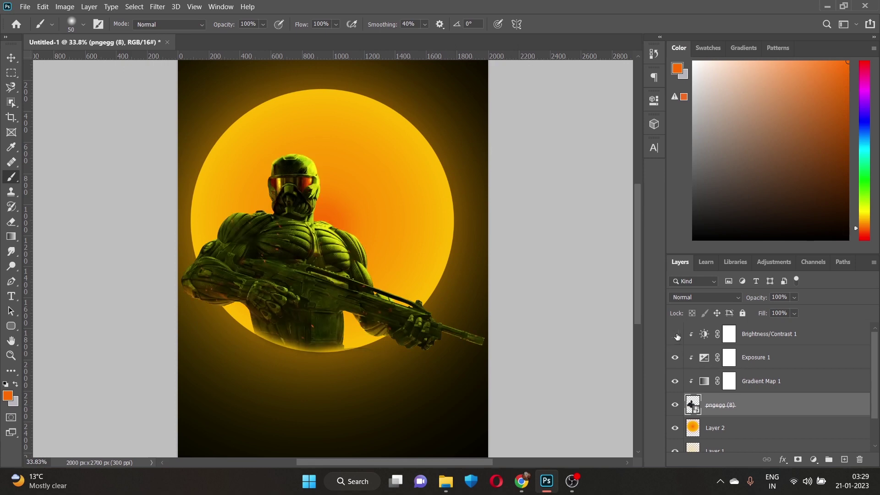
click(676, 335)
click(675, 334)
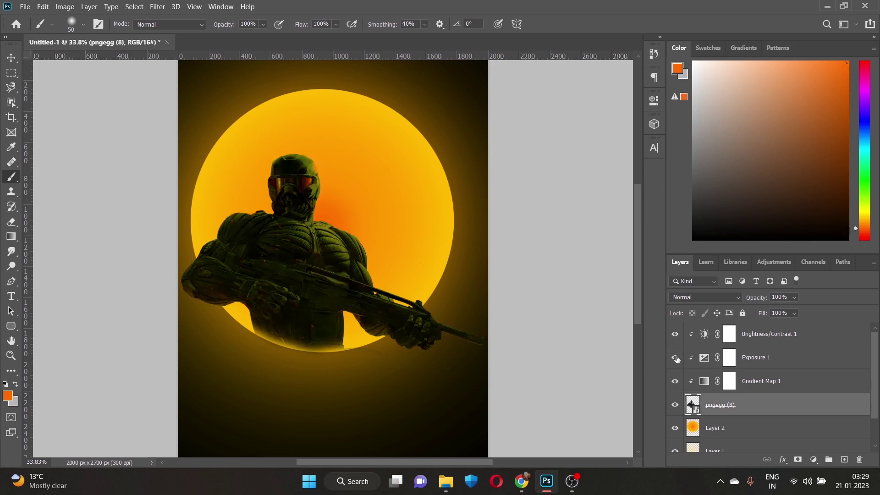
click(674, 382)
click(674, 382)
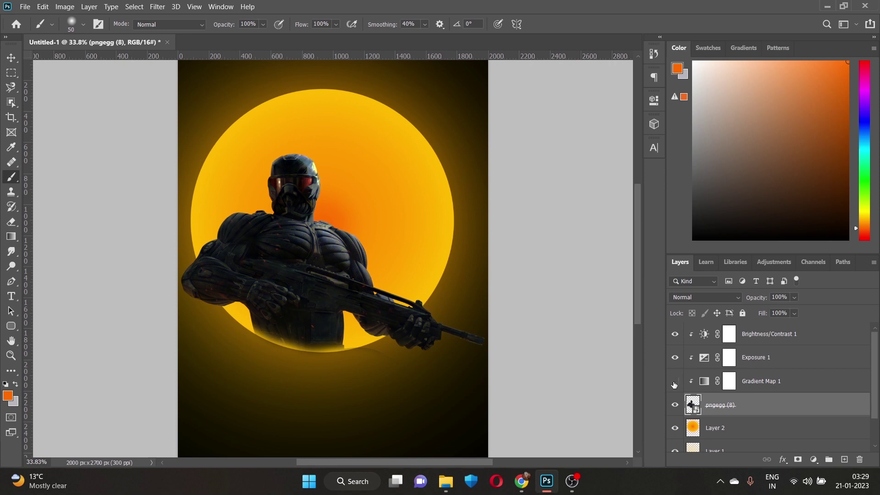
click(674, 382)
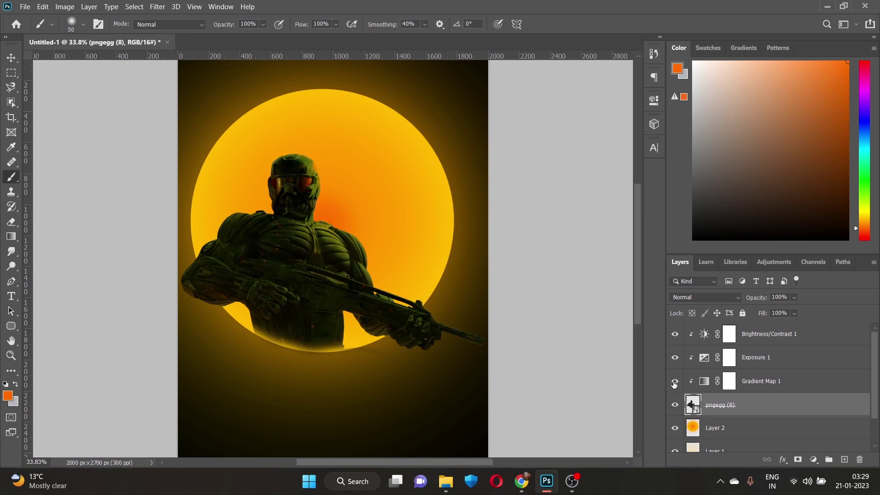
click(787, 385)
Split Gradient Map 1's Underlying Layer white slider at 175/255, keeping shadows at 0
double_click(797, 385)
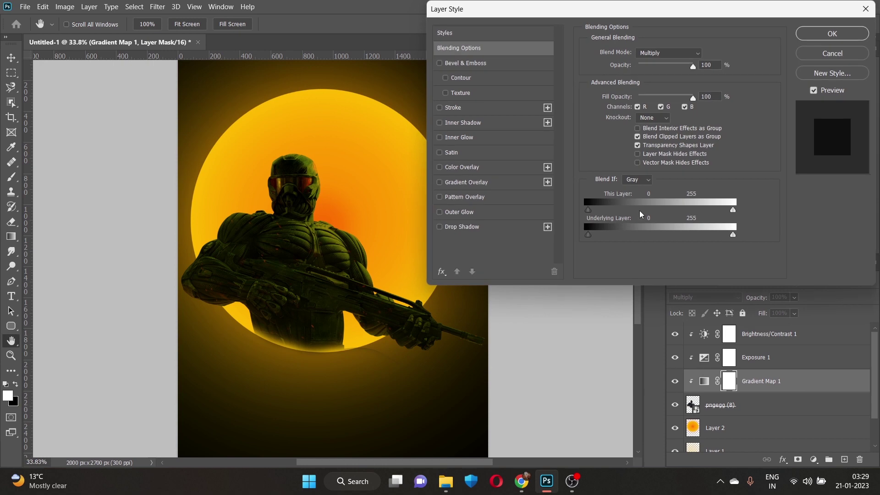
mouse_move(733, 235)
mouse_down()
mouse_move(695, 235)
mouse_move(686, 250)
mouse_move(737, 242)
mouse_move(668, 241)
mouse_up()
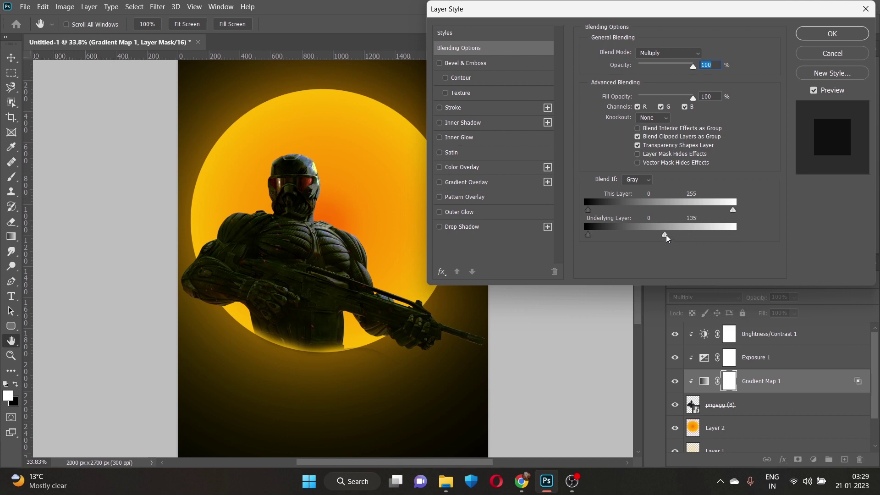
alt+click(664, 235)
drag(589, 237, 655, 240)
drag(660, 237, 573, 243)
click(851, 37)
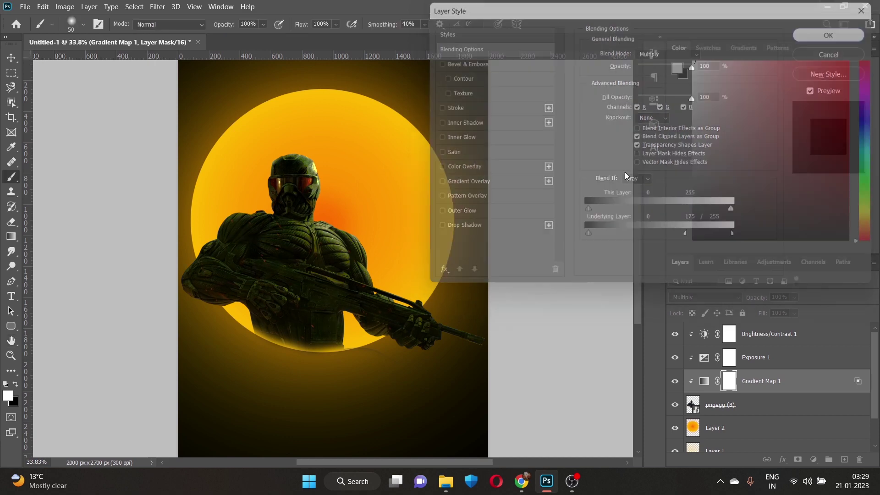
Duplicate the pngegg (8) soldier layer and move the original above all adjustment layers
scroll(333, 284, down, 2)
scroll(332, 285, up, 1)
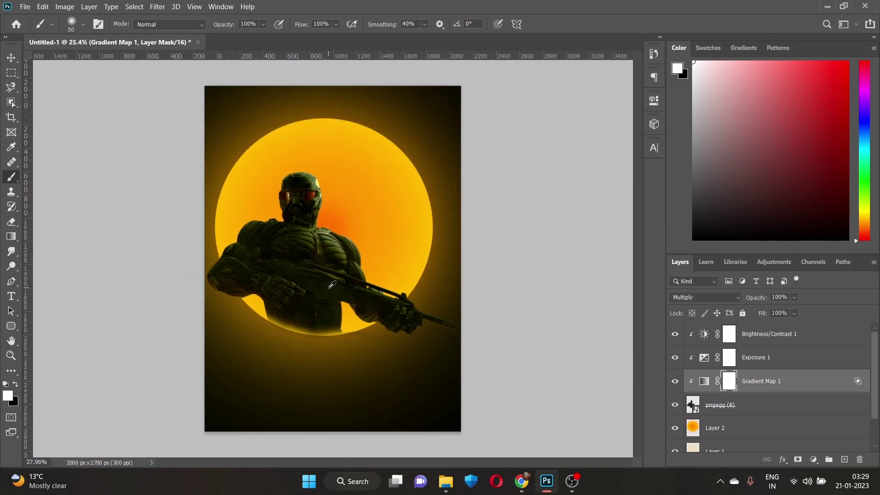
scroll(333, 285, up, 1)
scroll(332, 285, up, 1)
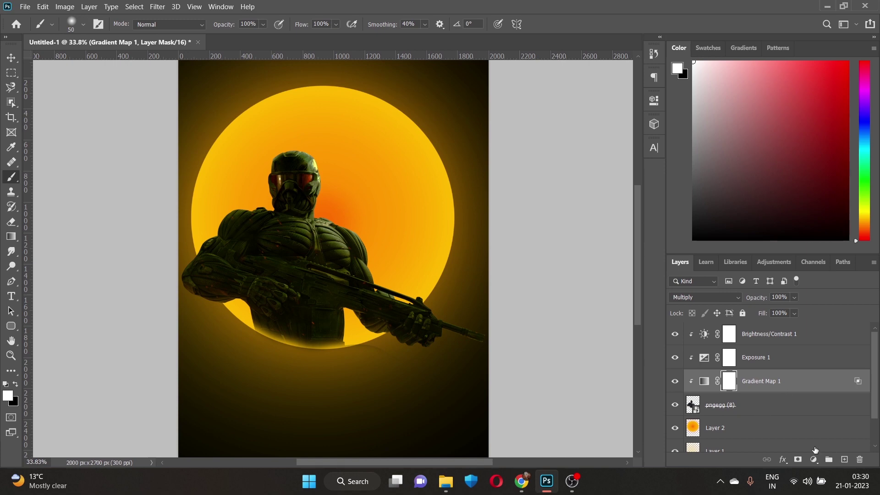
click(785, 406)
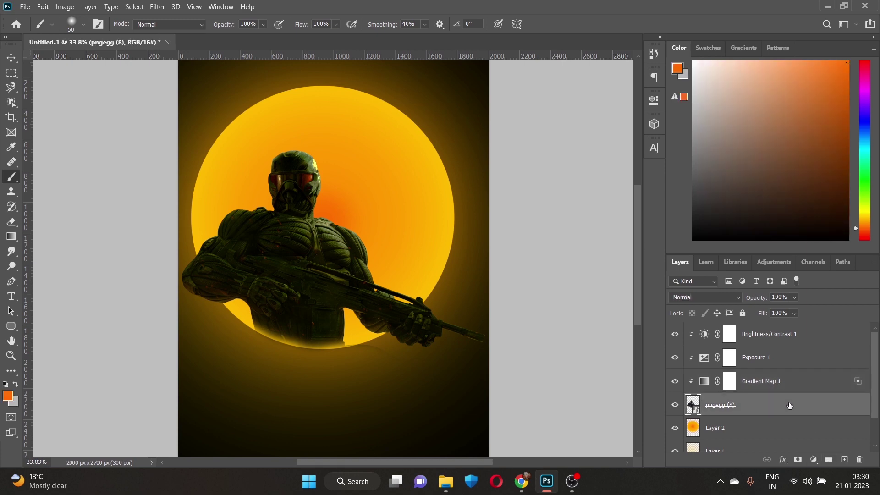
key(ctrl+j)
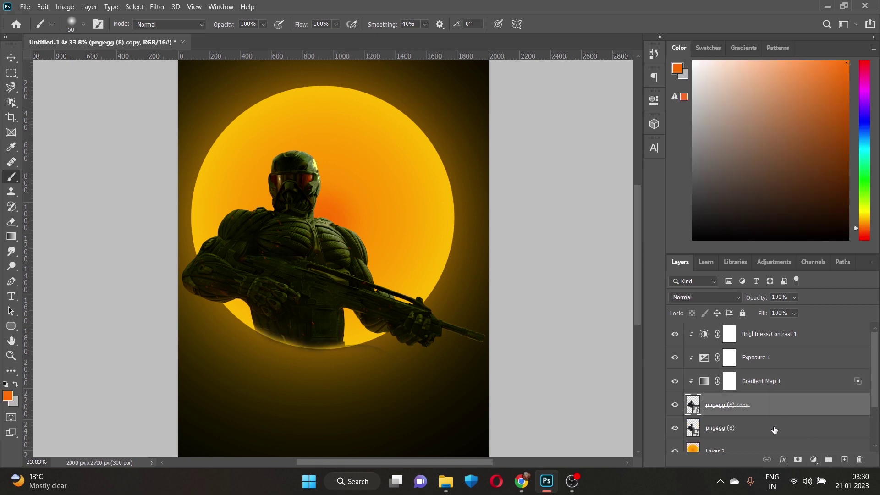
drag(771, 428, 775, 331)
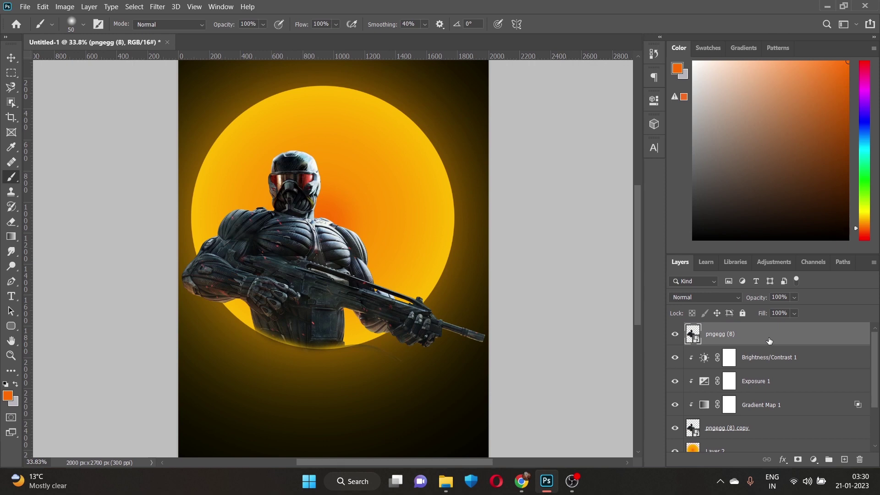
click(733, 297)
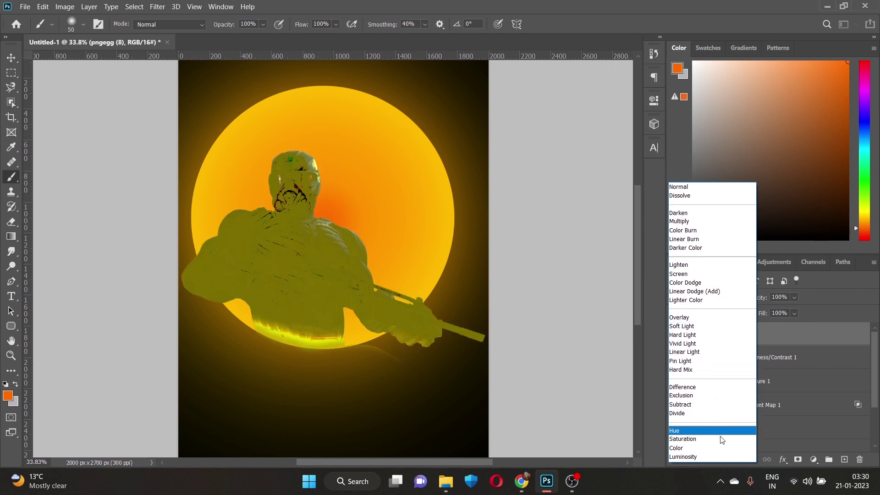
Set the top pngegg (8) layer to Divide and add a white layer mask
click(732, 415)
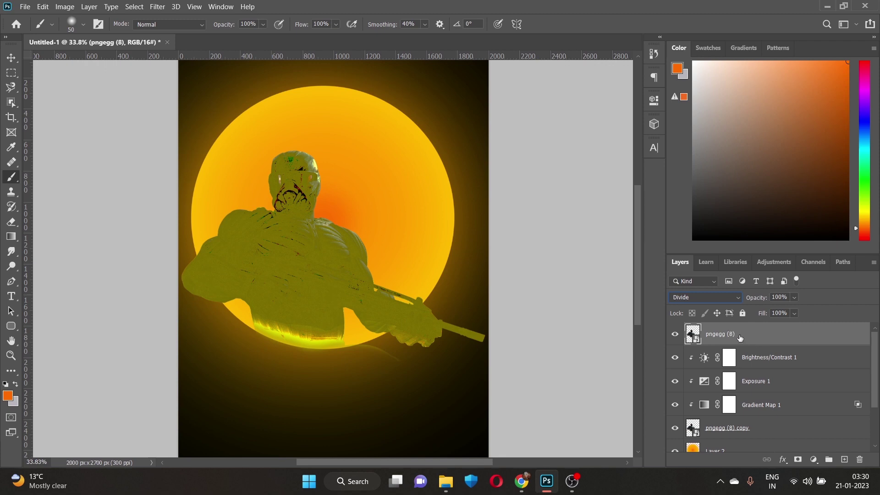
click(738, 291)
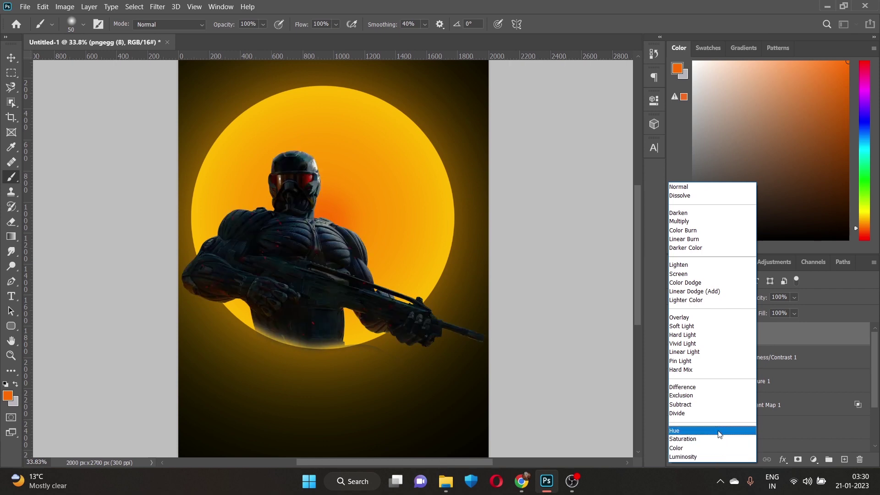
click(720, 415)
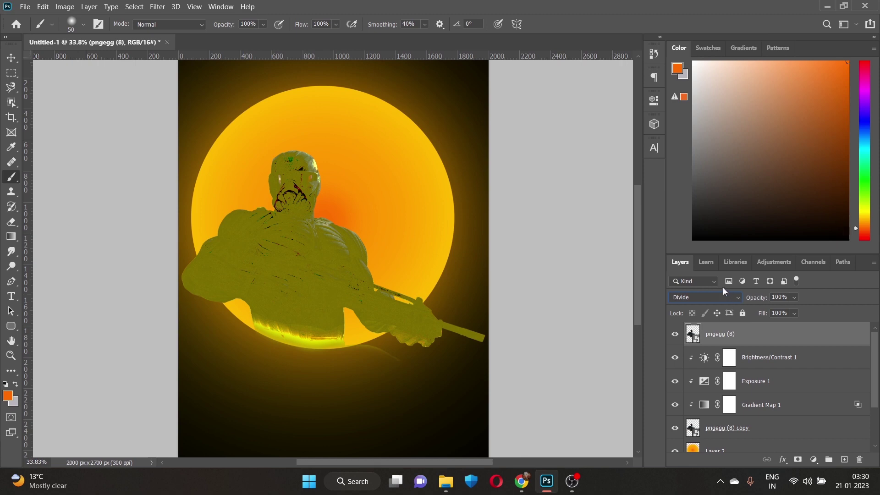
click(797, 459)
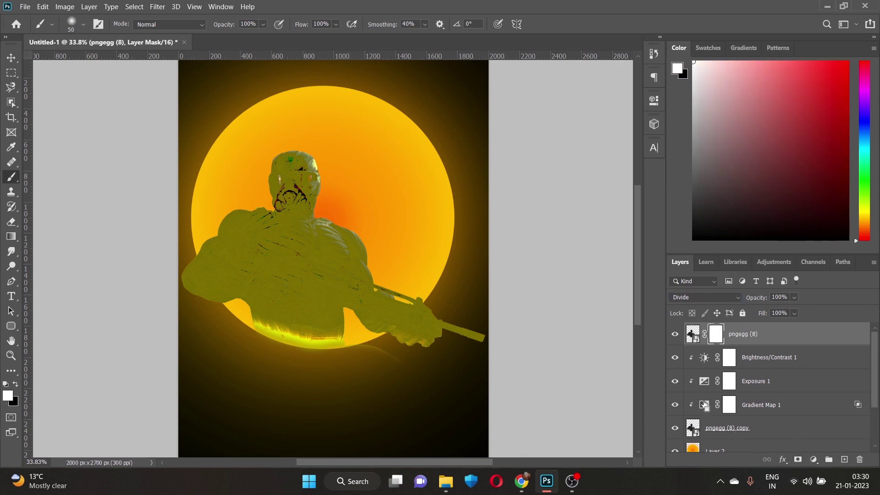
Invert the top soldier's mask to black and paint rim light onto the helmet's edges
key(ctrl+i)
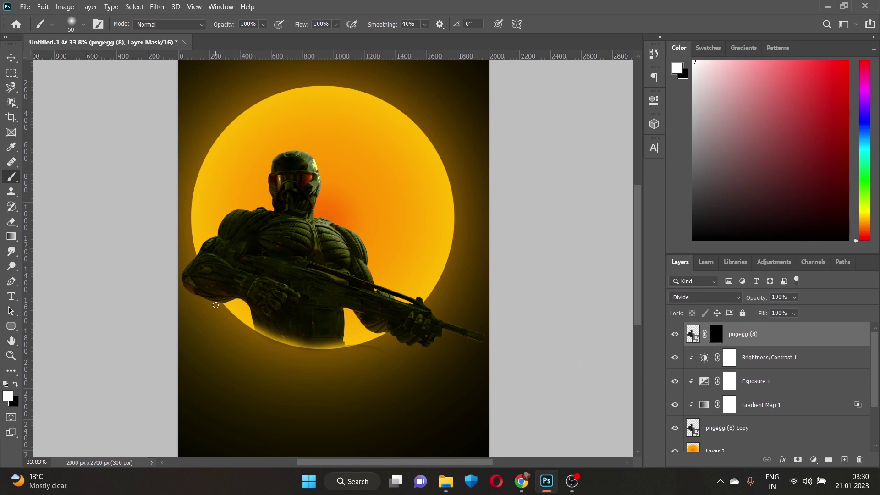
drag(223, 301, 185, 293)
key(ctrl+z)
scroll(305, 259, up, 5)
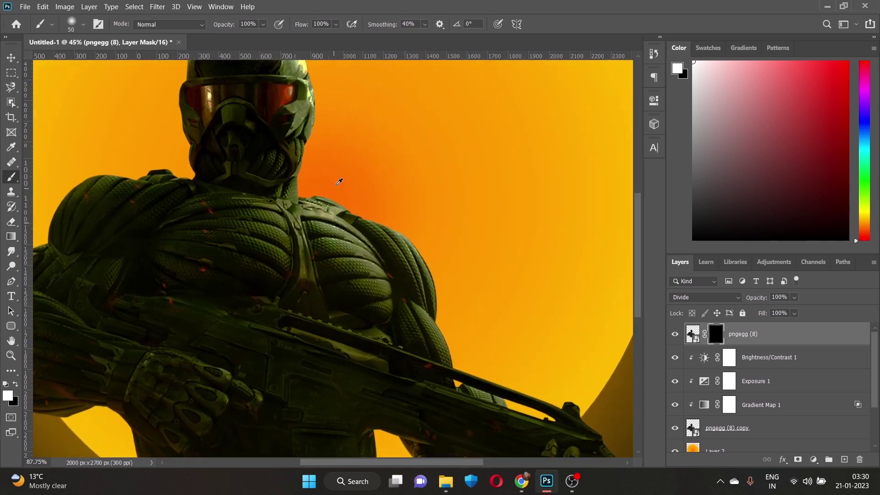
drag(319, 154, 369, 355)
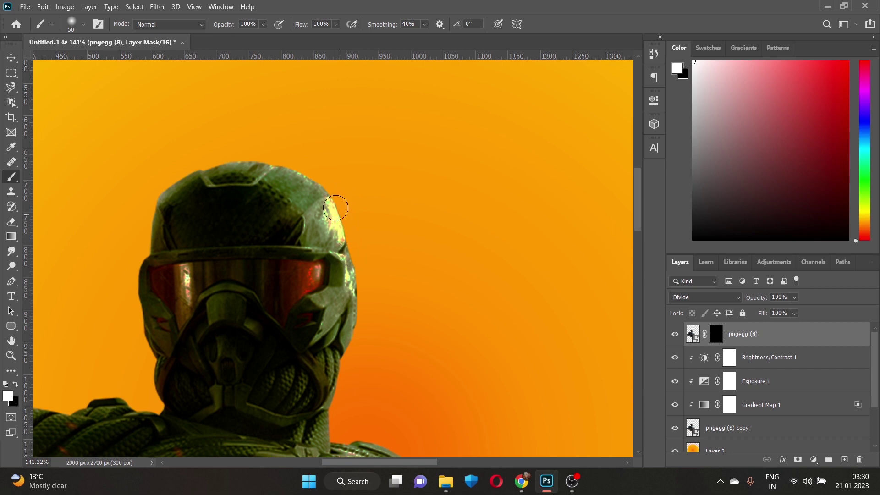
mouse_move(332, 199)
mouse_down()
mouse_move(354, 244)
mouse_move(336, 197)
mouse_up()
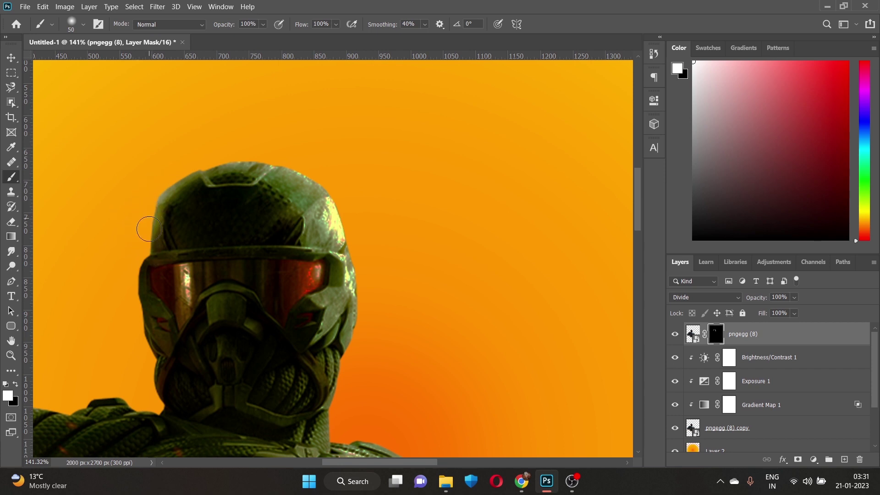
mouse_move(146, 258)
mouse_down()
mouse_move(133, 266)
mouse_move(136, 300)
mouse_up()
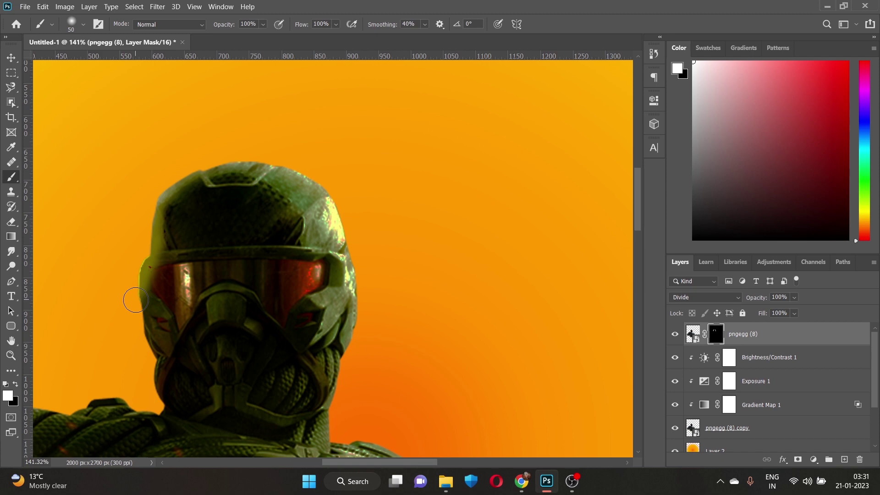
Refine the helmet's left-edge rim light with a smaller brush, erasing excess inside the edge
scroll(136, 300, up, 5)
key([)
key([)
key([)
mouse_move(142, 308)
mouse_down()
mouse_move(176, 378)
mouse_move(182, 291)
mouse_up()
scroll(161, 183, down, 3)
mouse_move(165, 212)
mouse_down()
mouse_move(204, 244)
mouse_move(167, 187)
mouse_up()
key(x)
key(])
key(])
key(])
key(])
key(])
key(])
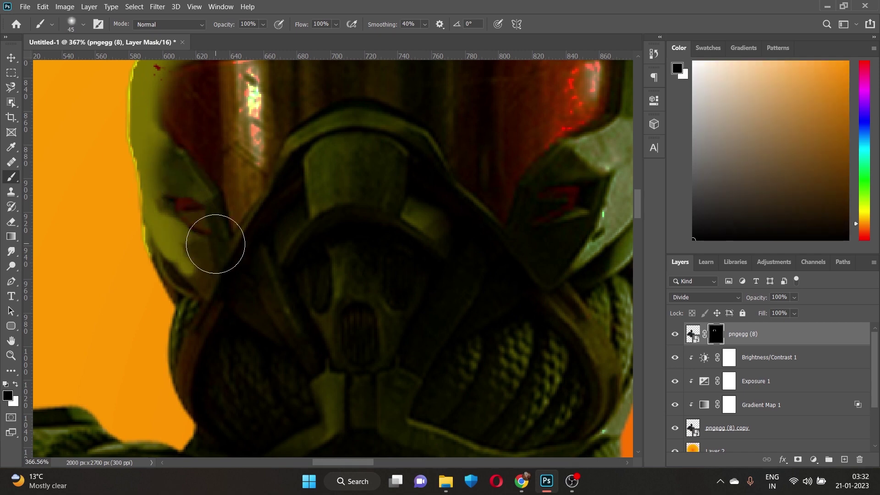
mouse_move(216, 244)
mouse_down()
mouse_move(180, 304)
mouse_move(178, 284)
mouse_up()
key(x)
key([)
key([)
key([)
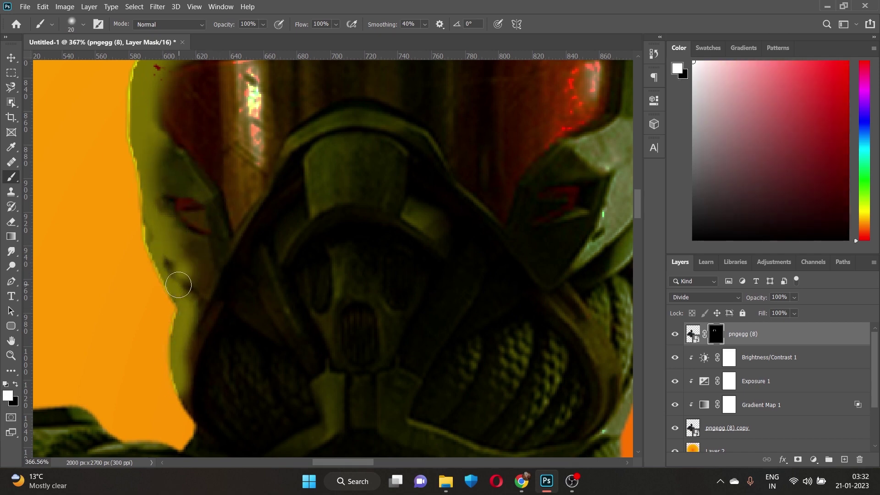
Paint a thin rim light along the lower helmet edge, adjusting brush size as needed
scroll(178, 285, down, 3)
scroll(312, 216, left, 2)
key([)
key([)
key([)
mouse_move(269, 280)
mouse_down()
mouse_move(275, 302)
mouse_move(188, 327)
mouse_up()
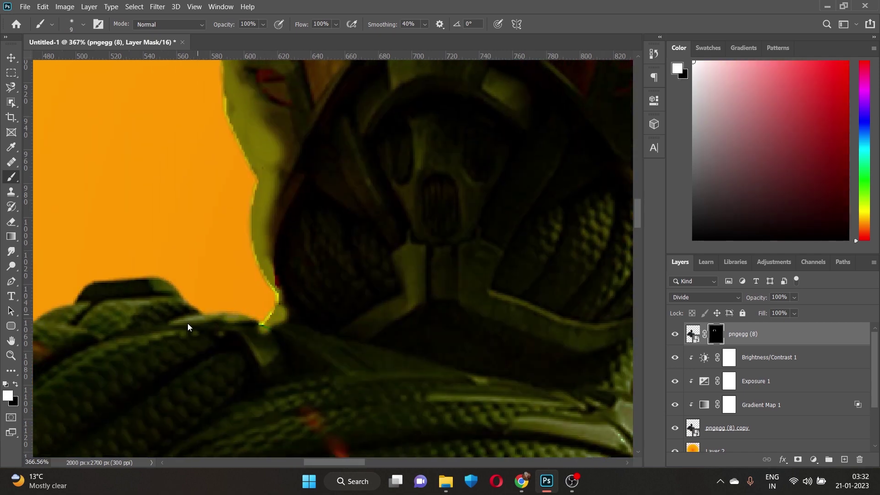
key(])
key(])
key(])
key(x)
key(])
key(])
key(])
alt+scroll(314, 406, up, 1)
key(])
key(])
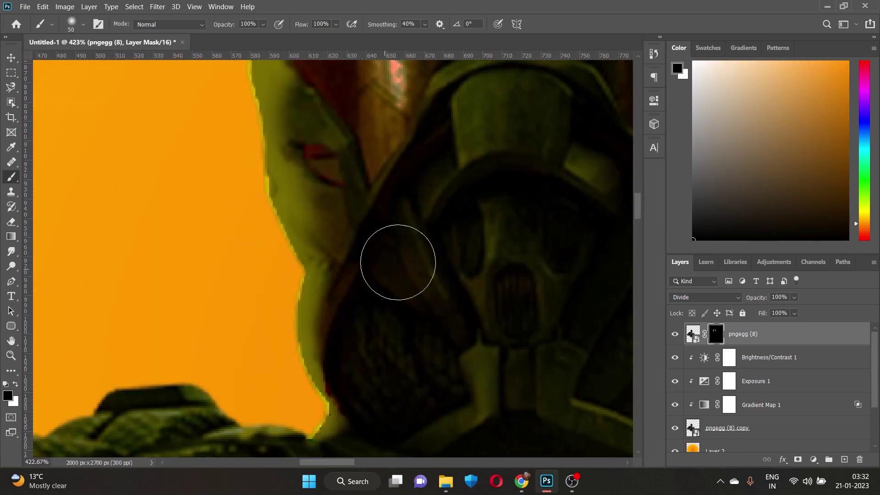
alt+scroll(397, 263, down, 2)
alt+scroll(416, 359, down, 2)
alt+scroll(479, 255, down, 2)
alt+scroll(412, 323, up, 2)
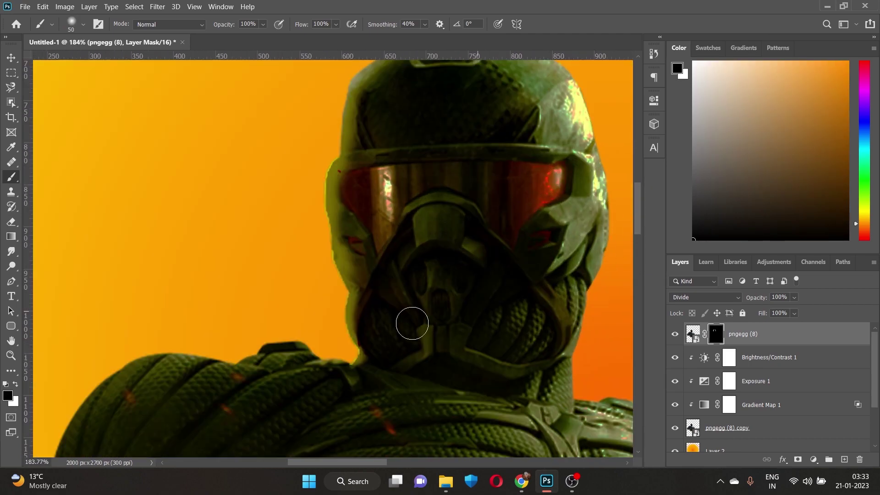
key(x)
key([)
key([)
key([)
alt+scroll(345, 367, up, 3)
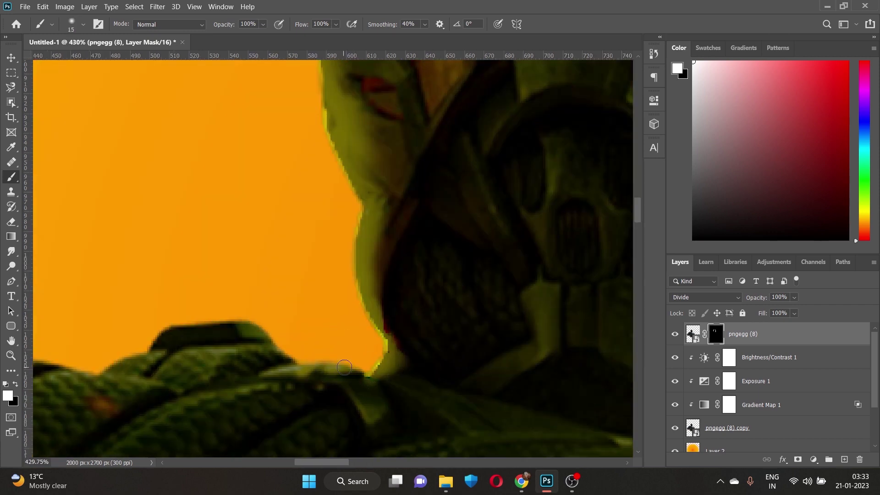
Paint rim light along the shoulder armour's top and left edges
mouse_move(344, 367)
mouse_down()
mouse_move(266, 334)
mouse_move(183, 326)
mouse_up()
key([)
key([)
key([)
mouse_move(227, 344)
mouse_down()
mouse_move(385, 288)
mouse_move(328, 308)
mouse_move(456, 302)
mouse_move(494, 318)
mouse_move(536, 278)
mouse_up()
mouse_move(458, 284)
mouse_down()
mouse_move(339, 325)
mouse_move(520, 268)
mouse_up()
mouse_move(422, 230)
mouse_down()
mouse_move(471, 240)
mouse_move(330, 257)
mouse_move(306, 212)
mouse_move(321, 229)
mouse_move(285, 242)
mouse_move(406, 241)
mouse_move(502, 310)
mouse_move(161, 255)
mouse_move(265, 202)
mouse_up()
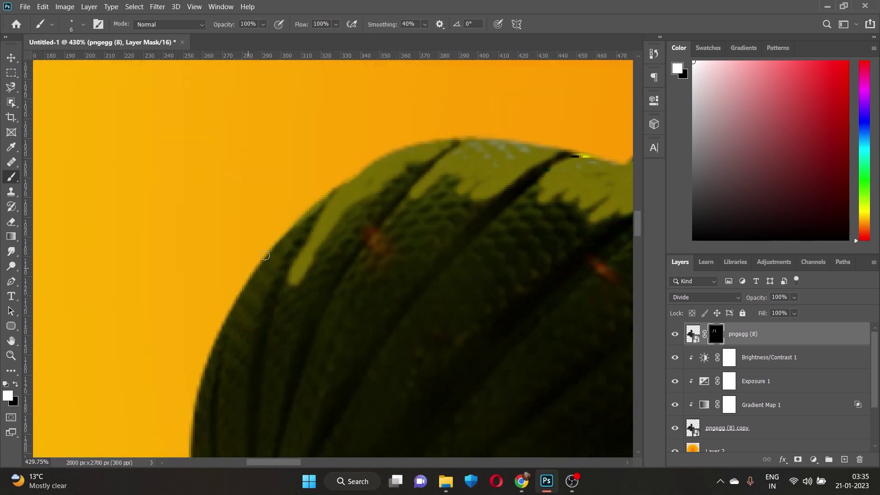
mouse_move(265, 255)
mouse_down()
mouse_move(333, 196)
mouse_move(225, 318)
mouse_move(281, 256)
mouse_move(221, 352)
mouse_up()
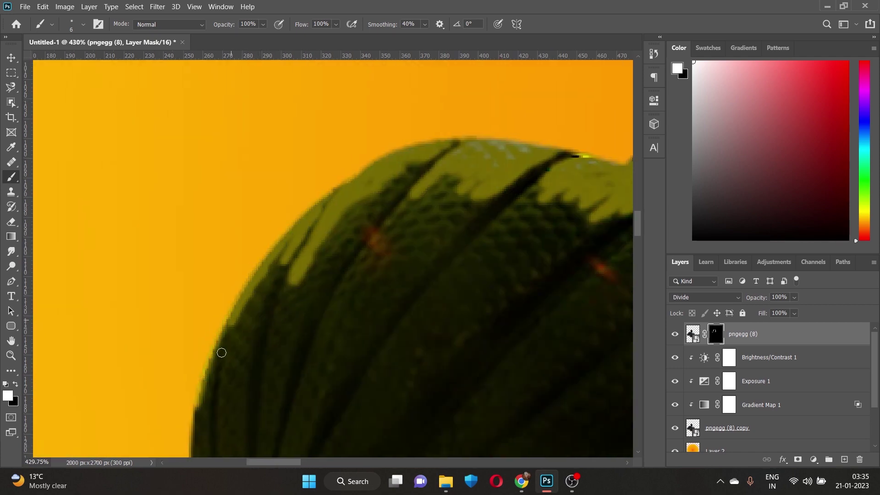
Paint out stray light-green patches on the shoulder with a larger black brush
scroll(221, 352, down, 2)
key(backslash)
key(backslash)
key(bracketright)
key(bracketright)
key(bracketright)
key(x)
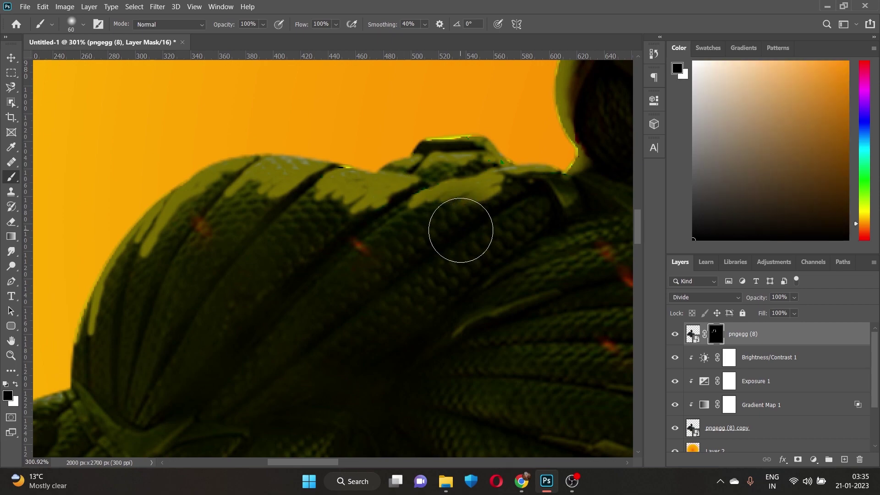
mouse_move(460, 230)
mouse_down()
mouse_move(462, 246)
mouse_move(363, 231)
mouse_move(171, 243)
mouse_move(91, 312)
mouse_up()
key(bracketleft)
key(bracketleft)
Compare with pngegg (8) hidden, then paint white rim light along the shoulder's outer edge and down the arm
key(super)
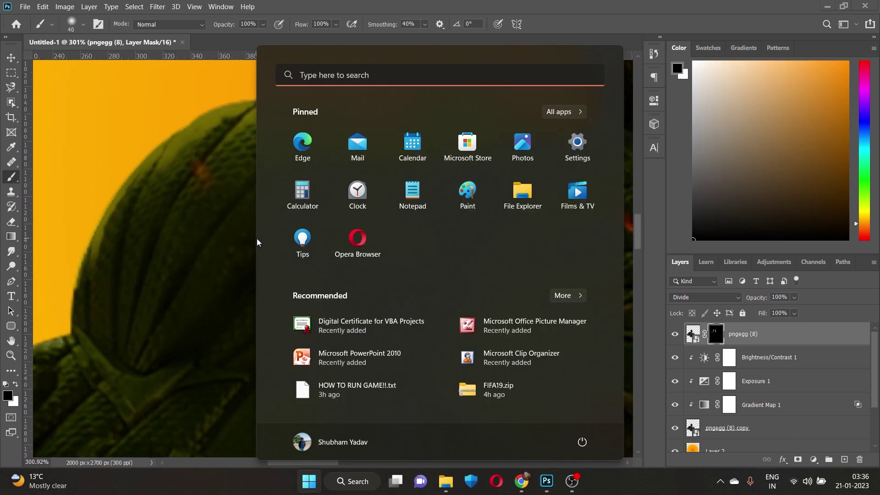
key(super)
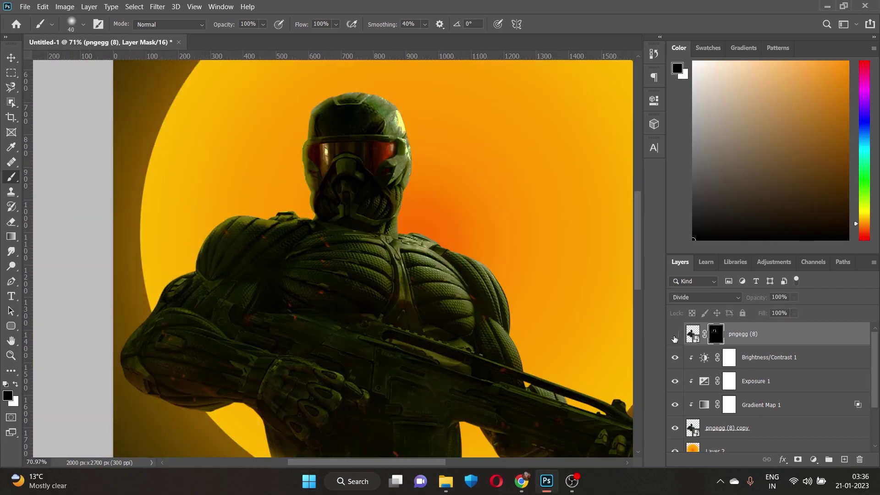
click(675, 334)
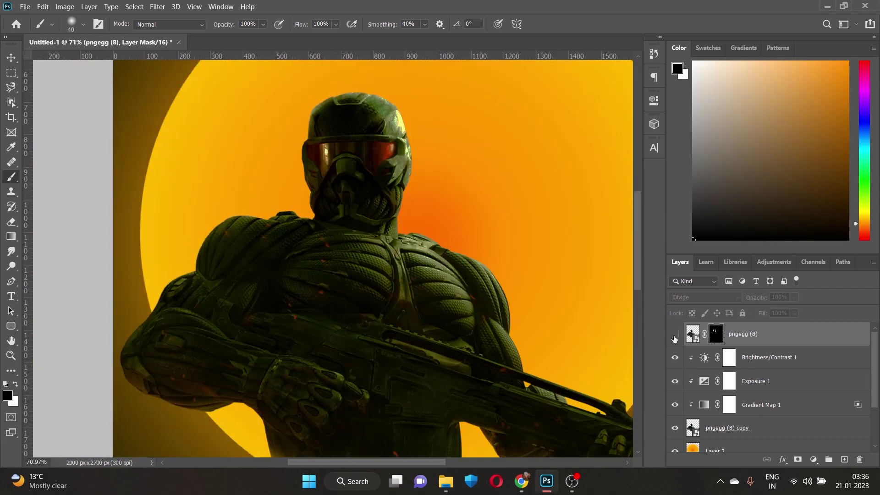
scroll(261, 278, up, 4)
scroll(173, 271, up, 3)
key(x)
key(bracketleft)
key(bracketleft)
key(bracketleft)
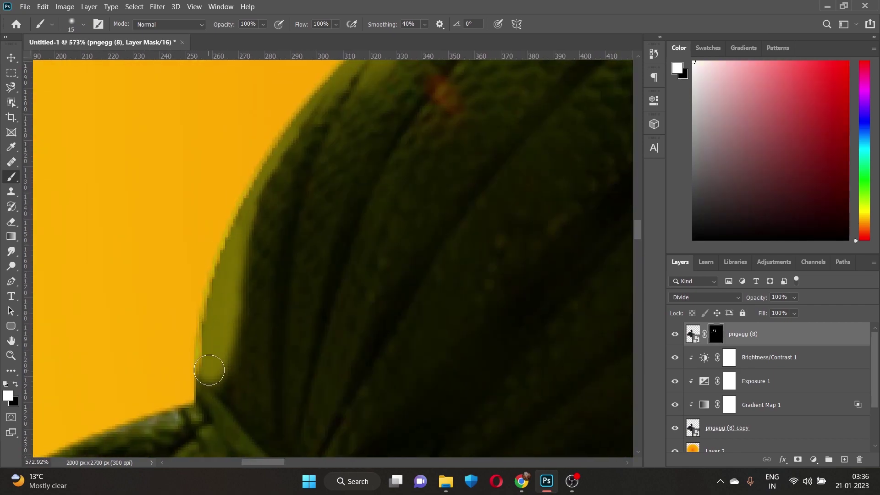
scroll(265, 211, down, 2)
drag(264, 331, 229, 403)
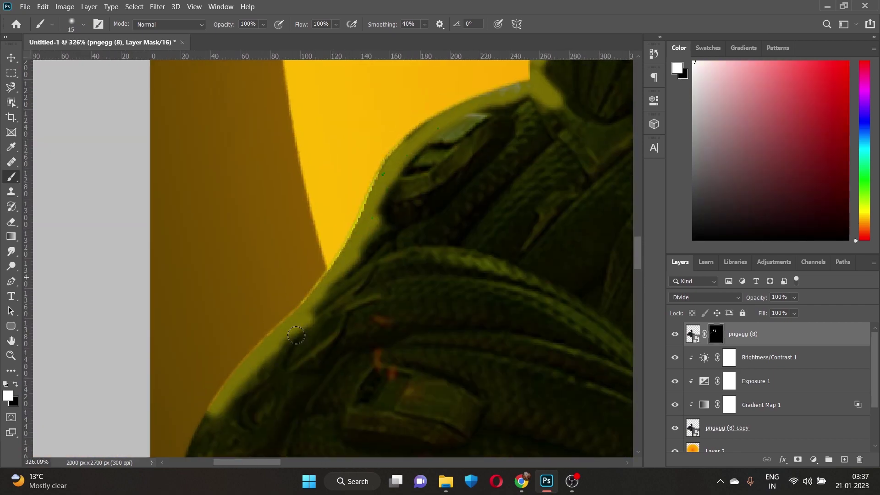
mouse_move(330, 279)
mouse_down()
mouse_move(422, 259)
mouse_move(361, 279)
mouse_up()
Extend the rim light down the arm, then erase excess glow along the upper-left edge in black
scroll(322, 302, down, 3)
scroll(323, 302, left, 2)
drag(322, 302, 309, 401)
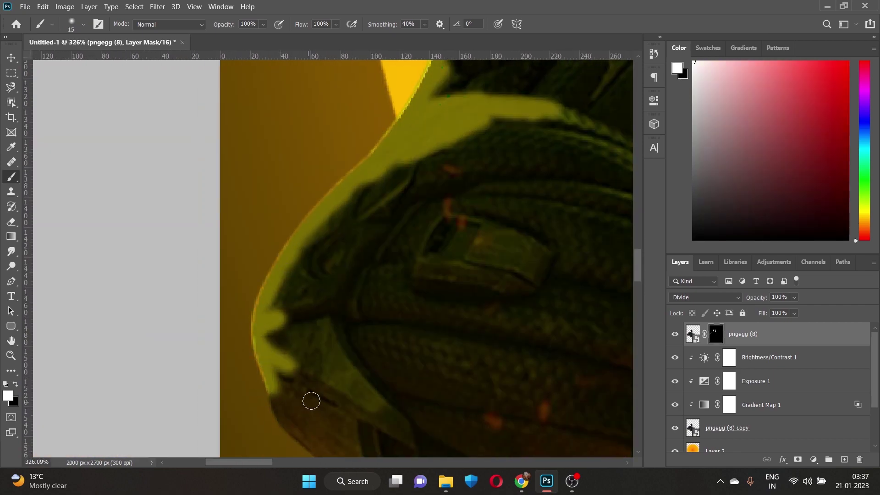
scroll(308, 400, down, 3)
mouse_move(274, 178)
mouse_down()
mouse_move(282, 289)
mouse_move(362, 353)
mouse_move(422, 378)
mouse_up()
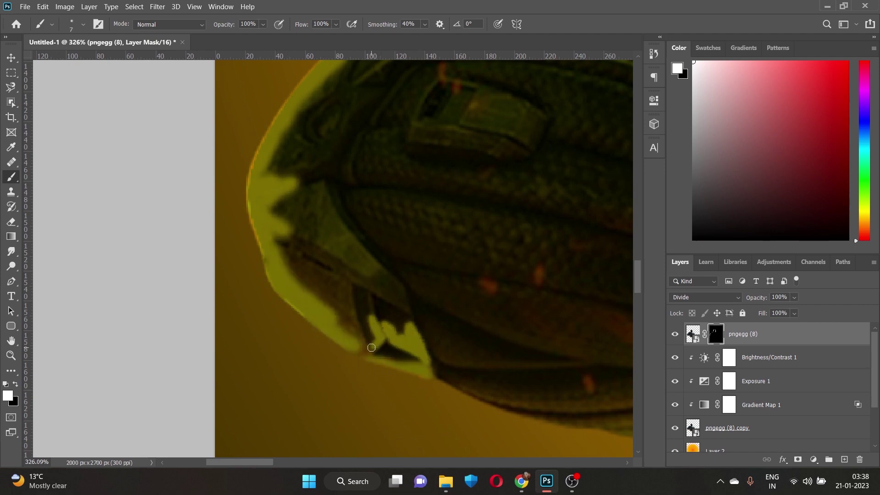
key(bracketright)
key(bracketright)
key(bracketright)
key(x)
mouse_move(396, 336)
mouse_down()
mouse_move(409, 320)
mouse_move(356, 300)
mouse_move(308, 226)
mouse_up()
Paint white rim light along the arm's lower edge with a smaller brush
scroll(309, 219, down, 3)
key(bracketright)
key(bracketright)
key(bracketright)
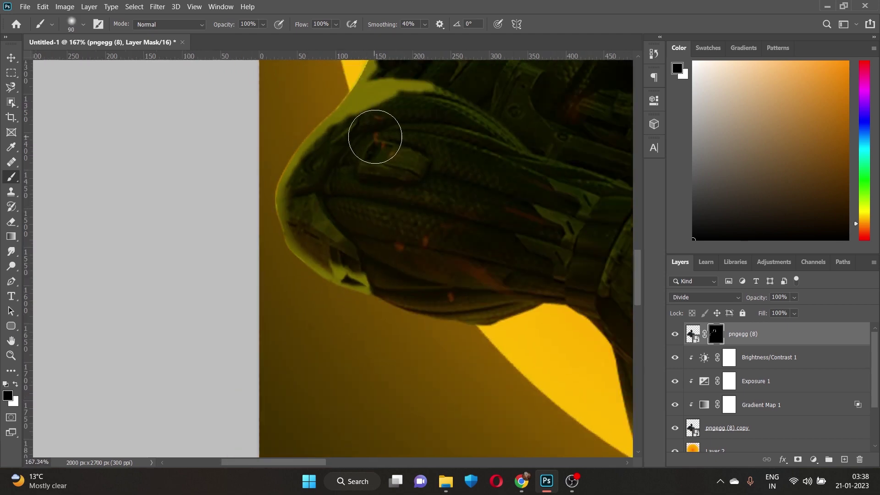
scroll(333, 163, down, 4)
scroll(342, 235, up, 3)
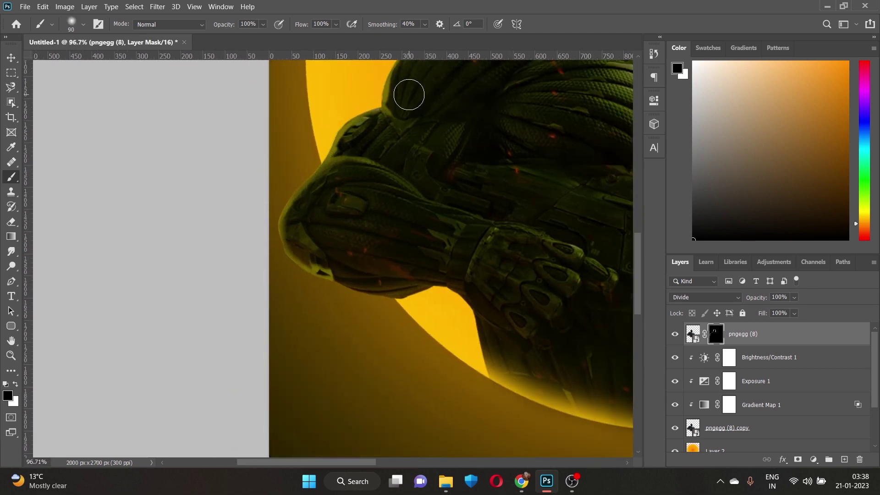
scroll(373, 266, up, 3)
key(bracketleft)
key(bracketleft)
key(bracketleft)
key(x)
drag(315, 299, 345, 303)
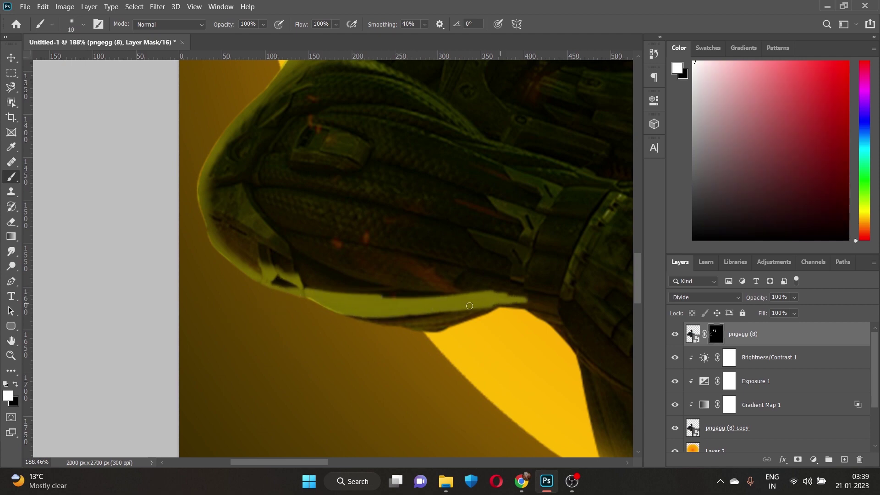
Darken the stray highlight on the armour's lower edge with a large black brush
key(bracketright)
key(bracketright)
key(x)
key(bracketright)
key(bracketright)
key(bracketright)
key(bracketright)
key(bracketright)
key(bracketright)
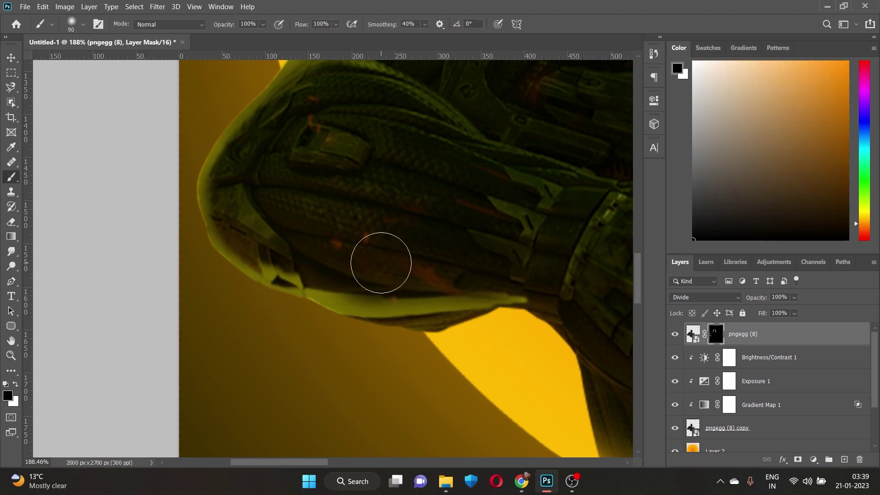
drag(381, 262, 538, 263)
key(x)
key(bracketleft)
key(bracketleft)
key(bracketleft)
Paint a thin rim light along the lower rim, extending it further left
scroll(481, 367, up, 5)
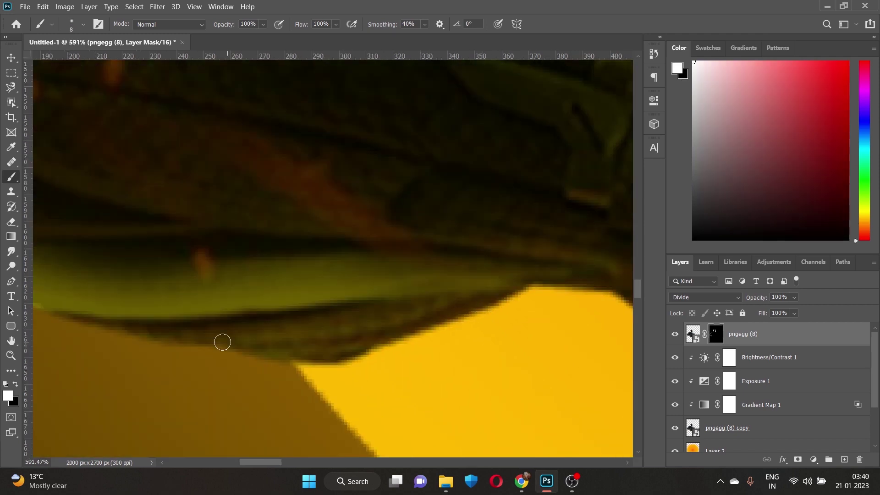
mouse_move(222, 341)
mouse_down()
mouse_move(73, 320)
mouse_move(348, 353)
mouse_move(481, 298)
mouse_move(448, 365)
mouse_up()
scroll(462, 320, up, 1)
mouse_move(250, 359)
mouse_down()
mouse_move(379, 357)
mouse_move(147, 342)
mouse_up()
scroll(379, 356, down, 10)
scroll(348, 349, up, 10)
Set brush flow to 59%, then 91%, and paint rim light along the edge above the sun
key(shift+5)
key(shift+9)
key(x)
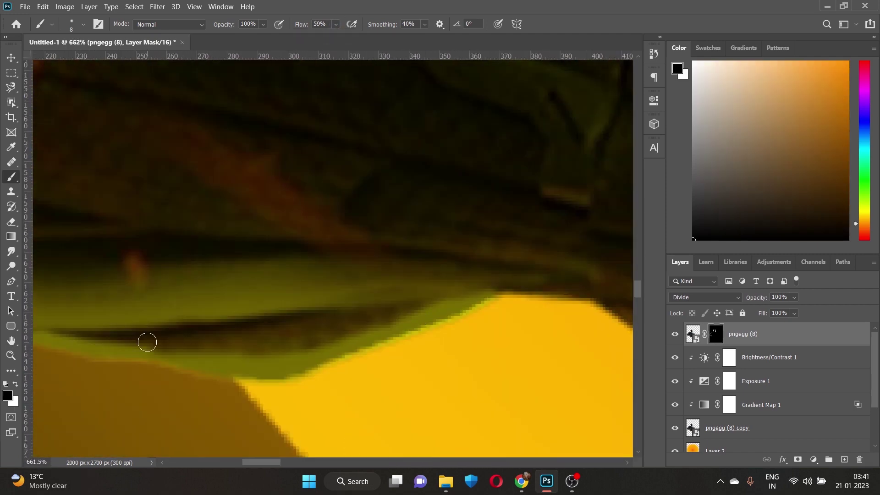
scroll(221, 351, down, 3)
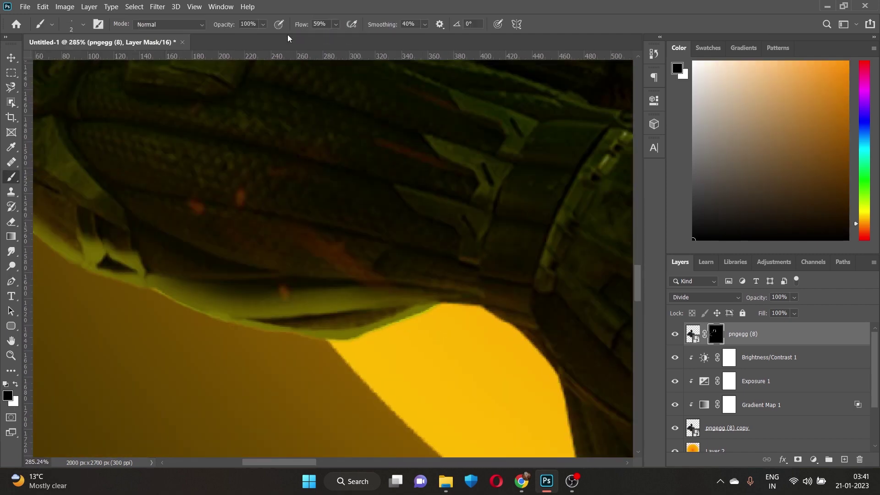
key(shift+9)
key(shift+1)
scroll(257, 396, up, 1)
key(x)
key(bracketleft)
key(bracketleft)
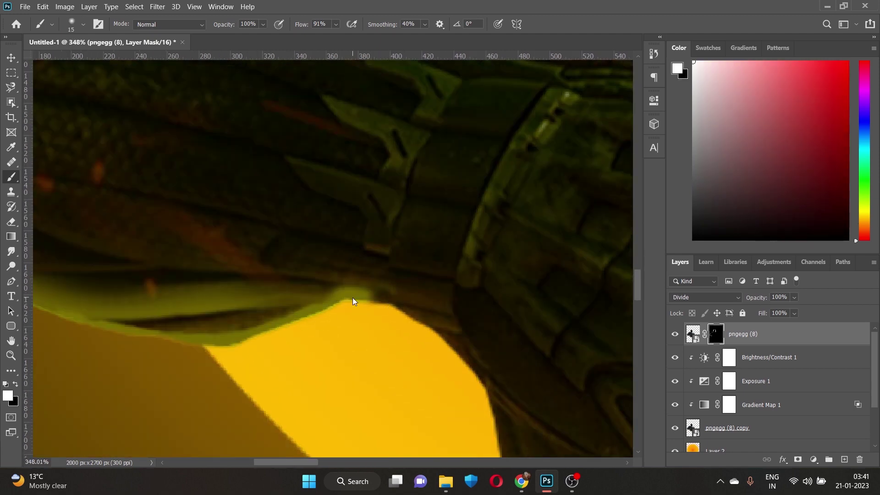
drag(350, 300, 490, 385)
Darken the green fringe on the right edge and add a short forearm highlight
key(x)
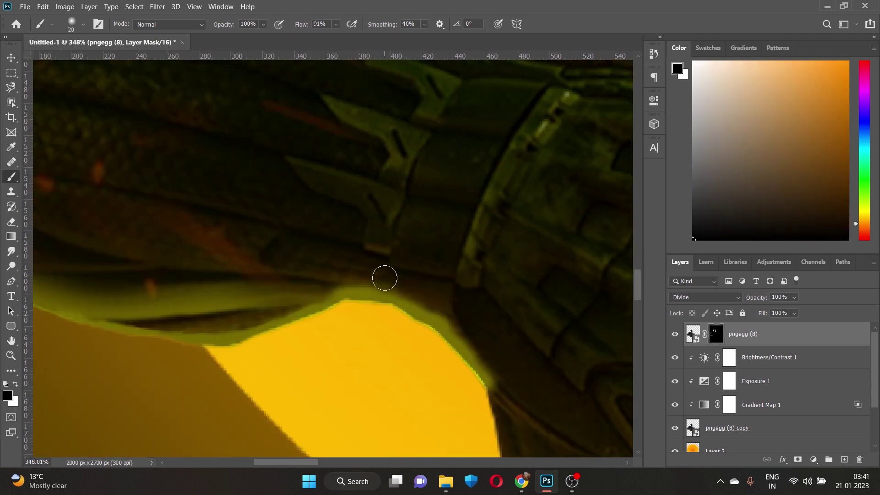
key(bracketleft)
key(bracketleft)
key(bracketleft)
drag(394, 305, 476, 371)
key(x)
mouse_move(393, 262)
mouse_down()
mouse_move(426, 269)
mouse_move(419, 256)
mouse_move(454, 240)
mouse_up()
Add a small highlight on the forearm, then zoom out to view the whole poster
key(x)
key(bracketright)
key(bracketright)
key(bracketright)
key(x)
key(bracketleft)
key(bracketleft)
key(bracketleft)
mouse_move(418, 167)
mouse_down()
mouse_move(419, 184)
mouse_move(475, 190)
mouse_move(456, 142)
mouse_move(462, 128)
mouse_up()
key(x)
key(bracketright)
key(bracketright)
key(bracketright)
key(ctrl+0)
scroll(443, 130, up, 5)
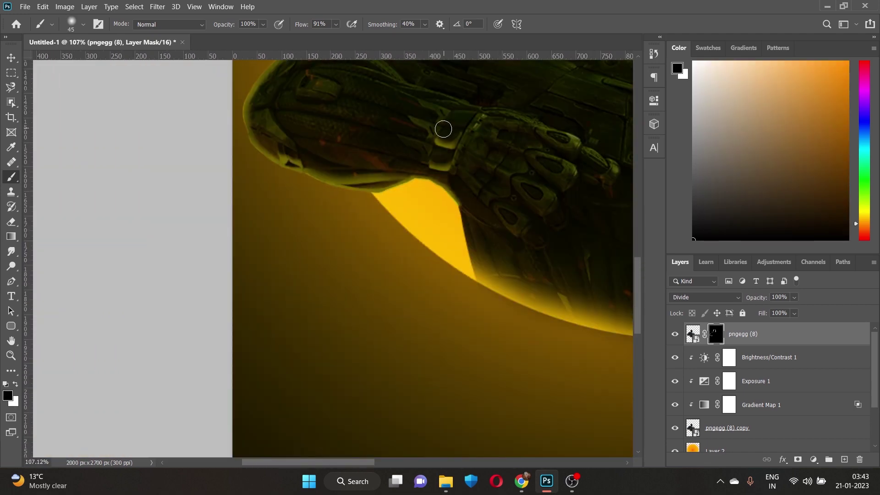
Paint a highlight stripe along the shoulder plate, then erase most of it in black
scroll(272, 280, up, 4)
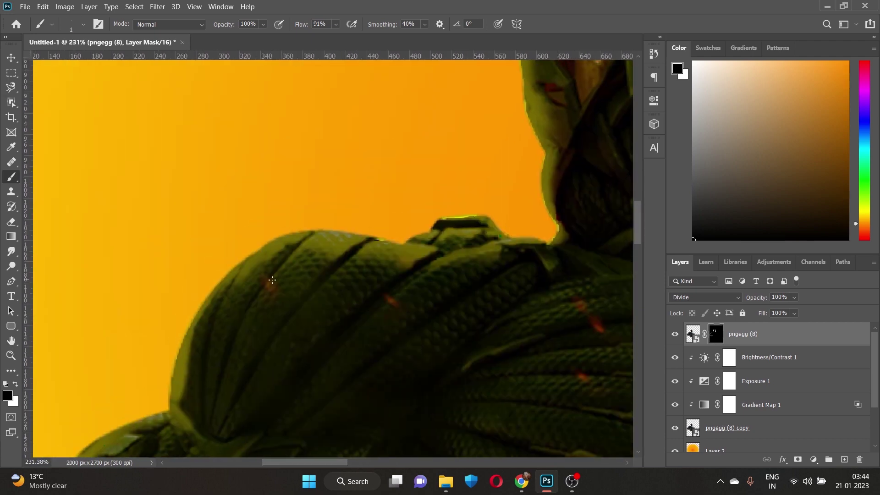
key(x)
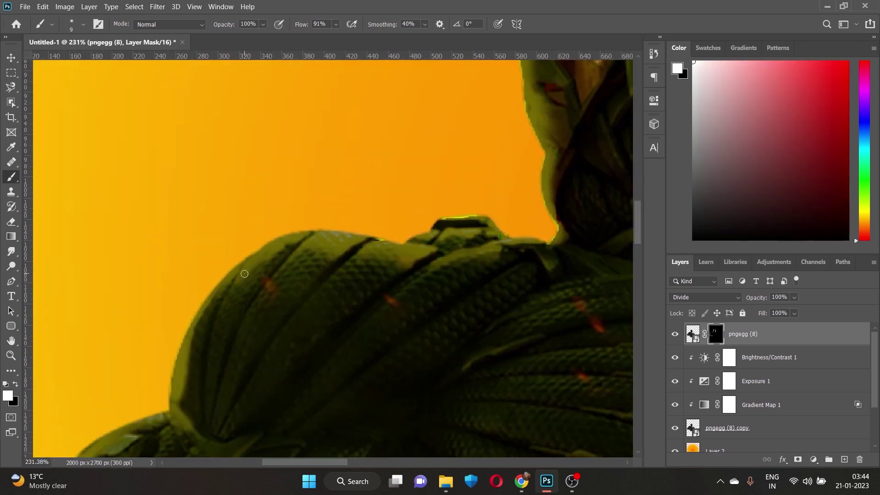
drag(244, 274, 206, 426)
key(ctrl+z)
key(bracketright)
key(bracketright)
drag(259, 271, 211, 432)
key(x)
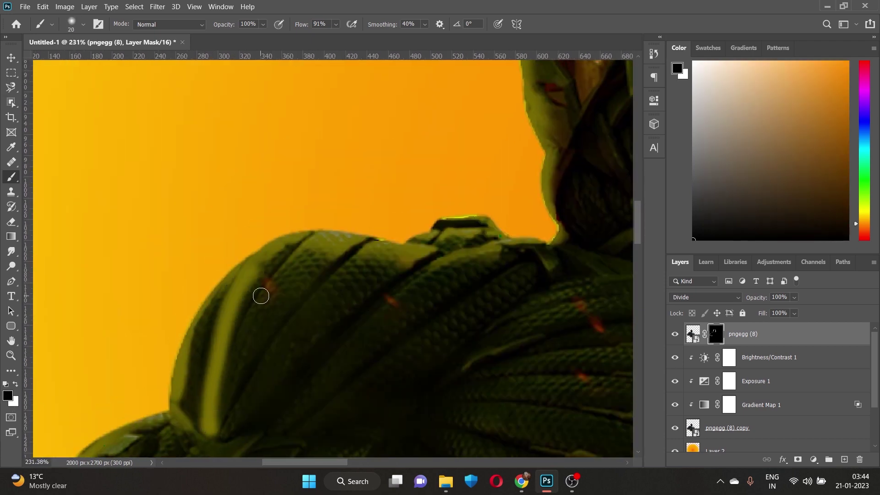
drag(261, 296, 231, 399)
Paint thin white highlights down the shoulder's left edge, undoing one unwanted stroke
key(x)
key(bracketleft)
key(bracketleft)
key(bracketleft)
drag(287, 257, 219, 408)
mouse_move(254, 257)
mouse_down()
mouse_move(212, 333)
mouse_move(198, 426)
mouse_up()
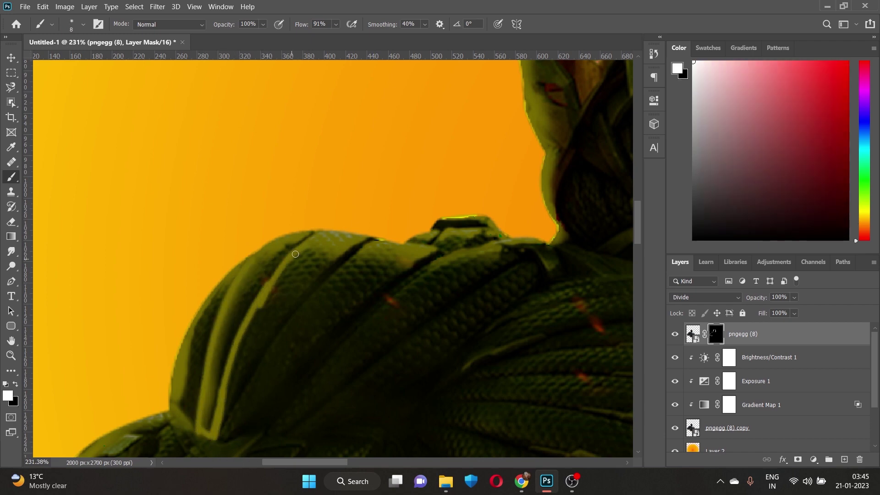
drag(252, 318, 224, 415)
key(ctrl+z)
drag(245, 339, 236, 355)
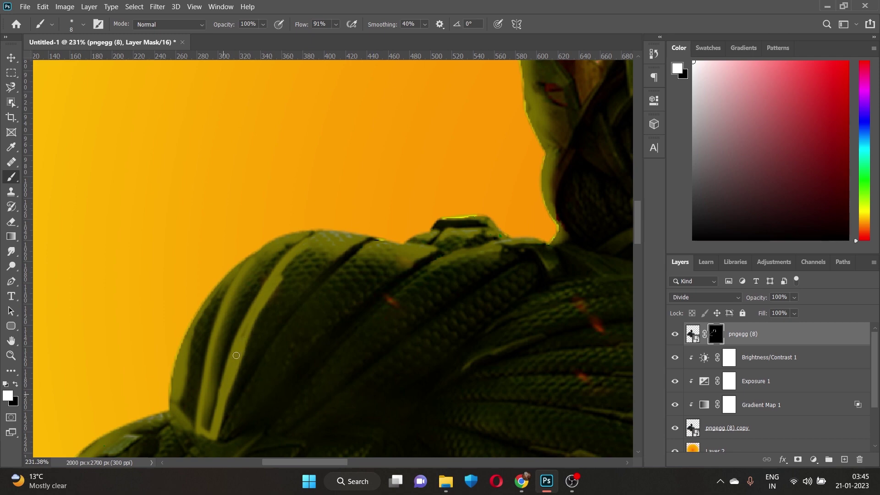
Darken the shoulder highlights and the area around the strap, then brighten a patch near the strap
scroll(287, 260, down, 3)
scroll(277, 321, up, 1)
key(x)
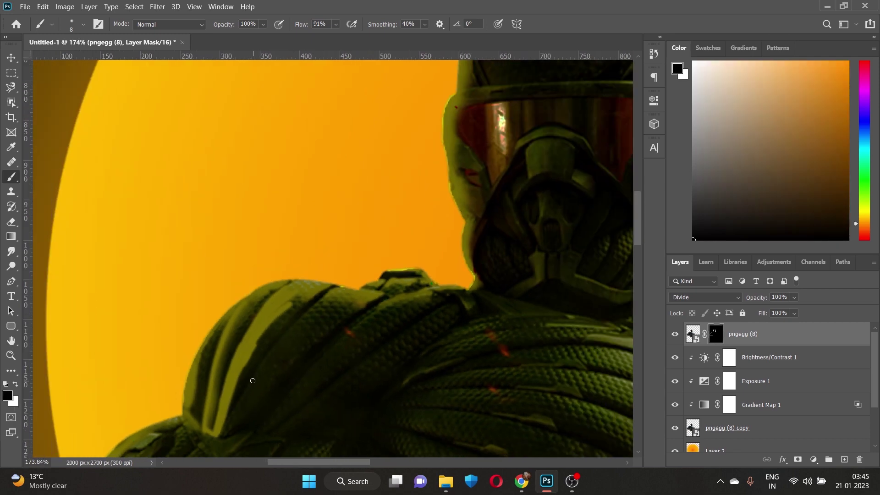
key(bracketright)
key(bracketright)
key(bracketright)
mouse_move(277, 350)
mouse_down()
mouse_move(243, 423)
mouse_move(277, 353)
mouse_up()
scroll(277, 354, up, 4)
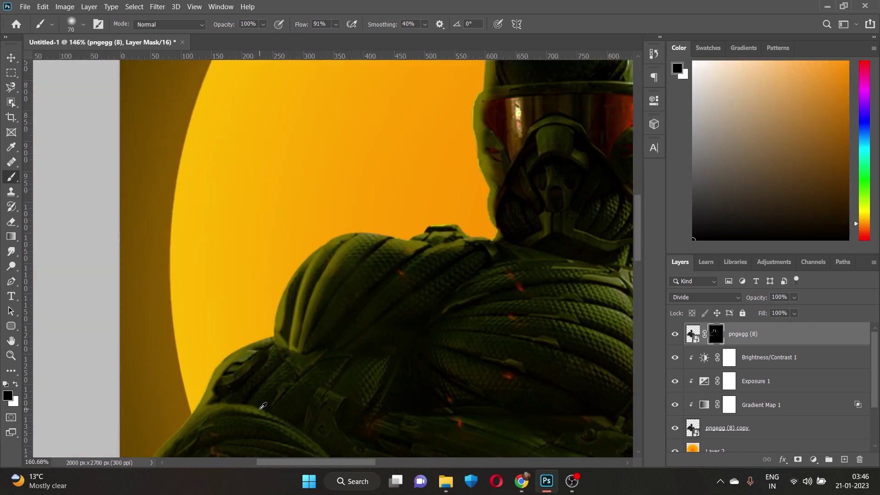
key(bracketleft)
drag(327, 285, 333, 335)
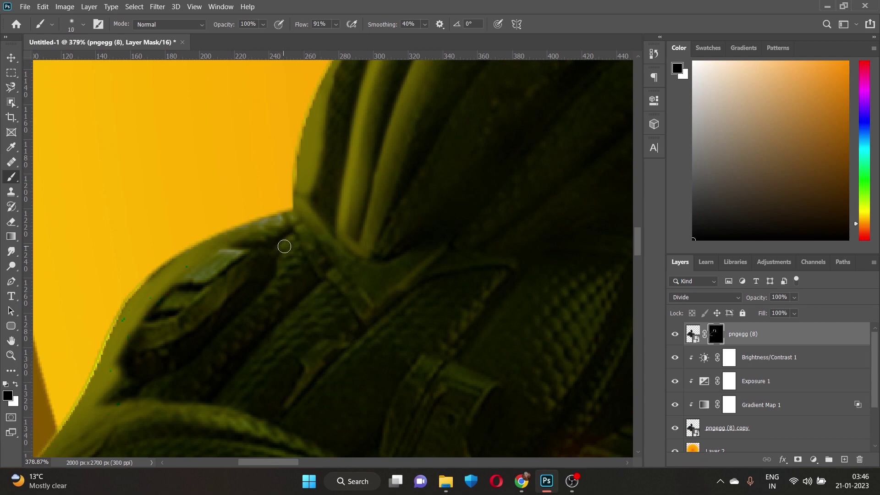
key(x)
mouse_move(284, 246)
mouse_down()
mouse_move(290, 275)
mouse_move(295, 262)
mouse_move(233, 321)
mouse_up()
Paint a curved strap-edge highlight, then paint out the diagonal highlight in black
key(bracketright)
key(bracketright)
key(x)
key(x)
key(bracketleft)
key(bracketleft)
key(bracketleft)
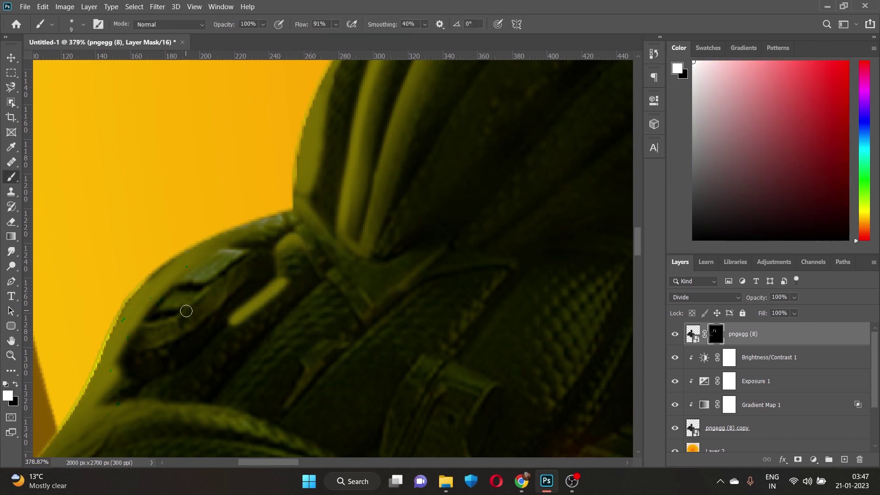
key(ctrl+z)
key(bracketleft)
key(bracketleft)
drag(277, 279, 148, 393)
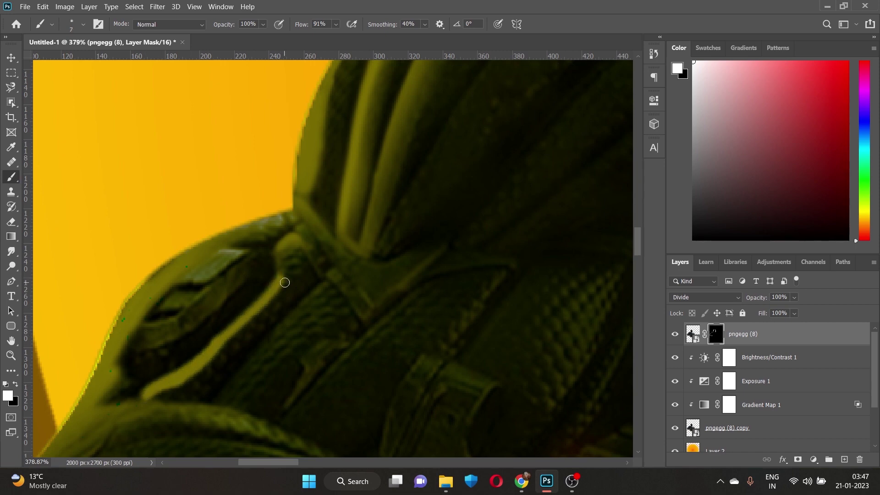
drag(285, 282, 158, 395)
key(x)
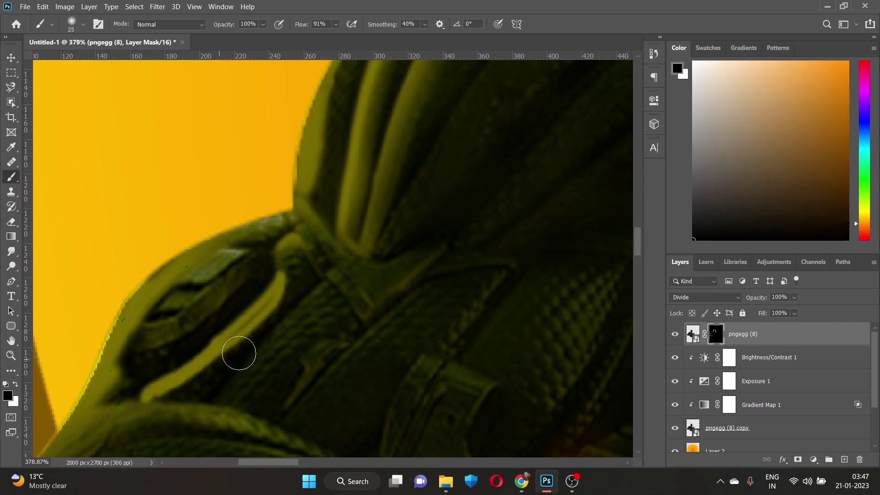
drag(272, 298, 268, 343)
mouse_move(282, 276)
mouse_down()
mouse_move(241, 348)
mouse_move(176, 388)
mouse_up()
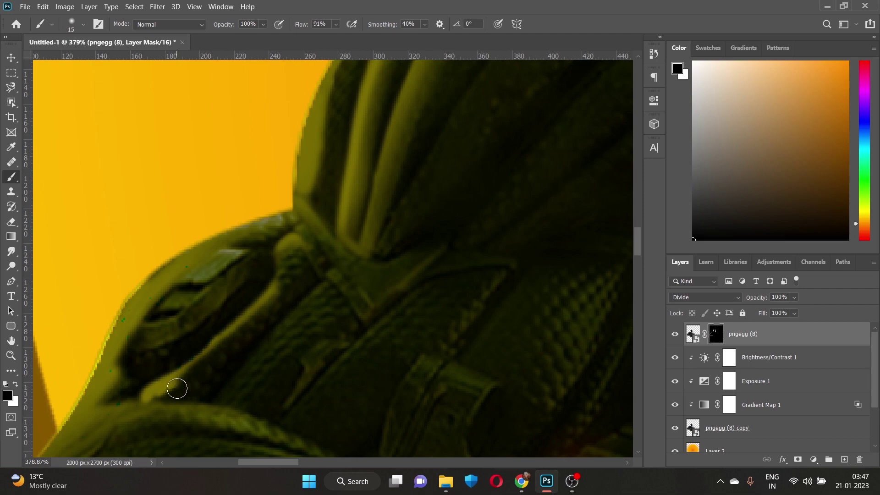
Paint a thin white rim light along the arm's lower edge, redoing the first stroke
scroll(150, 399, down, 5)
scroll(244, 288, up, 5)
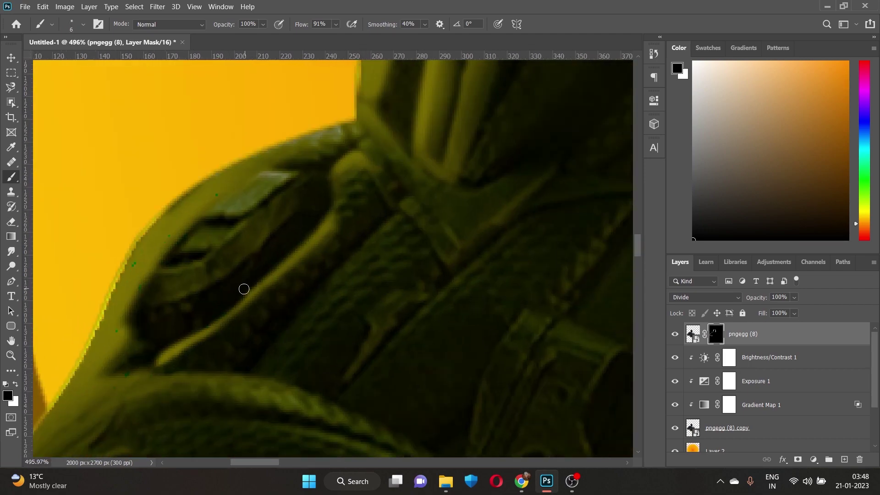
scroll(238, 320, down, 6)
scroll(235, 366, up, 3)
scroll(235, 367, up, 4)
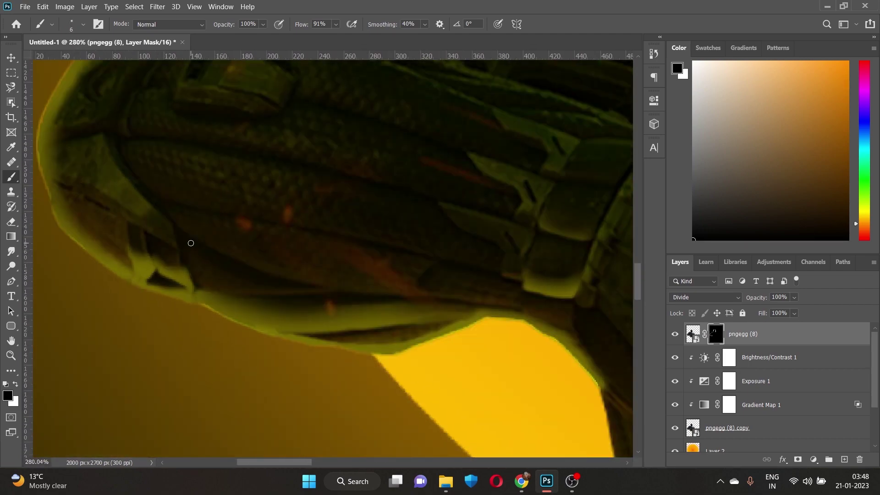
key(bracketright)
key(bracketright)
key(bracketright)
key(x)
mouse_move(181, 219)
mouse_down()
mouse_move(275, 262)
mouse_move(518, 301)
mouse_up()
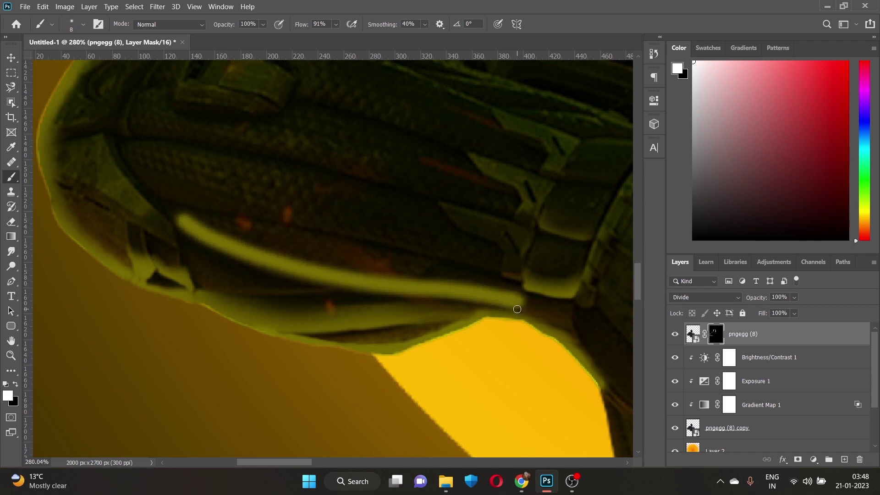
key(ctrl+z)
mouse_move(175, 216)
mouse_down()
mouse_move(238, 252)
mouse_move(531, 313)
mouse_up()
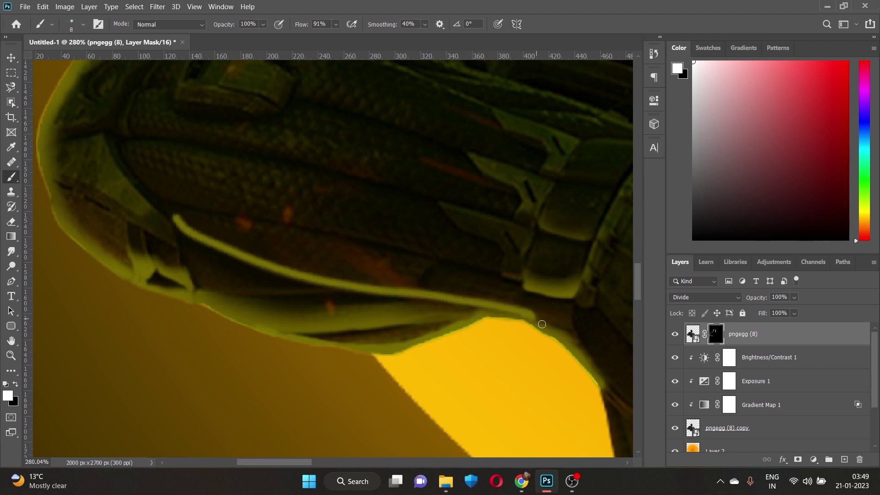
mouse_move(180, 220)
mouse_down()
mouse_move(370, 286)
mouse_move(314, 273)
mouse_up()
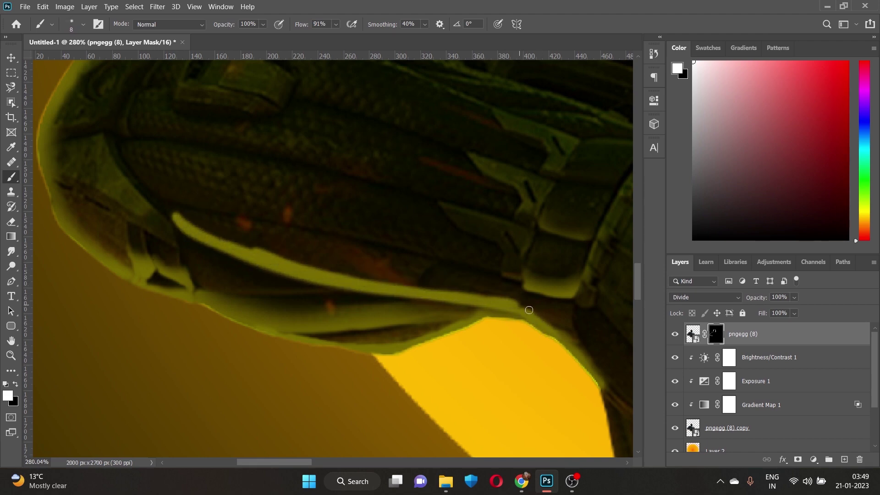
Preview the mask overlay, paint out the inner arm highlight in black, and zoom out
key(bracketright)
key(bracketright)
key(bracketright)
key(backslash)
key(backslash)
key(x)
mouse_move(178, 211)
mouse_down()
mouse_move(187, 239)
mouse_move(230, 206)
mouse_move(326, 231)
mouse_move(426, 213)
mouse_up()
key(bracketright)
key(bracketright)
key(bracketright)
key(bracketleft)
key(bracketleft)
key(bracketleft)
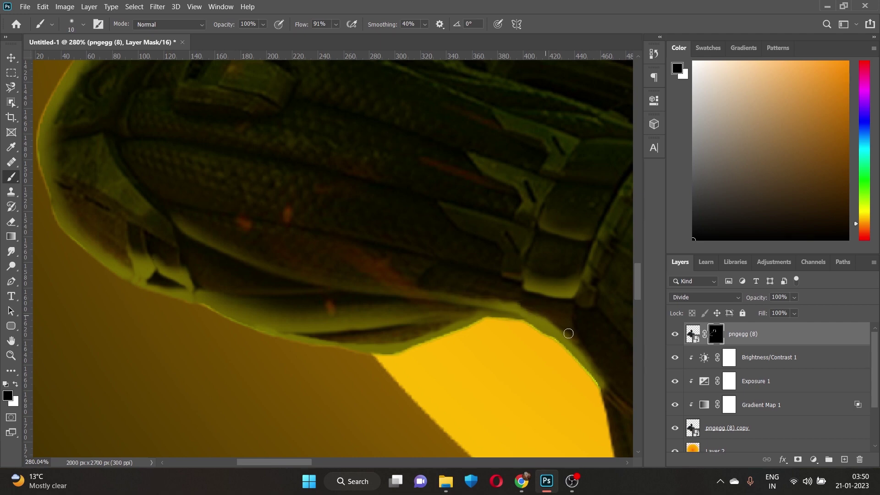
key(z)
mouse_move(589, 347)
mouse_down()
mouse_move(292, 320)
mouse_move(348, 325)
mouse_up()
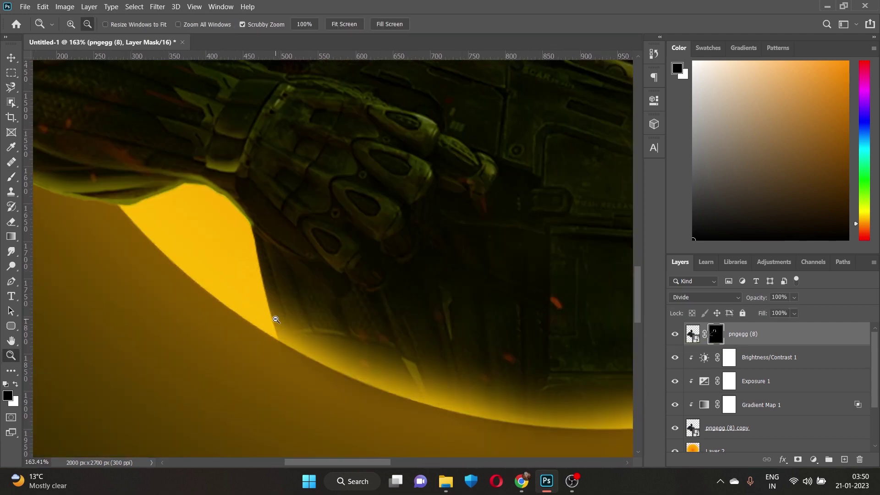
Paint a white rim light on the mask along the glove's edge with an enlarged brush
key(b)
key(x)
drag(254, 224, 260, 270)
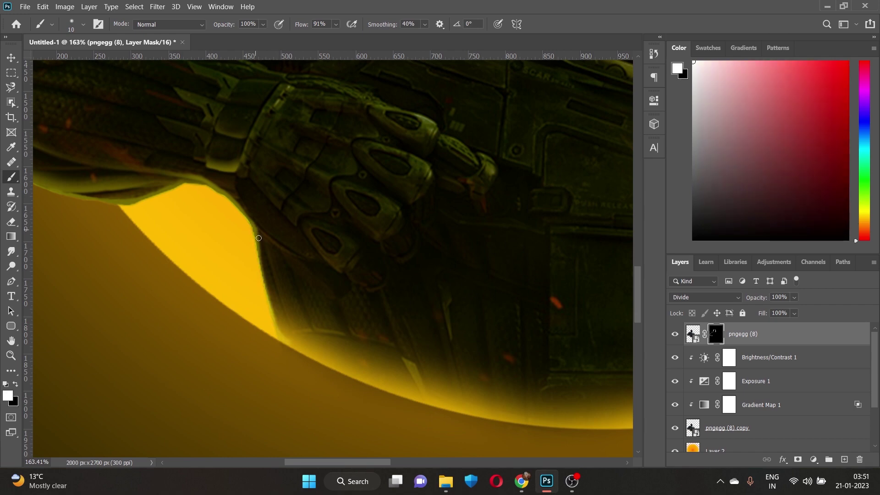
mouse_move(259, 237)
mouse_down()
mouse_move(280, 335)
mouse_move(269, 242)
mouse_up()
key(ctrl+z)
key(bracketright)
key(bracketright)
key(bracketright)
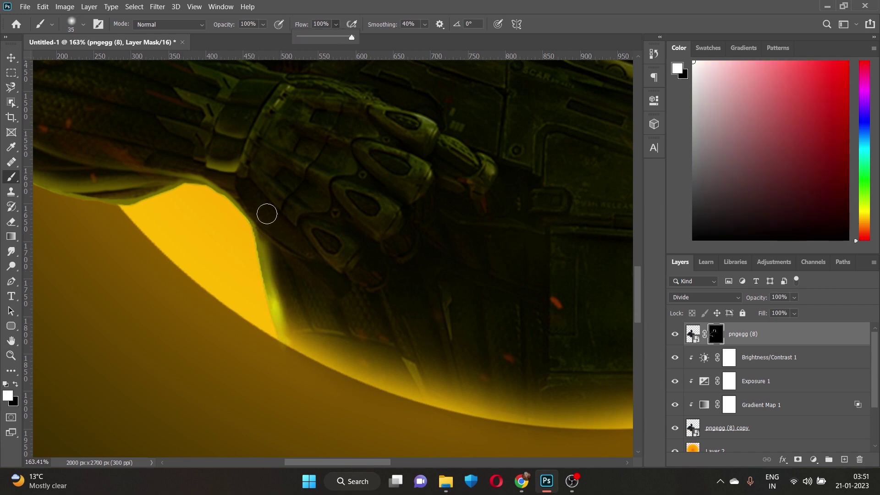
mouse_move(355, 268)
mouse_down()
mouse_move(253, 208)
mouse_move(356, 244)
mouse_move(334, 244)
mouse_move(284, 203)
mouse_up()
Switch to a hard-edged brush and paint a white highlight along the lower claw
key(Return)
key(x)
key(bracketright)
key(bracketright)
key(bracketright)
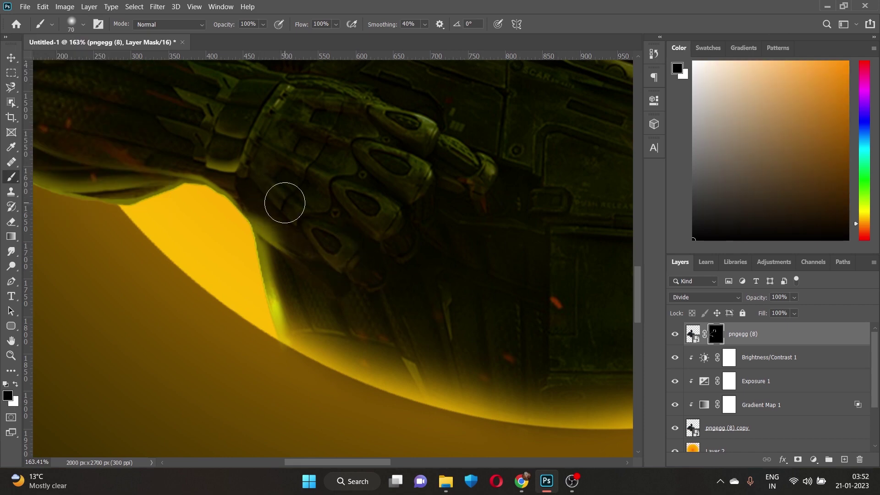
click(83, 24)
double_click(70, 70)
key(x)
drag(280, 239, 348, 287)
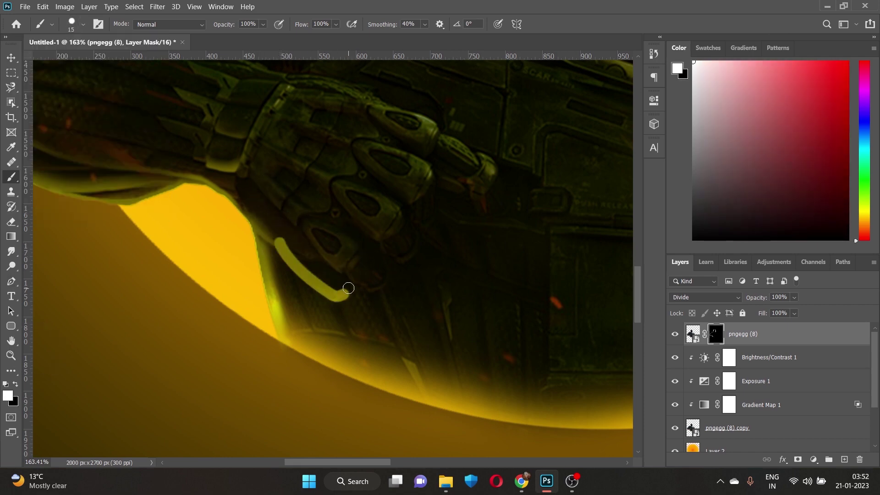
With a soft brush, paint black over part of the claw highlight
click(82, 24)
double_click(34, 88)
key(x)
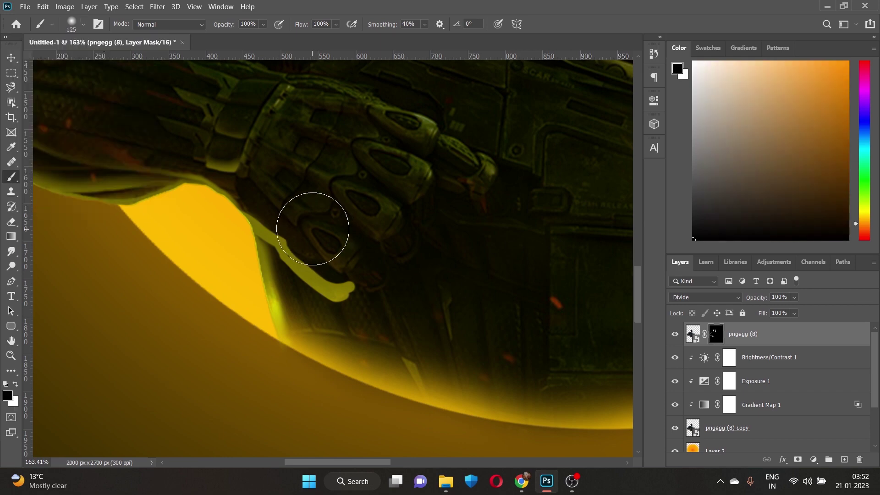
mouse_move(304, 223)
mouse_down()
mouse_move(289, 230)
mouse_move(351, 296)
mouse_up()
key(bracketleft)
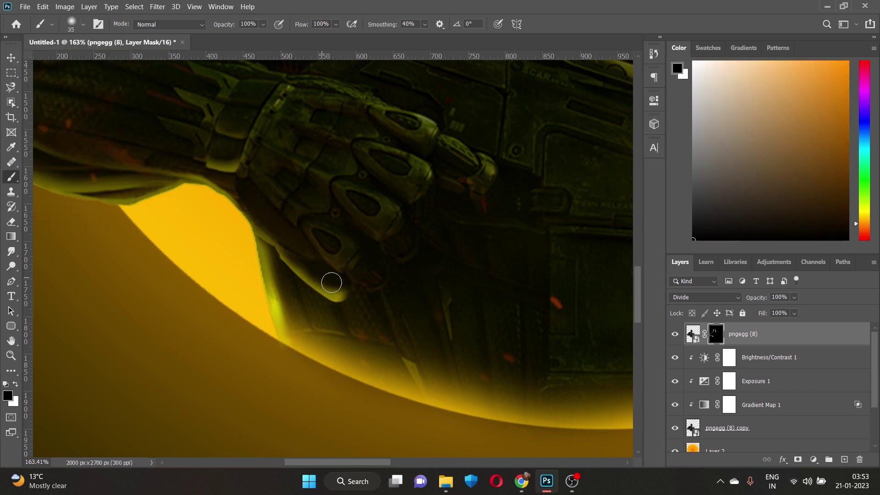
scroll(284, 284, down, 5)
scroll(314, 384, up, 8)
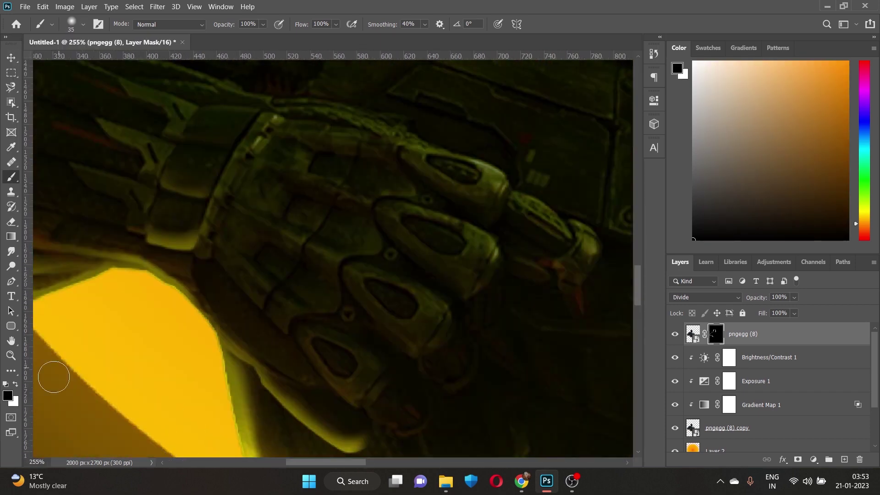
Add fine white highlights along the lower and upper claw edges with a smaller brush
key(x)
key(bracketleft)
key(bracketleft)
key(bracketleft)
drag(301, 339, 307, 344)
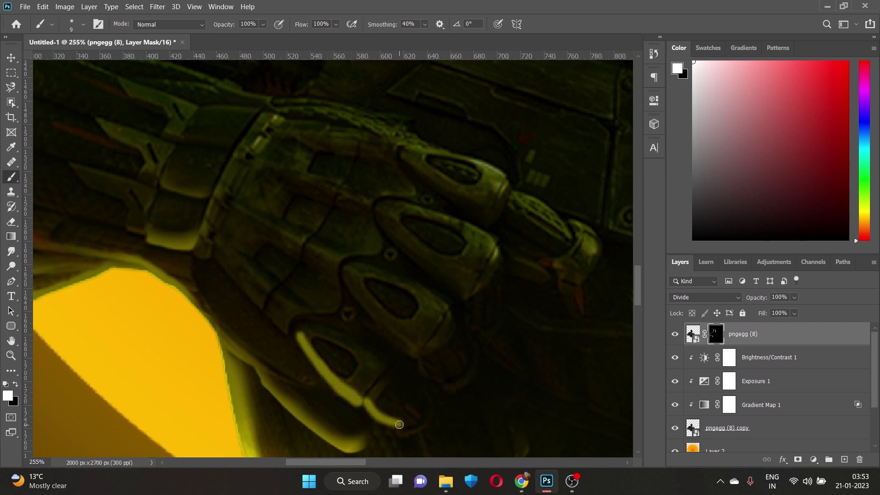
mouse_move(212, 252)
mouse_down()
mouse_move(264, 305)
mouse_move(215, 244)
mouse_move(314, 310)
mouse_move(266, 280)
mouse_up()
Paint black with a larger brush to darken the overly bright claw edge
key(bracketright)
key(bracketright)
key(bracketright)
key(x)
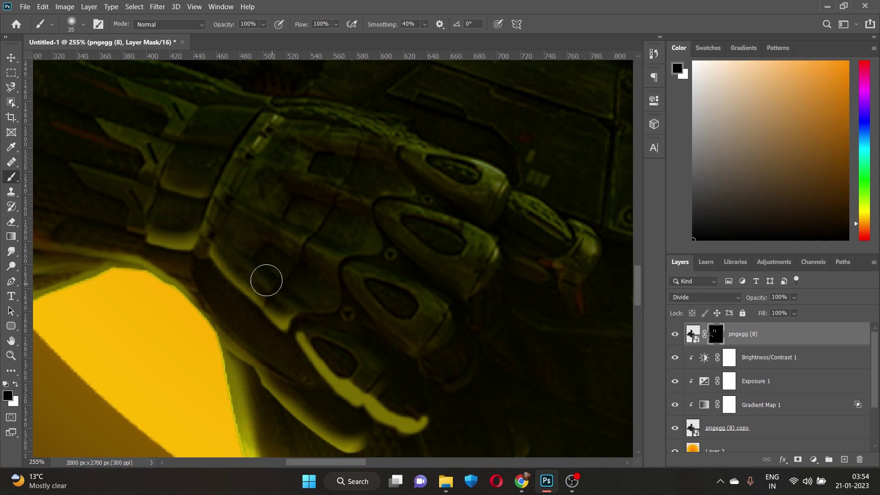
key(bracketright)
mouse_move(314, 330)
mouse_down()
mouse_move(369, 385)
mouse_move(422, 411)
mouse_up()
key(bracketright)
Paint a fine white highlight along the claw with a smaller brush
scroll(427, 430, down, 10)
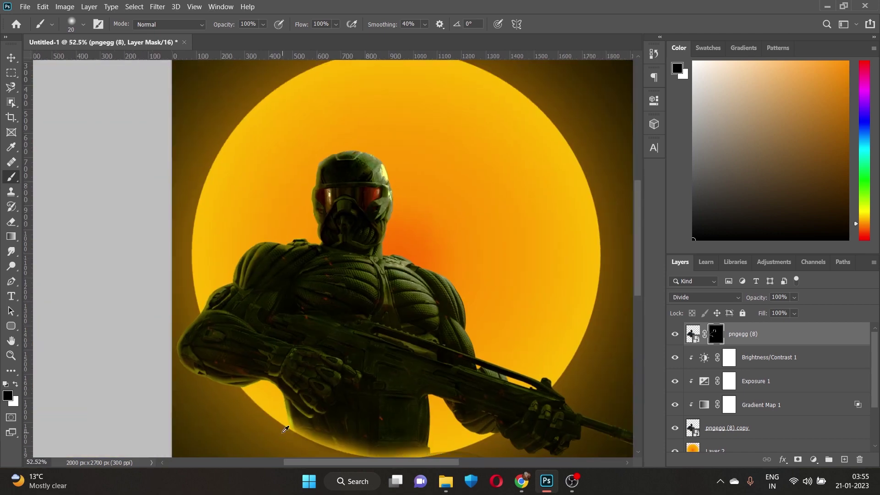
scroll(252, 289, up, 10)
key(bracketleft)
key(bracketleft)
key(bracketleft)
key(x)
mouse_move(251, 288)
mouse_down()
mouse_move(326, 311)
mouse_move(284, 291)
mouse_move(367, 329)
mouse_move(215, 233)
mouse_up()
Set brush flow to 43% and paint black to tone down the bright claw edges
key(bracketright)
key(x)
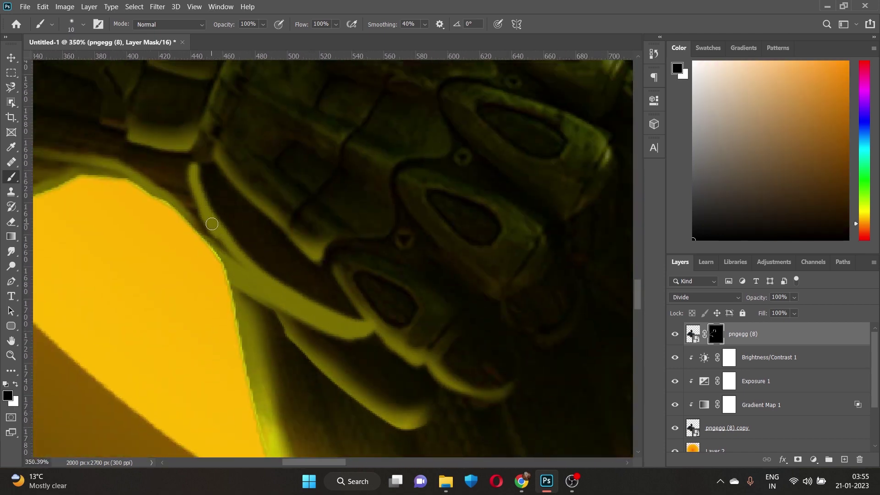
key(shift+4)
key(shift+3)
mouse_move(201, 168)
mouse_down()
mouse_move(233, 178)
mouse_move(246, 253)
mouse_move(346, 315)
mouse_move(265, 234)
mouse_up()
scroll(265, 234, down, 3)
scroll(265, 234, up, 5)
mouse_move(243, 136)
mouse_down()
mouse_move(269, 215)
mouse_move(298, 257)
mouse_up()
Paint a white rim light along the soldier's right shoulder edge
scroll(298, 258, down, 5)
scroll(399, 283, down, 3)
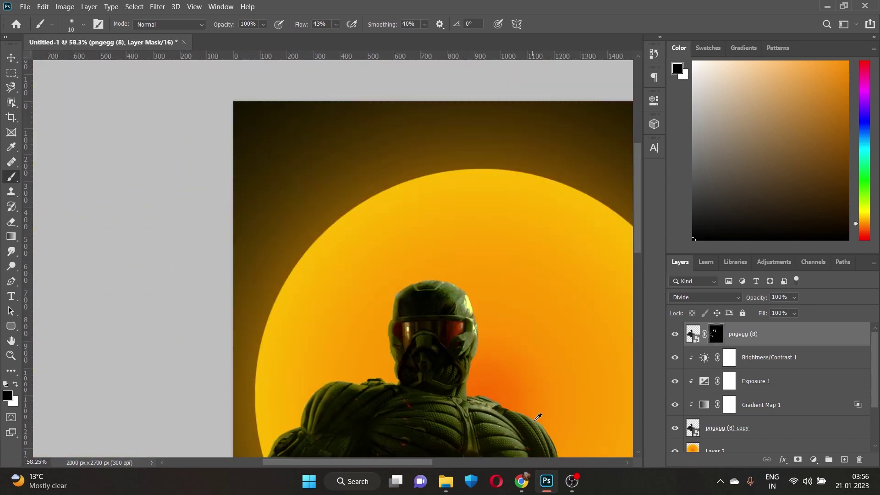
scroll(399, 283, down, 2)
scroll(399, 283, up, 5)
key(x)
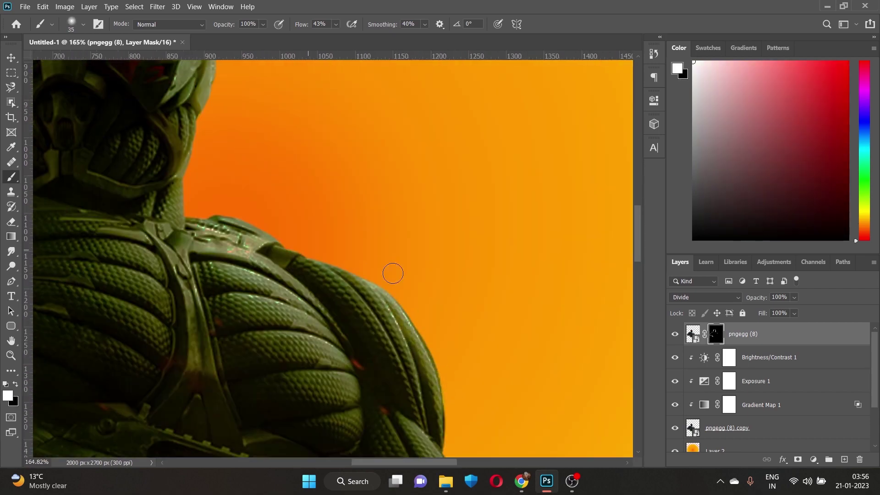
scroll(181, 226, down, 2)
scroll(360, 244, up, 3)
scroll(295, 308, up, 1)
drag(316, 393, 260, 228)
Trim the shoulder rim light and darken the band inside the shoulder fold with black
scroll(261, 228, down, 3)
scroll(250, 274, up, 3)
key(bracketleft)
key(bracketleft)
key(bracketleft)
key(x)
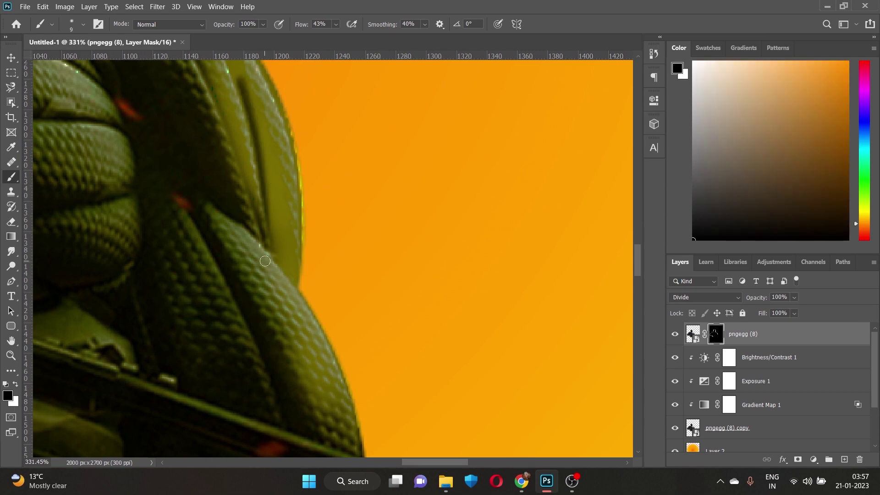
scroll(257, 188, up, 2)
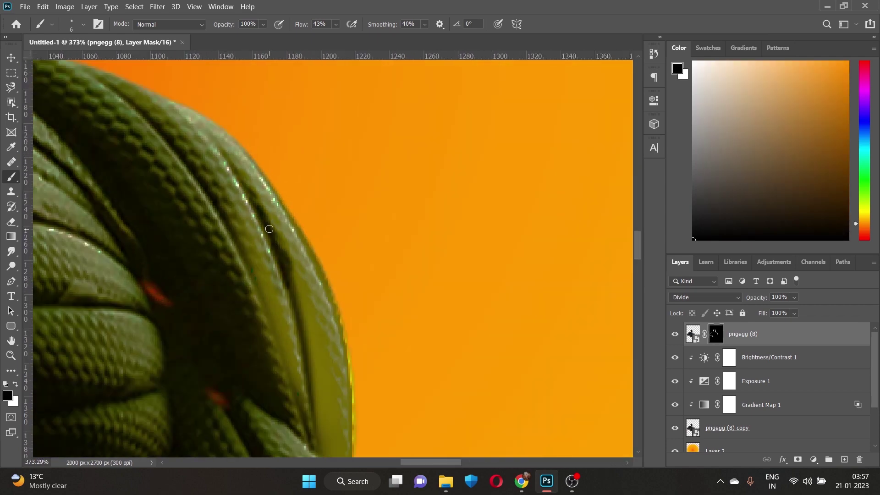
key(bracketleft)
key(bracketleft)
key(bracketleft)
mouse_move(308, 184)
mouse_down()
mouse_move(363, 321)
mouse_move(372, 396)
mouse_up()
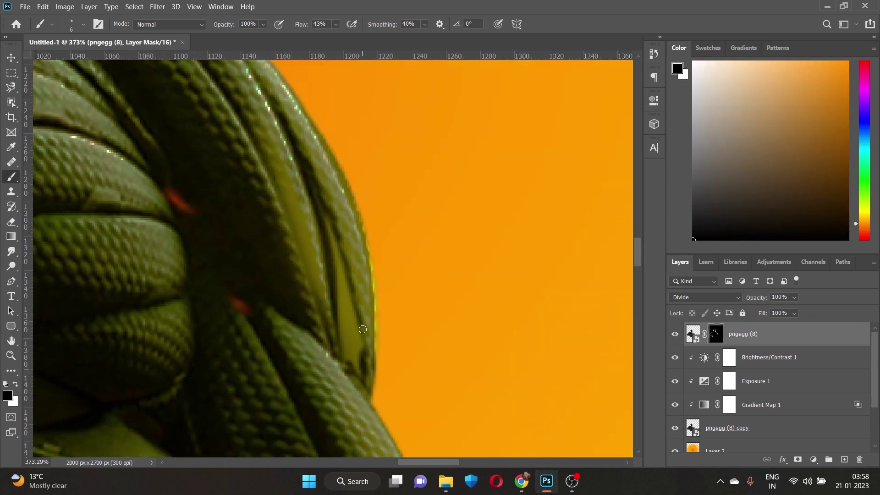
mouse_move(362, 329)
mouse_down()
mouse_move(339, 257)
mouse_move(352, 365)
mouse_up()
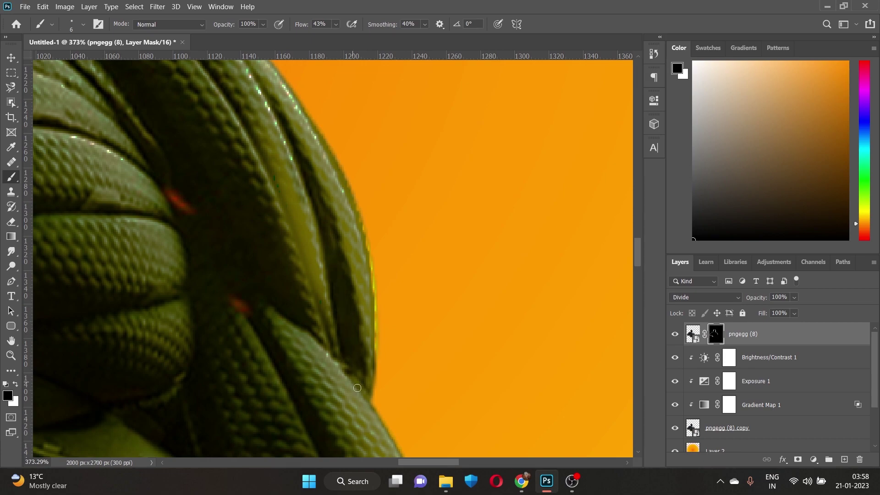
key(ctrl+0)
alt+scroll(372, 364, up, 10)
scroll(255, 268, down, 5)
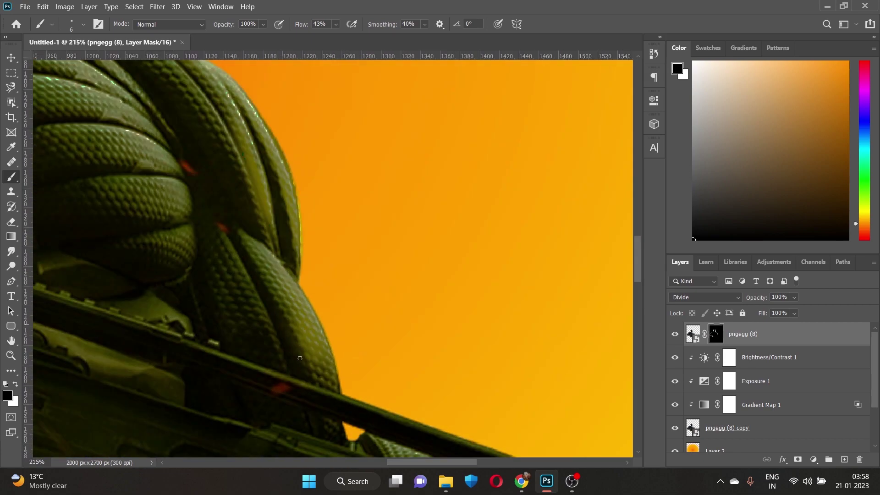
key(ctrl+0)
Paint a white highlight along the rifle barrel's upper edge
scroll(286, 323, up, 5)
key(x)
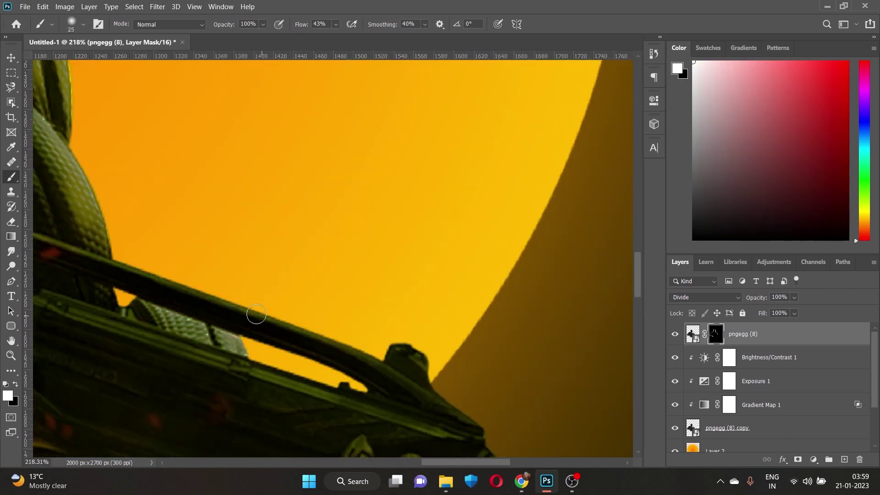
drag(138, 274, 382, 360)
drag(139, 261, 307, 284)
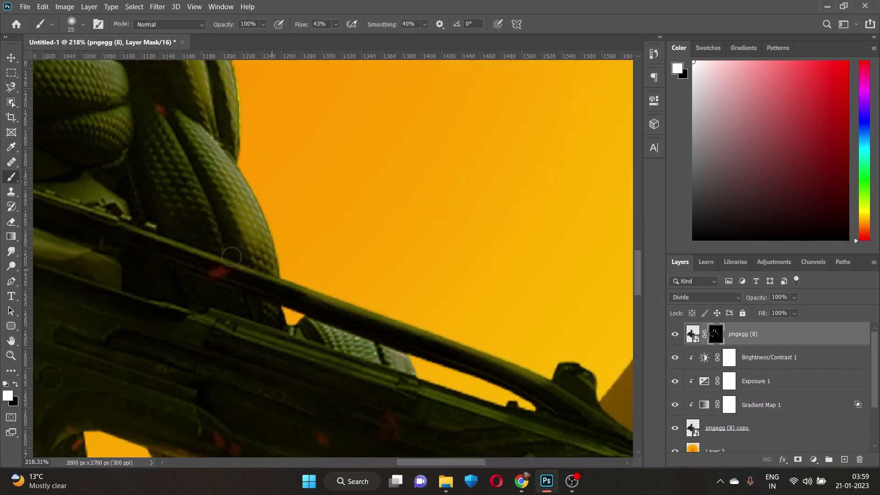
Paint black with a smaller brush to darken part of the upper barrel highlight
key(x)
key(bracketleft)
drag(229, 251, 333, 279)
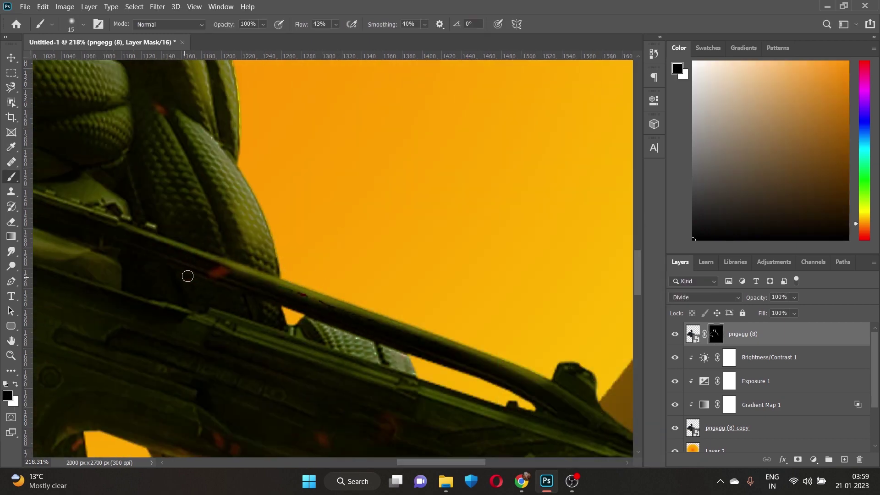
drag(454, 363, 181, 291)
Extend the white rim light along the barrel's underside out to the muzzle
key(x)
key(bracketright)
key(bracketright)
drag(424, 383, 416, 285)
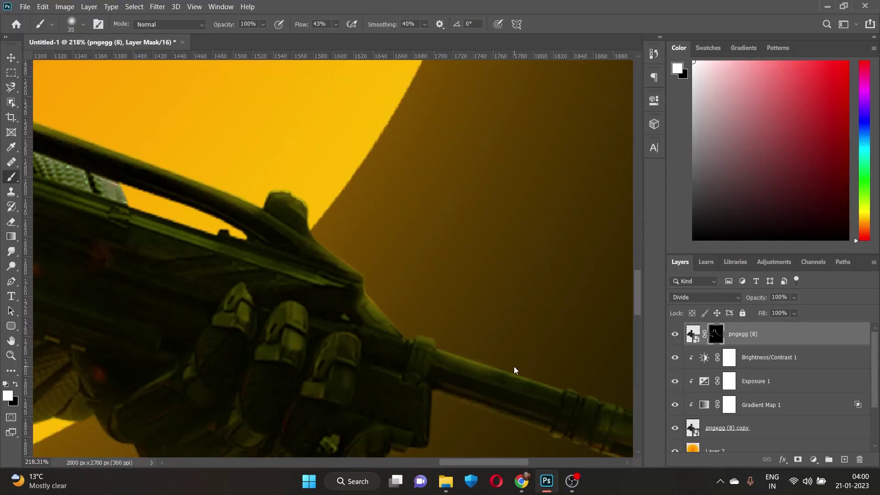
mouse_move(560, 377)
mouse_down()
mouse_move(404, 257)
mouse_move(405, 274)
mouse_up()
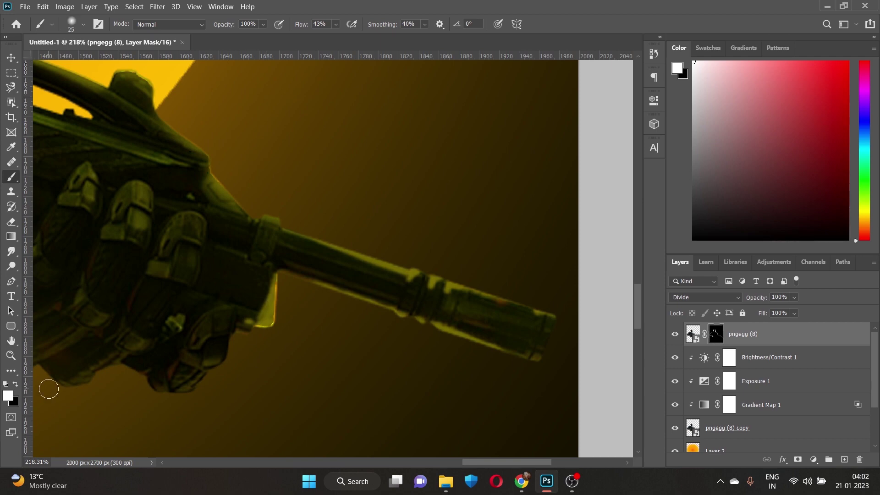
key(x)
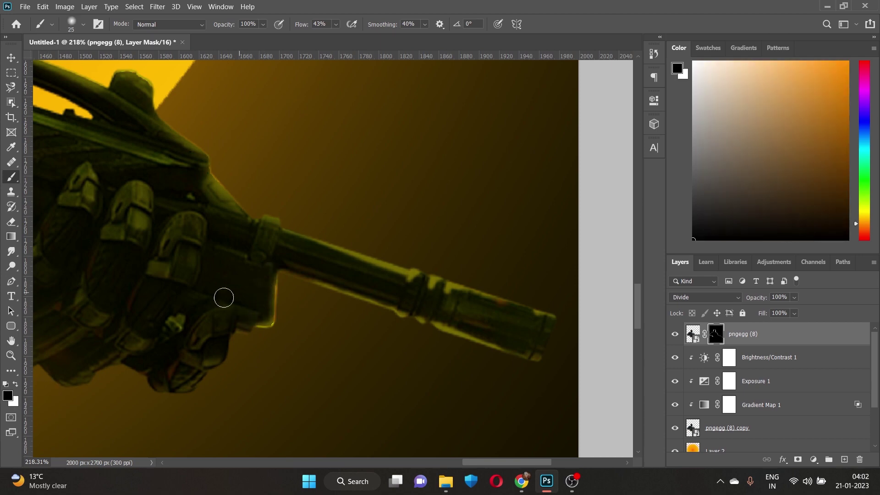
key(ctrl+0)
scroll(366, 341, up, 10)
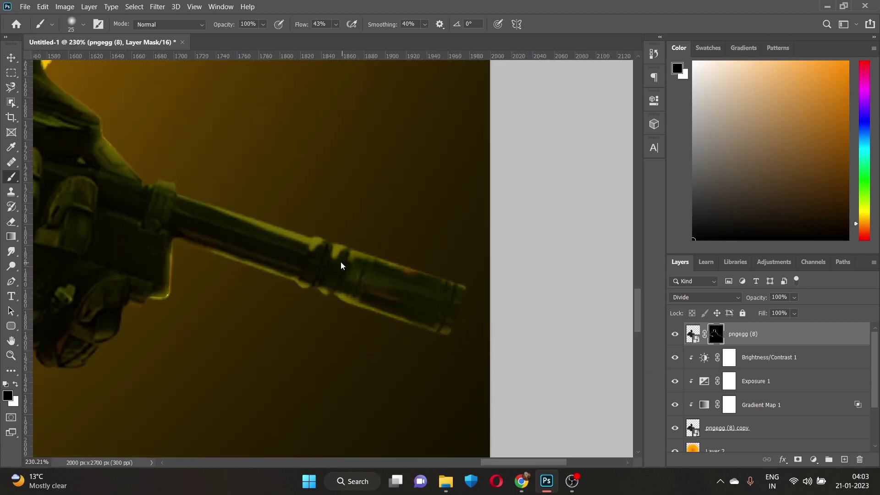
key(ctrl+0)
Paint white rim highlights down the gun's edges and trim the excess in black, checking the mask overlay
scroll(428, 335, up, 5)
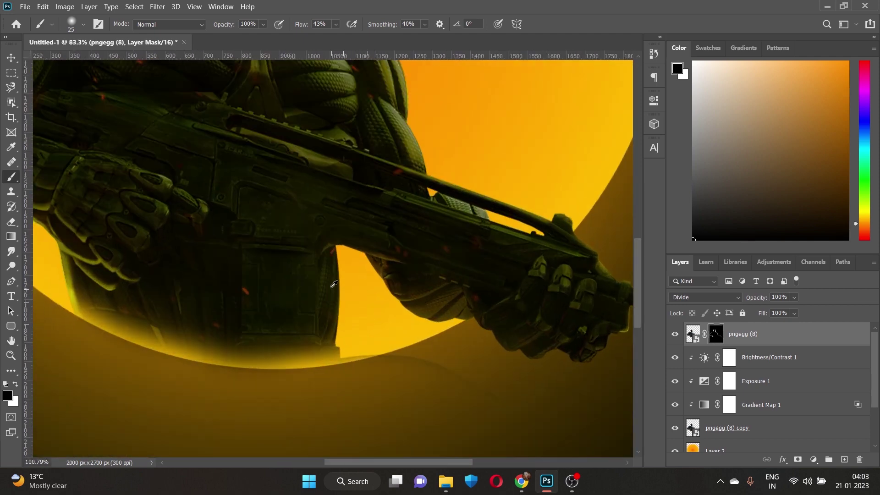
scroll(427, 335, up, 5)
key(x)
key([)
key([)
key([)
mouse_move(318, 137)
mouse_down()
mouse_move(335, 280)
mouse_move(316, 453)
mouse_up()
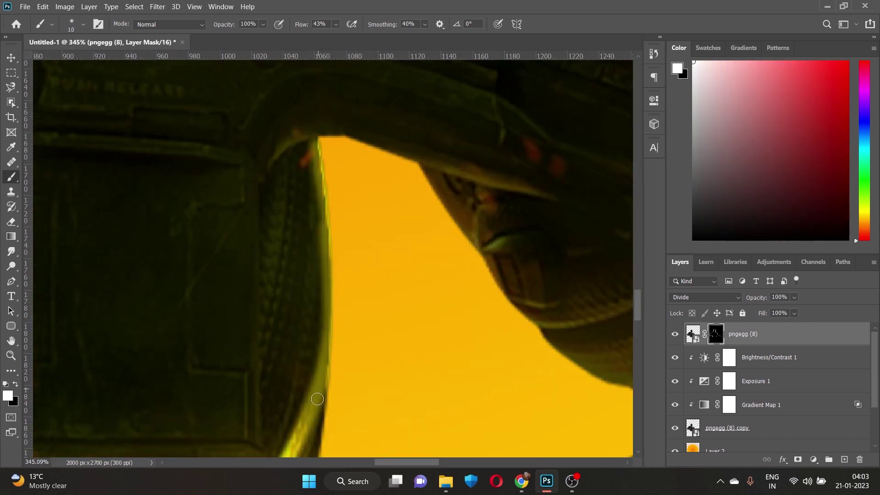
key([)
key([)
drag(308, 137, 291, 287)
key(x)
key(bracketright)
key(bracketright)
key(bracketright)
drag(285, 153, 284, 454)
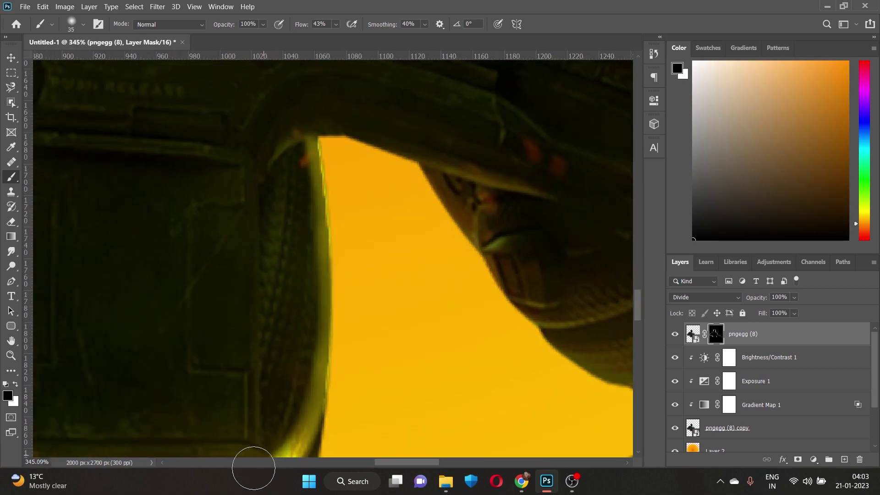
key(backslash)
key(backslash)
drag(315, 259, 294, 231)
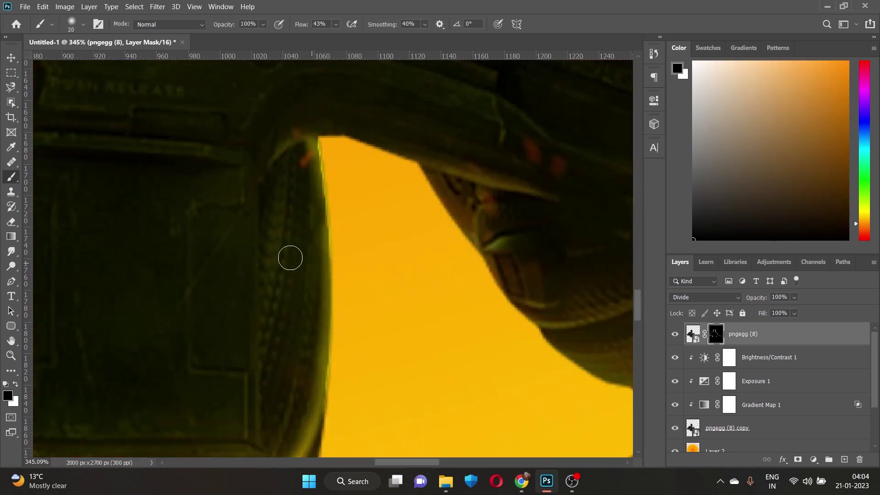
Add a thin white highlight along the gun's right edge with a smaller brush
scroll(288, 257, down, 5)
scroll(356, 304, up, 8)
key(x)
key(bracketleft)
key(bracketleft)
key(bracketleft)
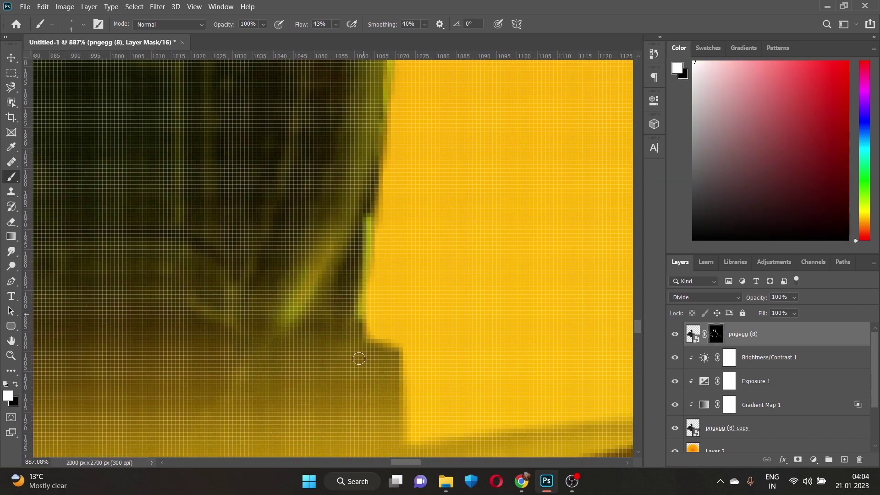
mouse_move(380, 119)
mouse_down()
mouse_move(407, 408)
mouse_move(378, 367)
mouse_up()
key(x)
key(bracketright)
key(bracketright)
key(bracketright)
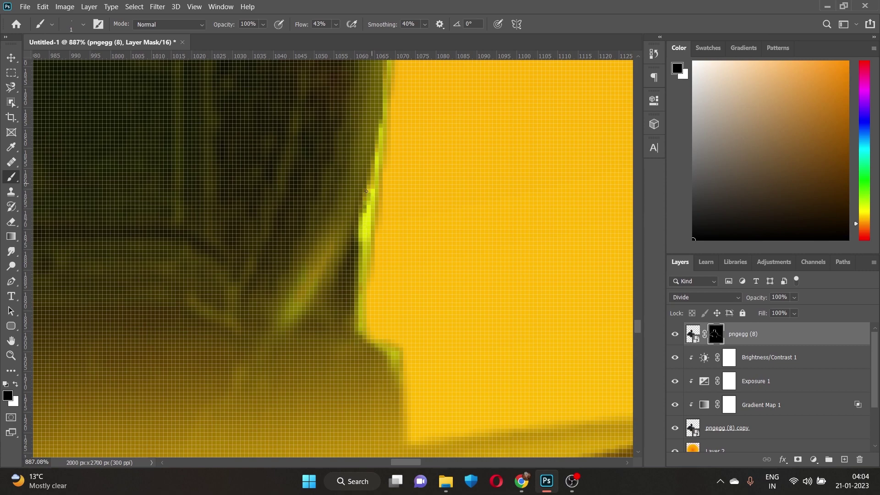
scroll(361, 214, down, 5)
scroll(403, 255, down, 3)
scroll(401, 307, up, 3)
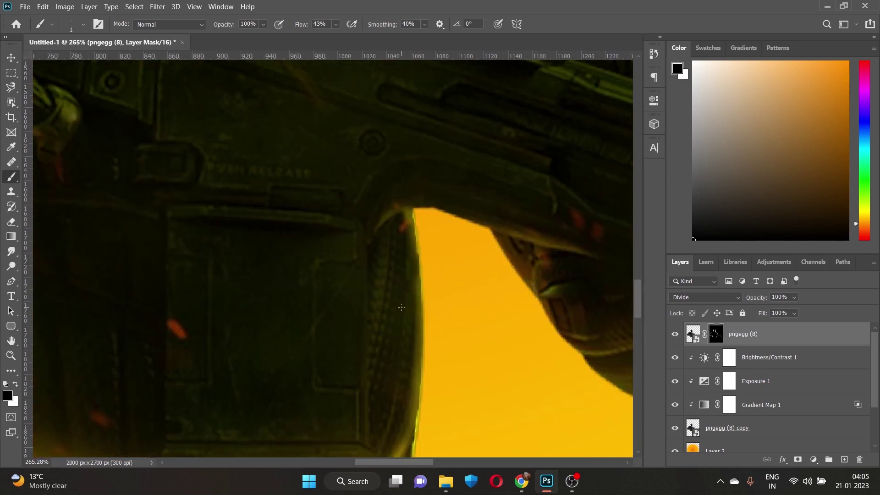
Paint a highlight on the magazine edge and raise brush flow to 70%
key(x)
key(bracketright)
drag(389, 228, 378, 272)
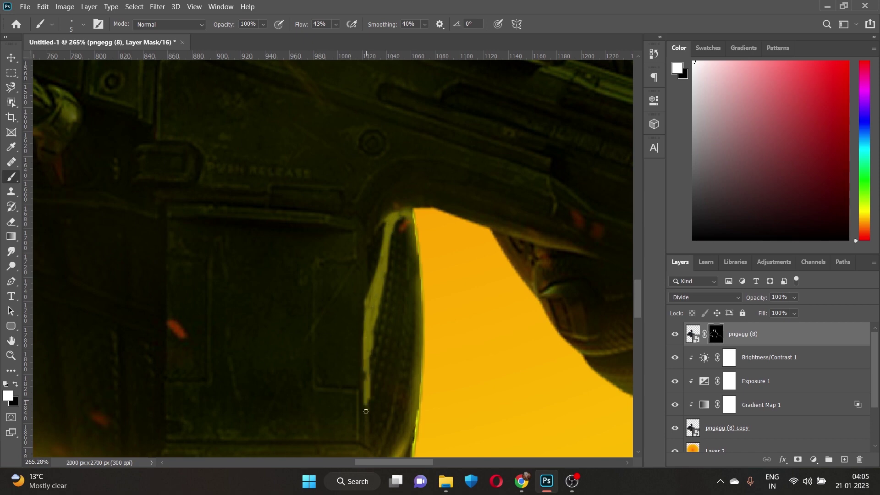
key(x)
key(bracketright)
key(bracketright)
key(bracketright)
key(shift+7)
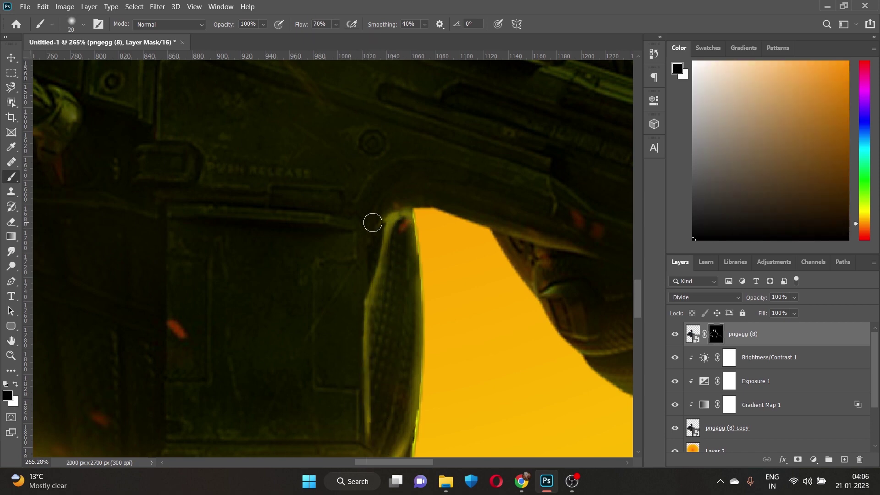
drag(373, 223, 285, 270)
Paint white highlights along the magazine's left side, lower-left corner and bottom edge
key(bracketleft)
key(bracketleft)
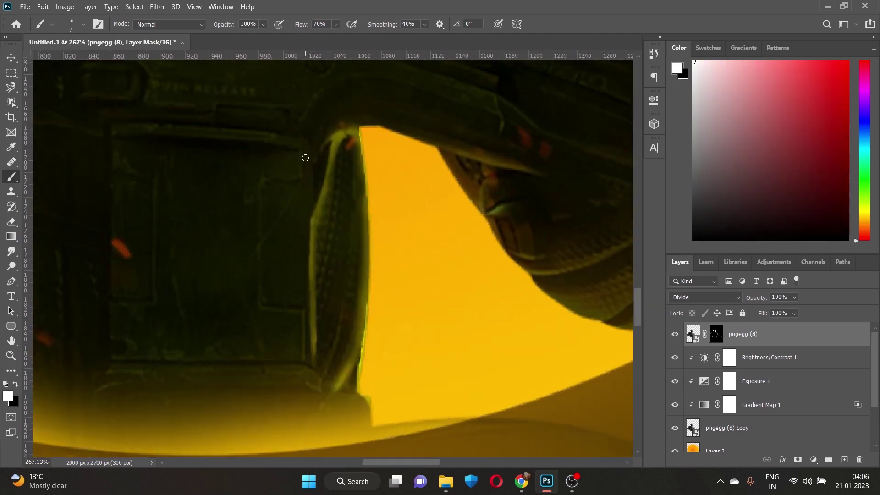
drag(303, 146, 313, 231)
drag(307, 163, 310, 364)
drag(131, 358, 309, 362)
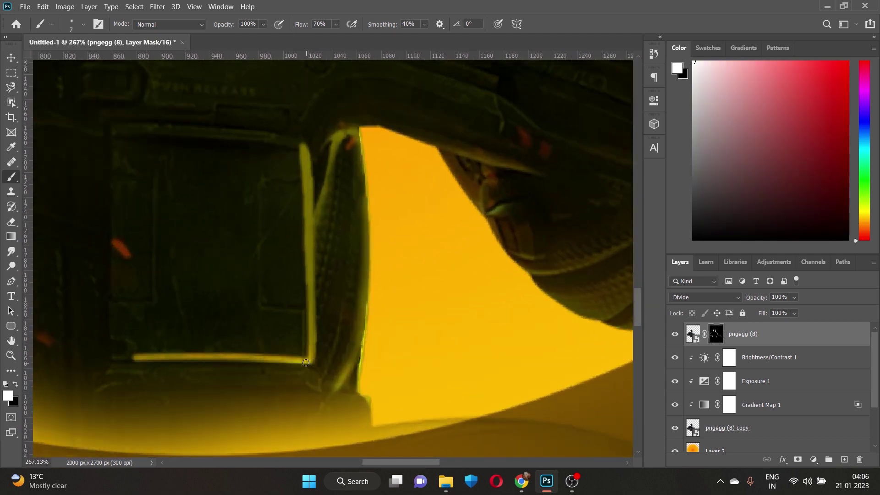
mouse_move(308, 280)
mouse_down()
mouse_move(260, 355)
mouse_move(130, 359)
mouse_up()
mouse_move(112, 143)
mouse_down()
mouse_move(112, 245)
mouse_move(296, 354)
mouse_up()
drag(109, 226, 123, 349)
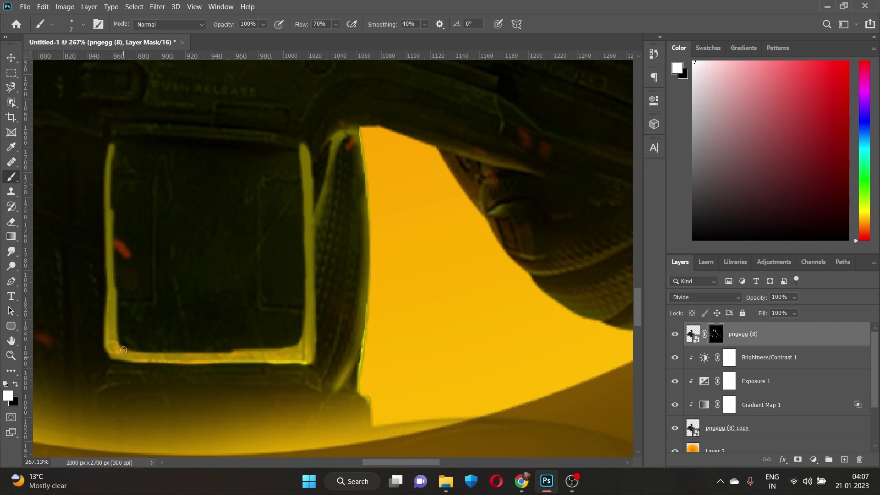
drag(112, 233, 301, 346)
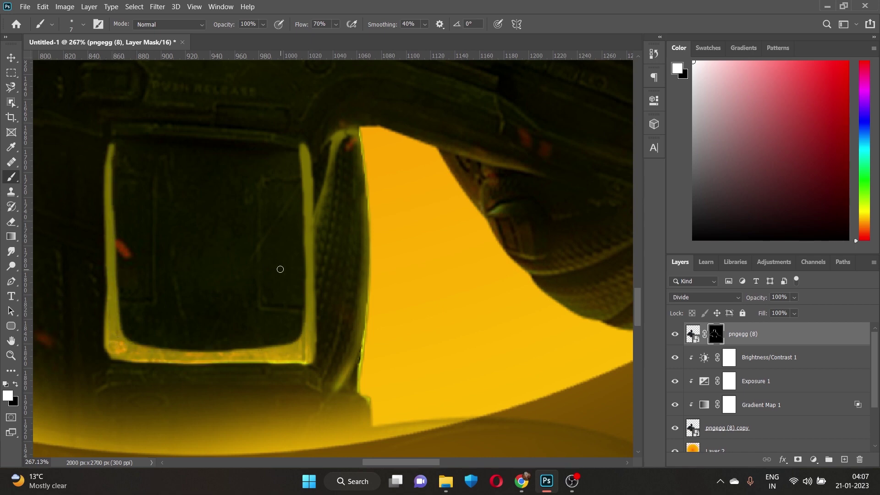
Tone down the magazine's left, right and bottom highlights with black
key(x)
key(bracketright)
key(bracketright)
key(bracketright)
mouse_move(118, 144)
mouse_down()
mouse_move(133, 294)
mouse_move(149, 334)
mouse_move(292, 341)
mouse_up()
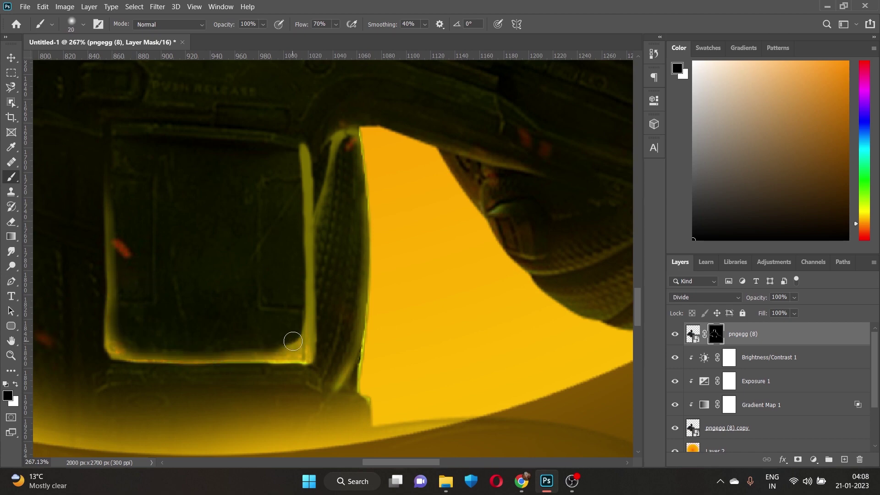
key(bracketleft)
drag(294, 147, 308, 323)
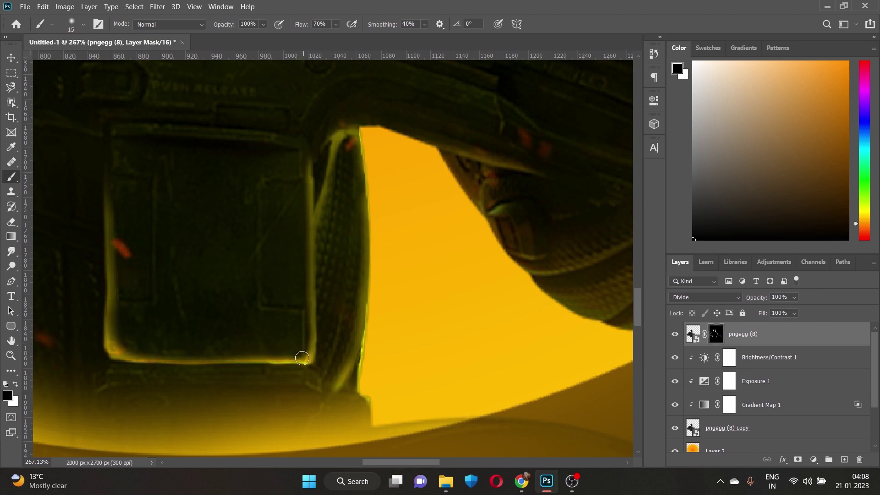
drag(302, 358, 116, 268)
scroll(116, 268, down, 3)
scroll(139, 191, up, 3)
key(bracketright)
key(bracketright)
key(bracketright)
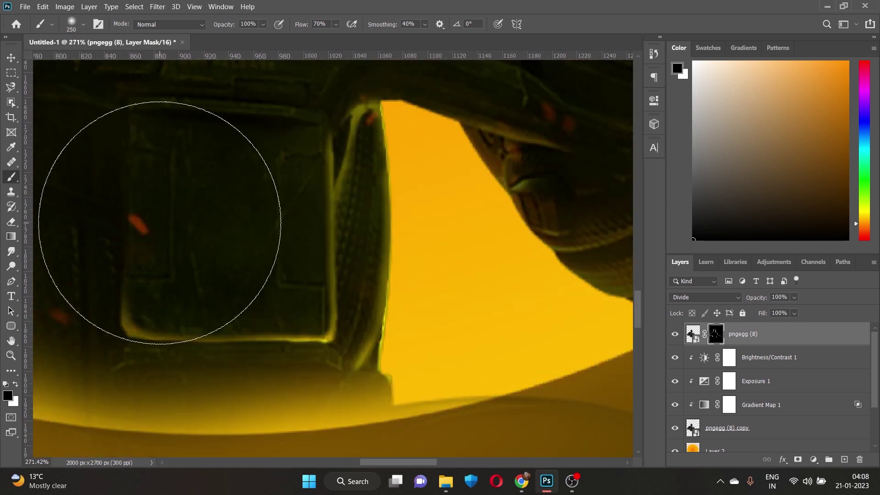
key(bracketleft)
key(bracketleft)
key(bracketleft)
Add fine white highlights along the green edge of the gun grip
scroll(133, 304, down, 5)
scroll(369, 349, down, 2)
scroll(350, 379, up, 6)
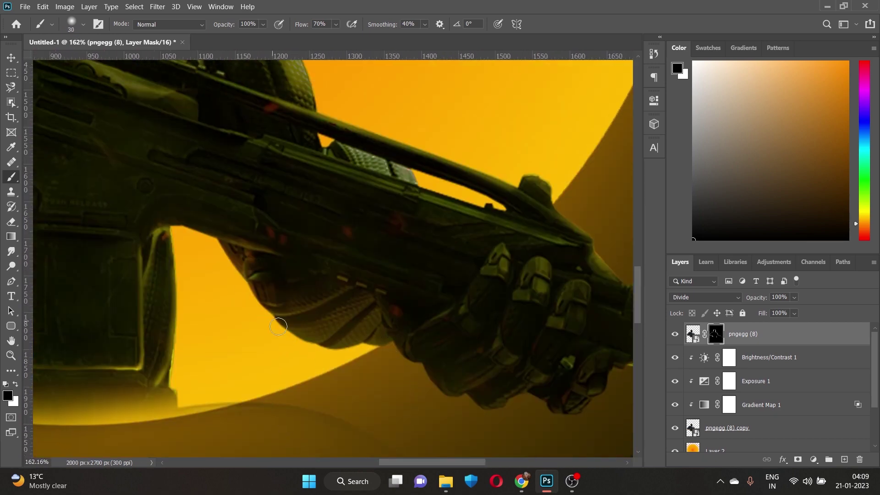
key(x)
key(bracketleft)
key(bracketleft)
scroll(315, 343, up, 3)
drag(243, 321, 356, 350)
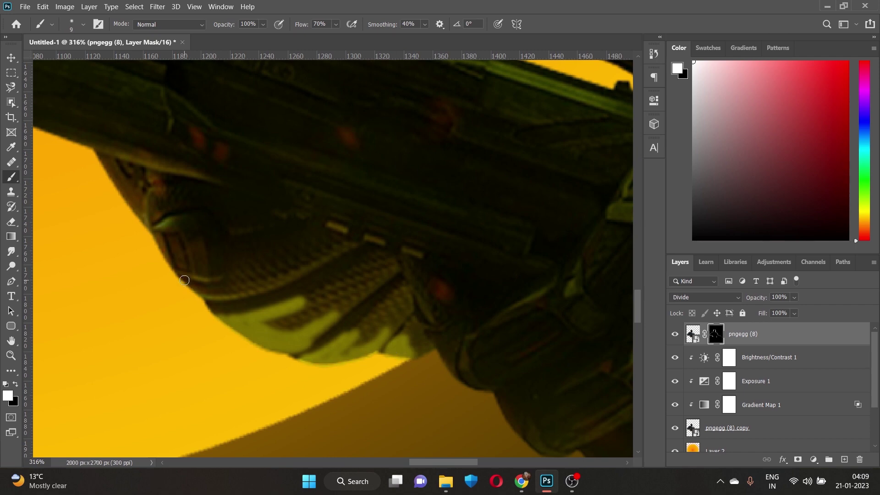
key(bracketleft)
mouse_move(184, 280)
mouse_down()
mouse_move(268, 291)
mouse_move(177, 279)
mouse_up()
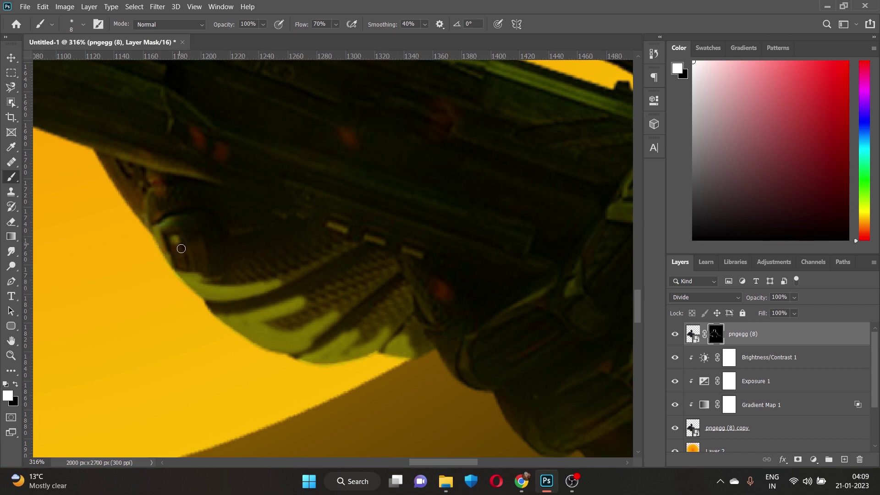
drag(192, 221, 212, 263)
Darken the over-bright grip edge, then undo a second grip highlight attempt
key(x)
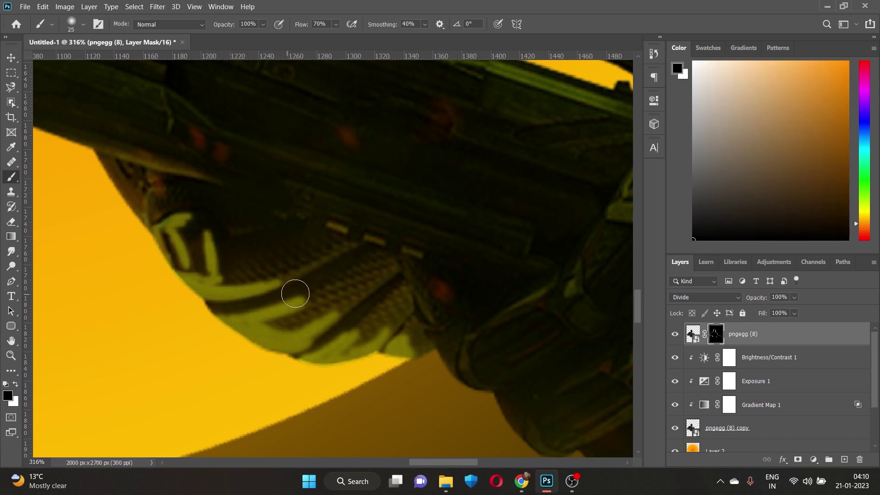
key(bracketright)
mouse_move(295, 290)
mouse_down()
mouse_move(401, 315)
mouse_move(201, 257)
mouse_up()
scroll(323, 292, down, 5)
scroll(323, 295, up, 5)
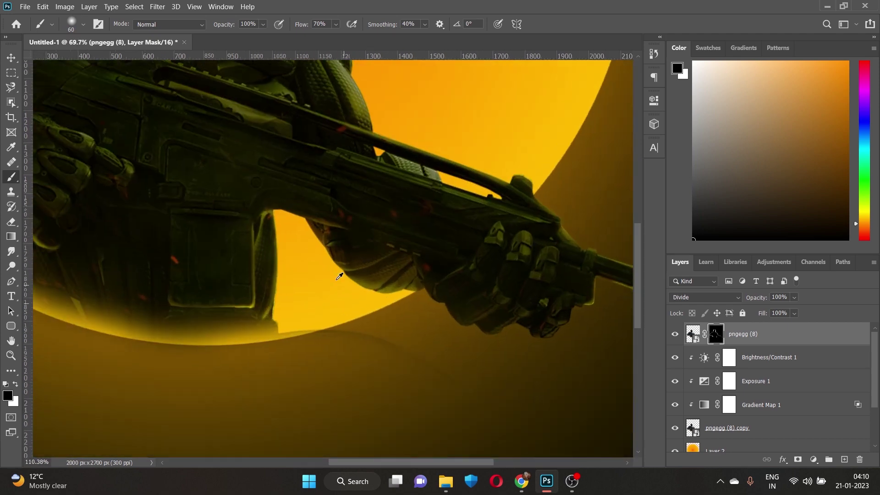
key(bracketleft)
key(bracketleft)
key(bracketleft)
key(x)
mouse_move(328, 316)
mouse_down()
mouse_move(377, 381)
mouse_move(436, 373)
mouse_up()
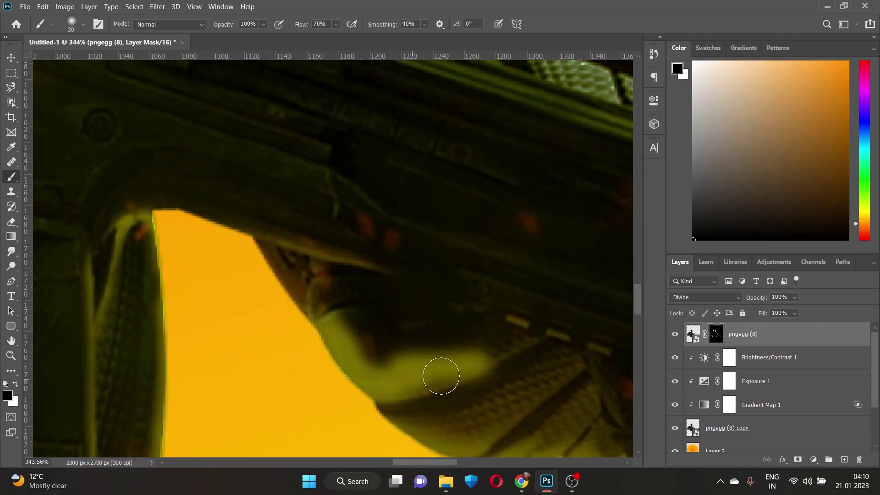
key(ctrl+z)
key(ctrl+z)
Paint and then remove a thin grip-edge highlight, and fit the whole poster on screen
key(bracketleft)
key(bracketleft)
key(bracketleft)
scroll(366, 298, up, 2)
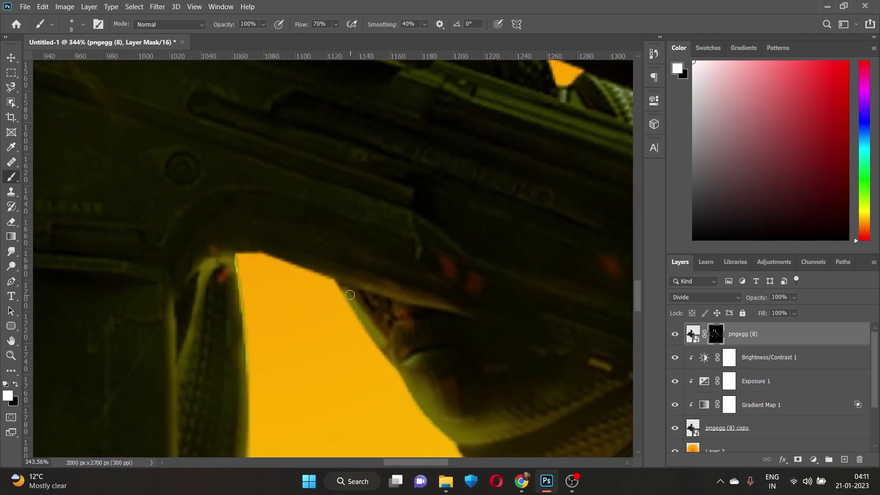
drag(349, 294, 402, 340)
key(x)
key(bracketright)
key(bracketright)
key(bracketright)
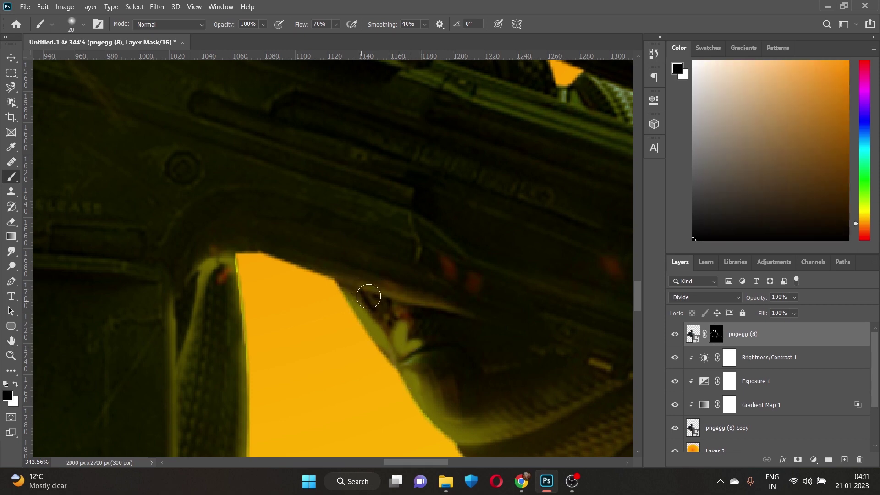
drag(369, 296, 413, 339)
key(bracketleft)
key(bracketleft)
key(bracketleft)
scroll(527, 389, down, 2)
scroll(504, 367, down, 2)
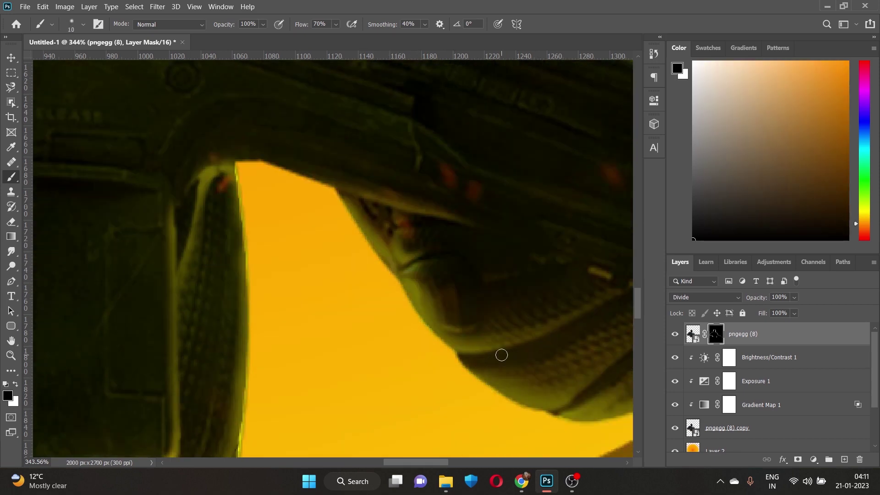
scroll(552, 388, up, 1)
scroll(473, 384, right, 3)
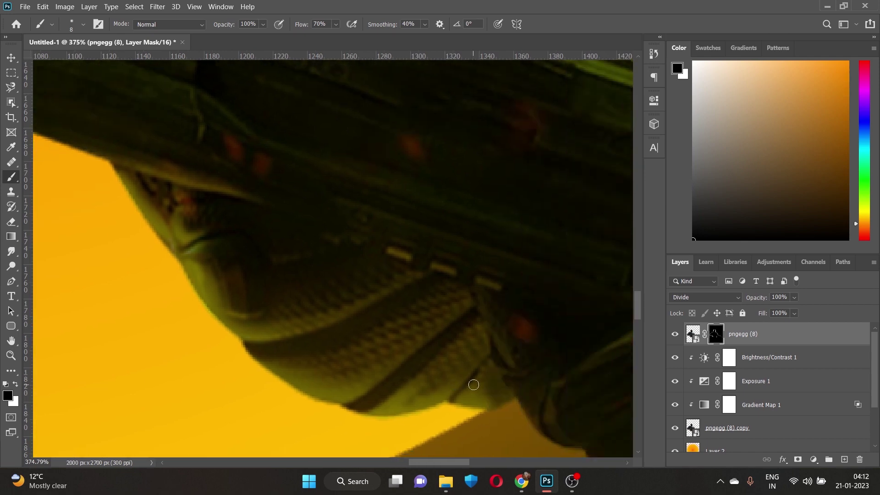
key(ctrl+0)
Toggle the soldier layer's visibility to compare, and adjust brush colour and size
click(674, 334)
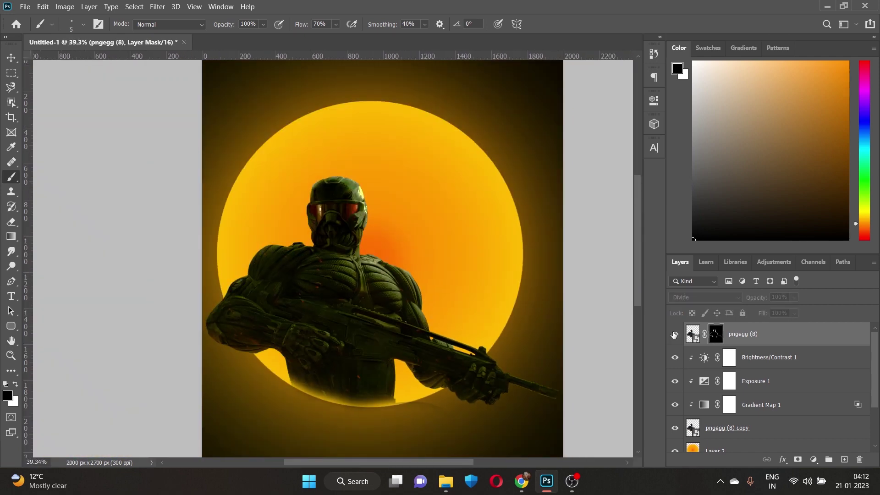
click(674, 334)
double_click(673, 334)
scroll(375, 375, up, 2)
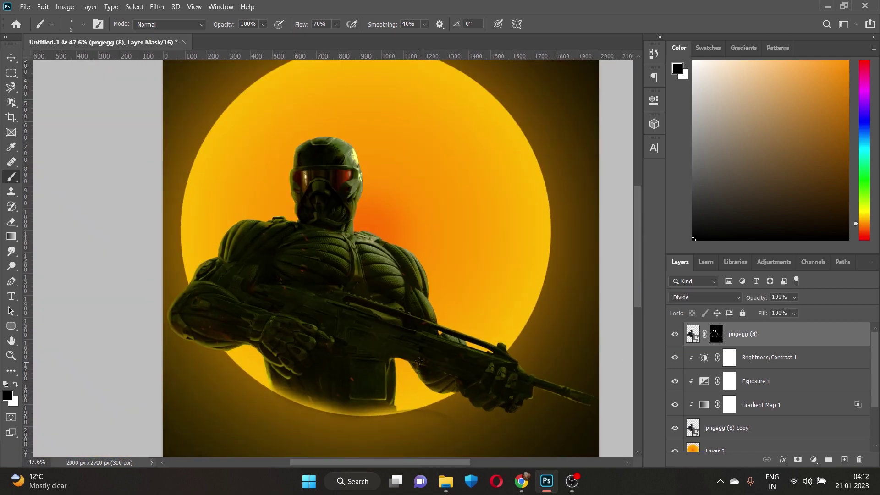
scroll(375, 374, up, 2)
key(bracketright)
key(x)
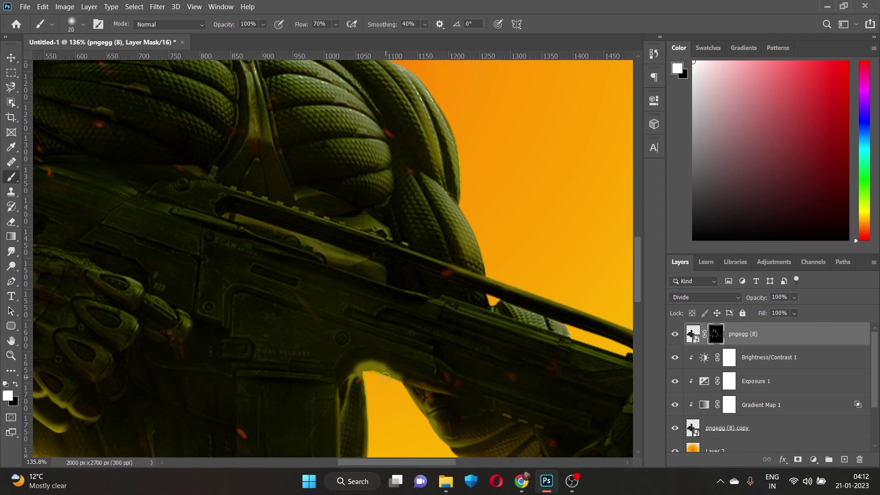
key(x)
key(bracketright)
key(bracketright)
key(bracketright)
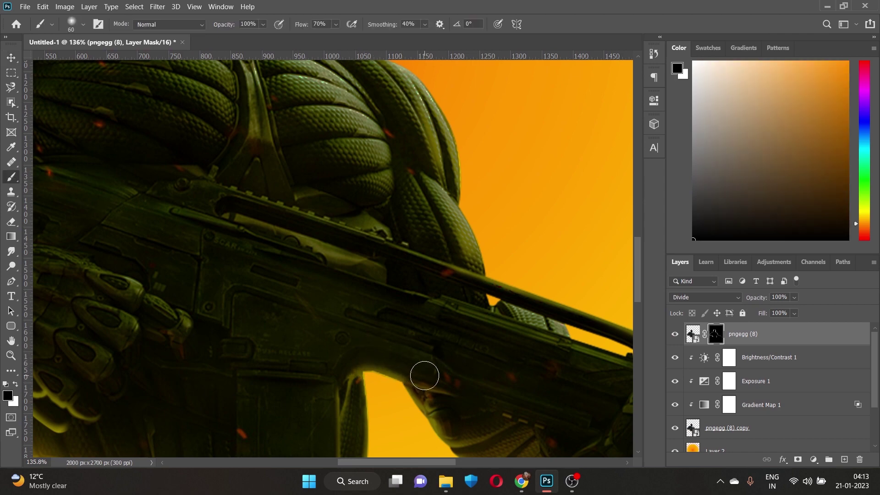
key(x)
key(bracketleft)
key(bracketleft)
key(bracketleft)
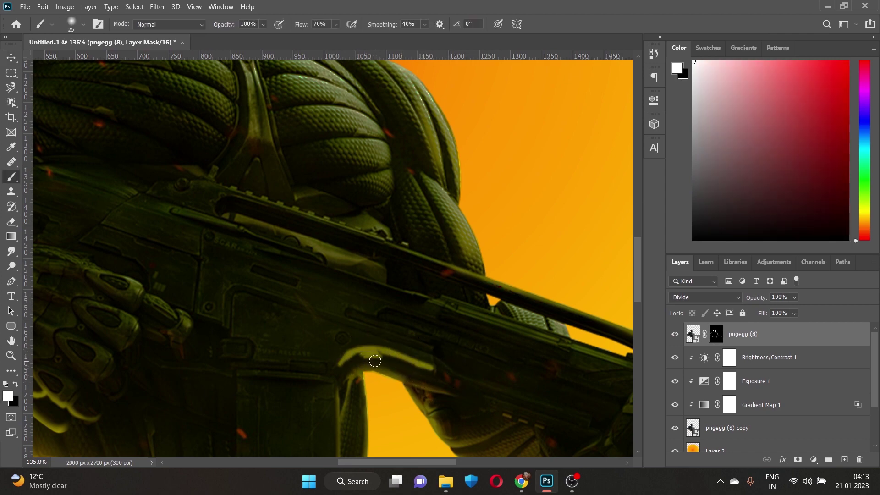
key(x)
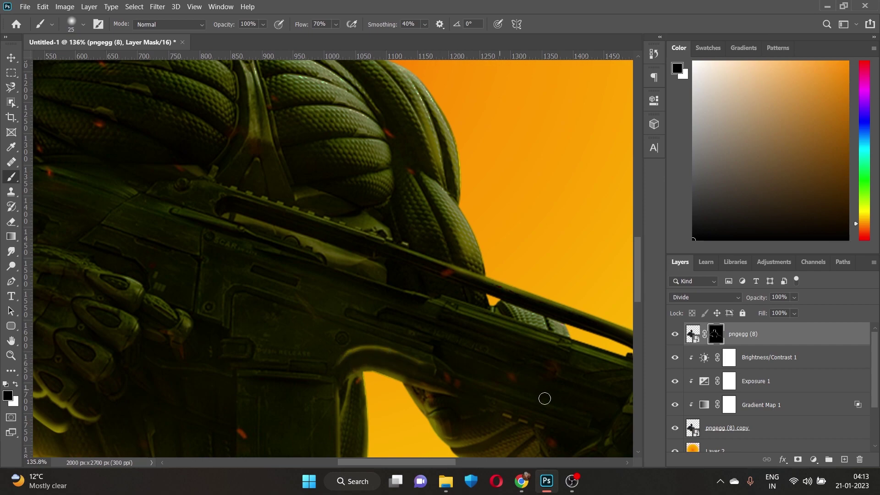
Make Layer 2 visible so the orange sun shows behind the soldier
scroll(544, 398, down, 2)
scroll(377, 238, down, 1)
scroll(397, 275, down, 4)
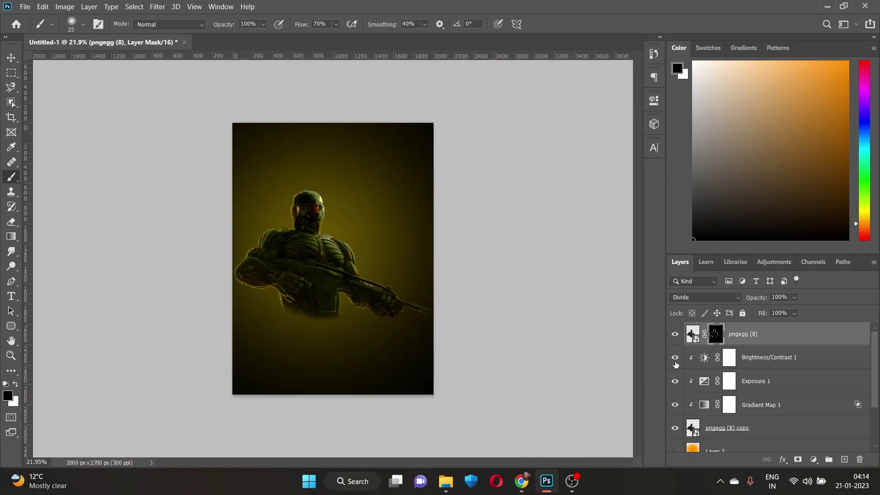
click(674, 450)
scroll(395, 279, down, 1)
scroll(275, 298, up, 3)
Paint glow onto the strap edge with a small white brush
scroll(223, 332, up, 2)
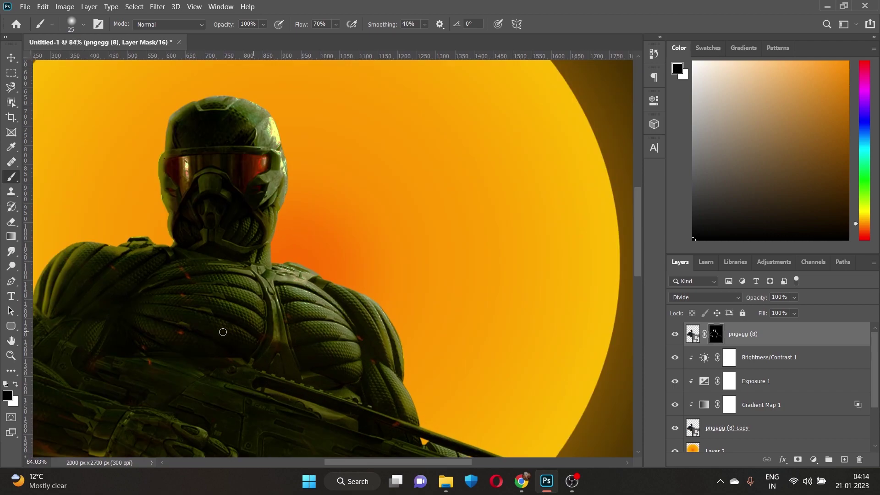
scroll(223, 331, up, 3)
scroll(201, 309, up, 2)
key(bracketleft)
key(bracketleft)
key(bracketleft)
key(x)
mouse_move(173, 308)
mouse_down()
mouse_move(164, 316)
mouse_move(314, 324)
mouse_move(248, 315)
mouse_move(279, 315)
mouse_up()
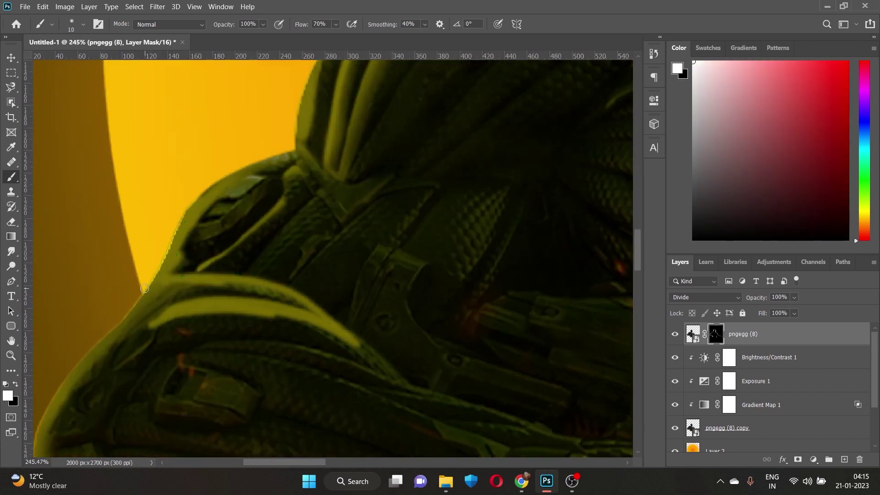
Mask out the bright strap highlight across the shoulder in black
key(bracketright)
key(x)
key(bracketright)
key(bracketright)
mouse_move(156, 328)
mouse_down()
mouse_move(226, 318)
mouse_move(399, 367)
mouse_up()
mouse_move(192, 304)
mouse_down()
mouse_move(497, 400)
mouse_move(471, 408)
mouse_move(584, 428)
mouse_move(406, 367)
mouse_up()
scroll(304, 338, down, 5)
scroll(338, 363, up, 5)
Darken the leftover excess glow along the strap
key(x)
key(bracketleft)
key(bracketleft)
scroll(360, 314, down, 5)
key(x)
key(bracketright)
key(bracketright)
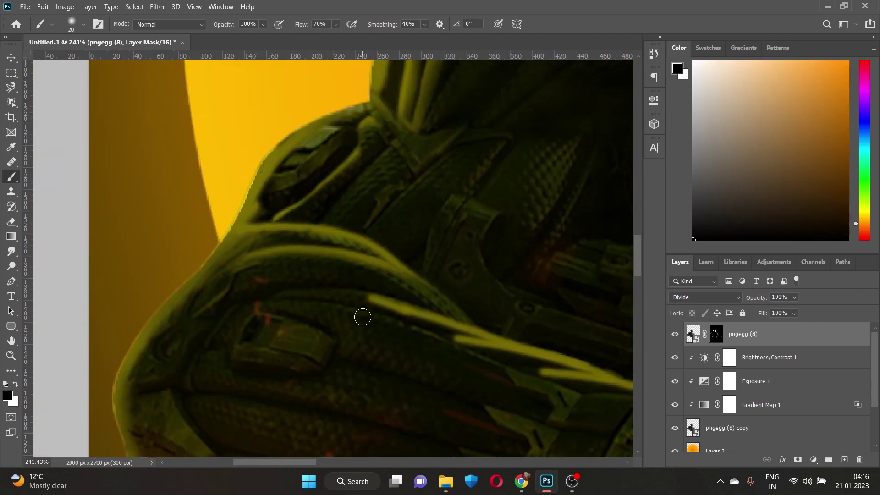
mouse_move(364, 316)
mouse_down()
mouse_move(455, 355)
mouse_move(508, 348)
mouse_move(411, 320)
mouse_up()
scroll(484, 342, up, 5)
scroll(410, 320, down, 5)
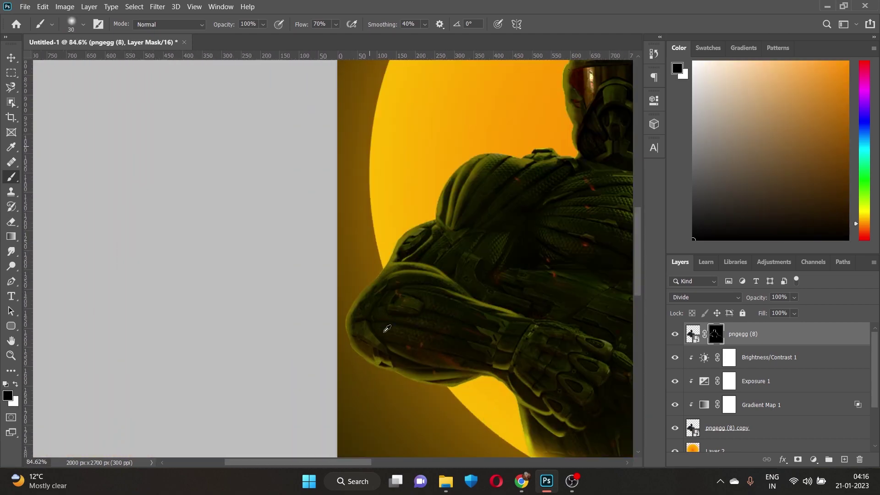
scroll(285, 344, up, 5)
Paint white highlights on the shoulder's left outline and a curved one across the armour plate
key(bracketleft)
key(bracketleft)
key(bracketleft)
key(x)
click(274, 285)
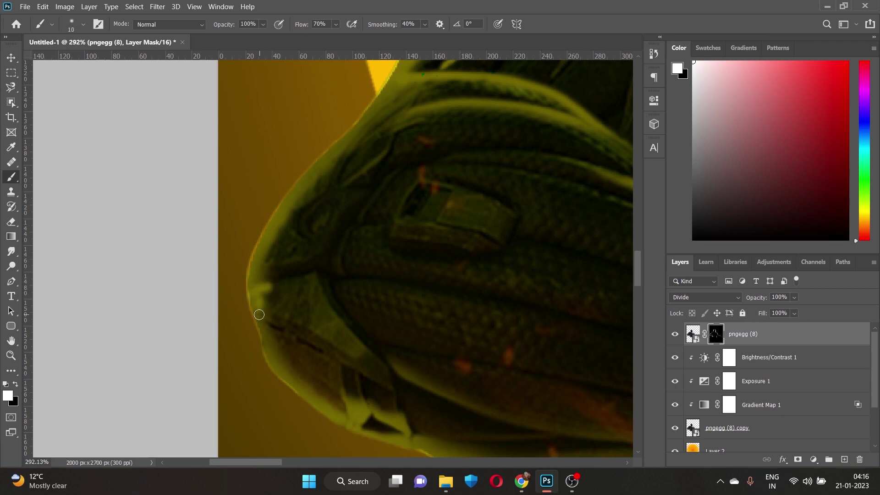
mouse_move(272, 298)
mouse_down()
mouse_move(285, 259)
mouse_move(275, 249)
mouse_up()
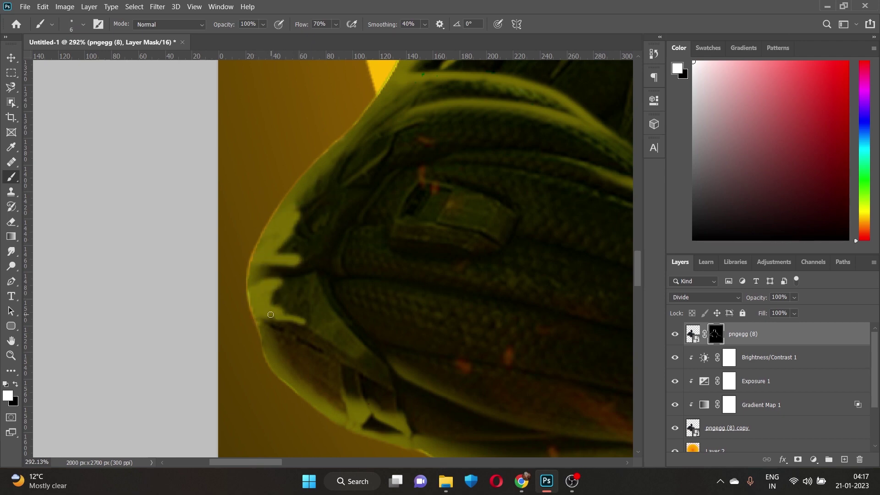
drag(332, 284, 409, 342)
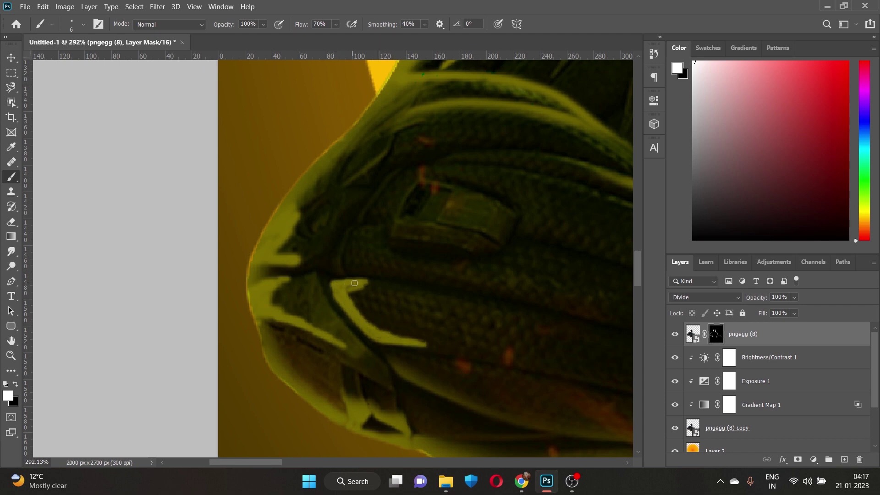
Tone down stray left-edge glow and the curved armour-plate highlight with black
key(x)
key(bracketright)
key(bracketright)
key(bracketright)
drag(304, 281, 339, 342)
drag(284, 266, 288, 211)
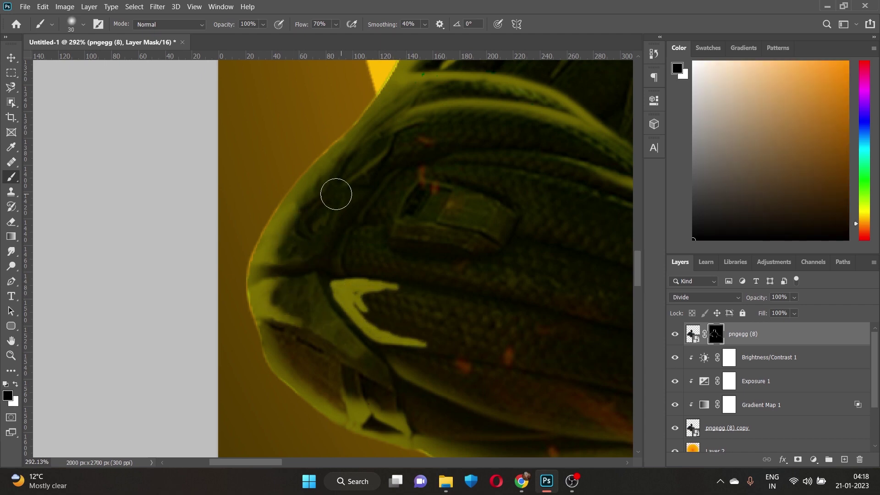
drag(293, 316, 275, 224)
mouse_move(339, 284)
mouse_down()
mouse_move(367, 301)
mouse_move(405, 296)
mouse_up()
Paint a white rim highlight along the soldier's right shoulder edge on the pngegg (8) mask
scroll(321, 295, down, 10)
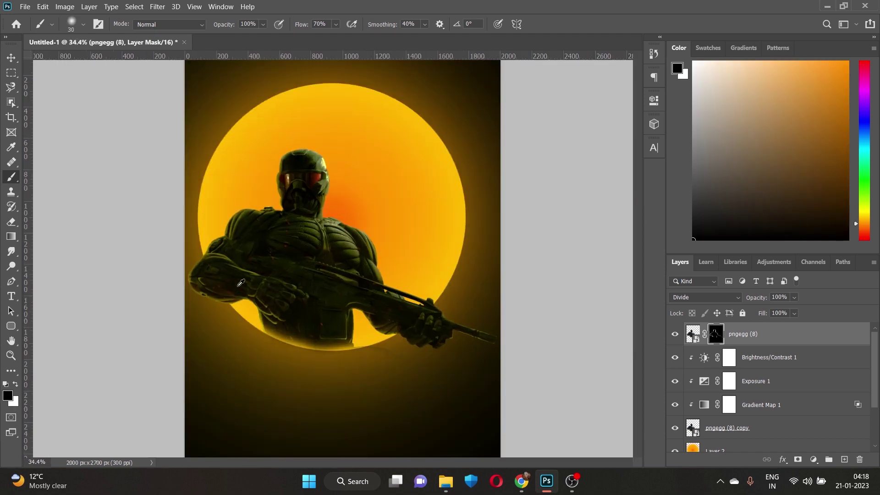
scroll(210, 293, down, 1)
scroll(423, 325, up, 5)
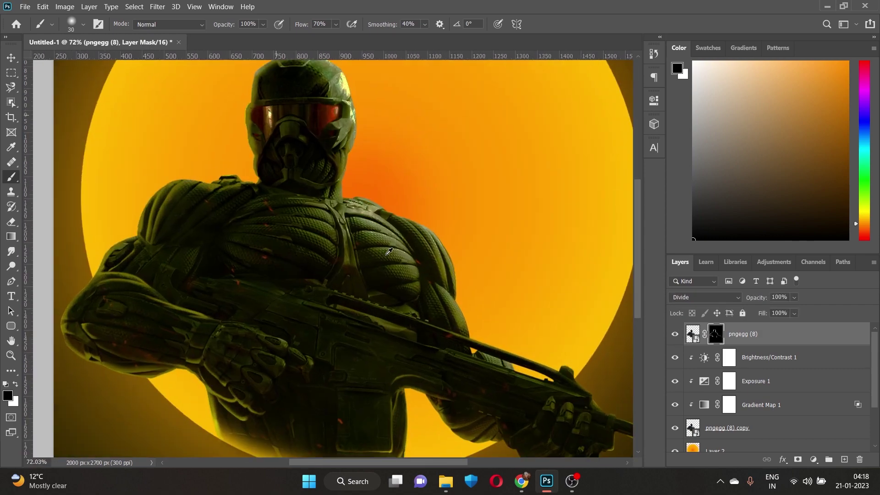
scroll(422, 325, up, 5)
scroll(423, 325, up, 1)
key(x)
key(bracketleft)
key(bracketleft)
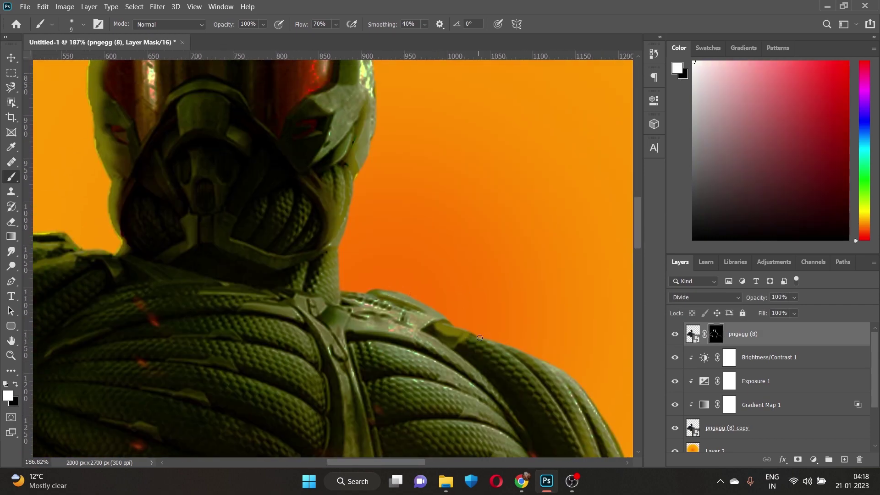
scroll(534, 406, down, 5)
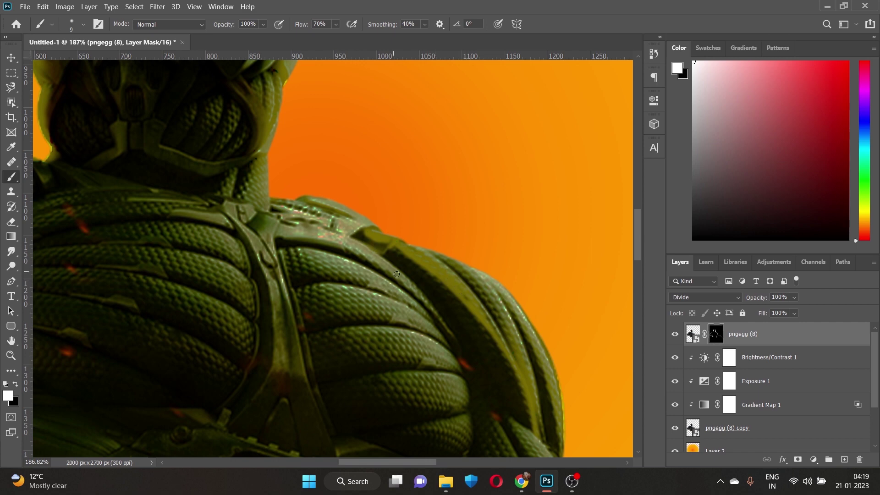
drag(396, 274, 440, 364)
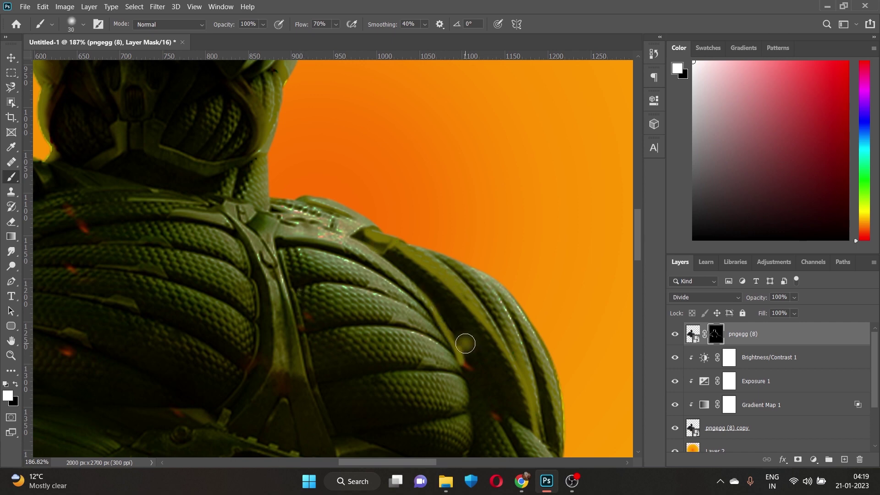
Paint a thin white rim highlight down the neck edge and extend it over the collar
key(x)
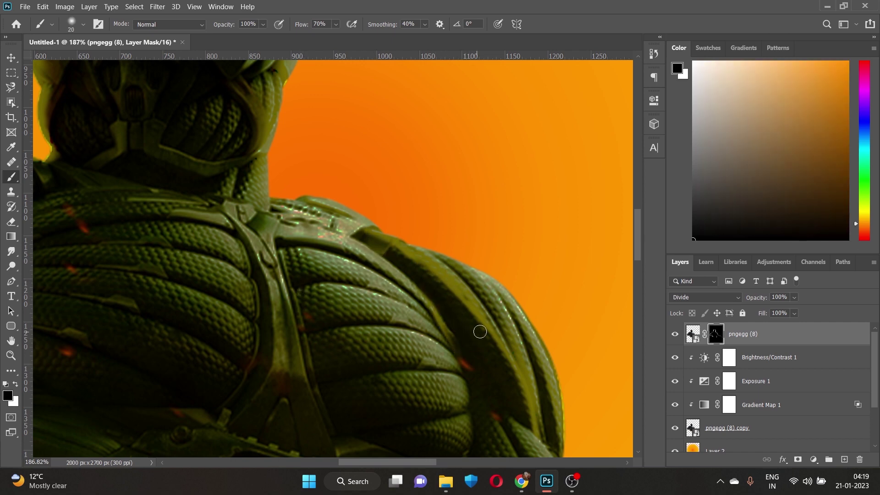
scroll(480, 331, down, 5)
scroll(269, 246, up, 5)
scroll(269, 246, up, 3)
key(bracketleft)
key(bracketleft)
key(x)
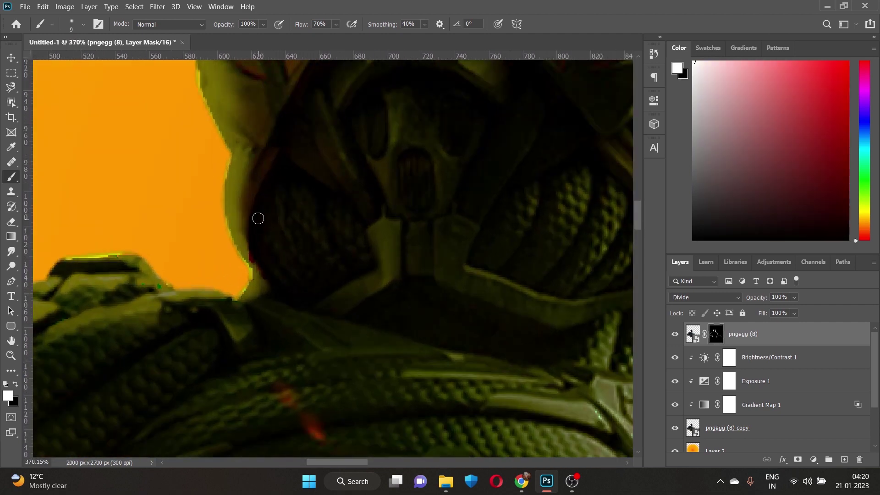
mouse_move(258, 219)
mouse_down()
mouse_move(322, 341)
mouse_move(225, 310)
mouse_move(171, 310)
mouse_move(260, 293)
mouse_up()
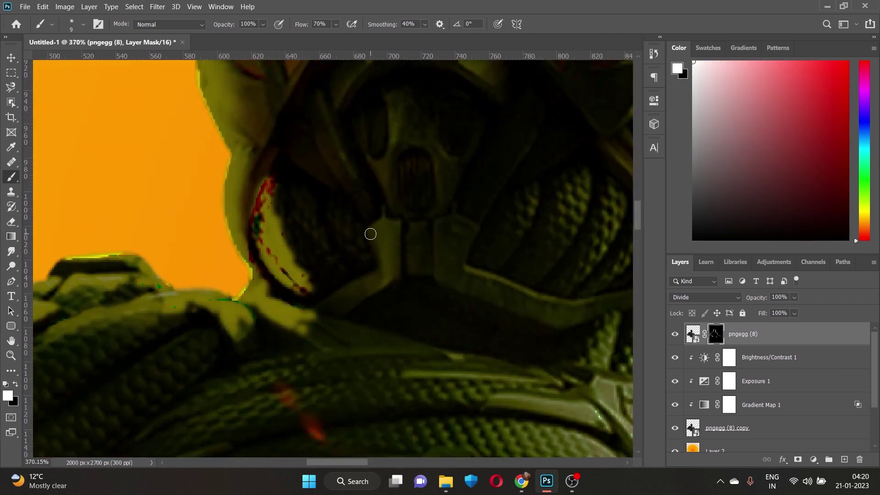
drag(382, 270, 365, 264)
Paint black on the mask to remove the overly bright strip along the neck
key(bracketright)
key(bracketright)
key(bracketright)
key(x)
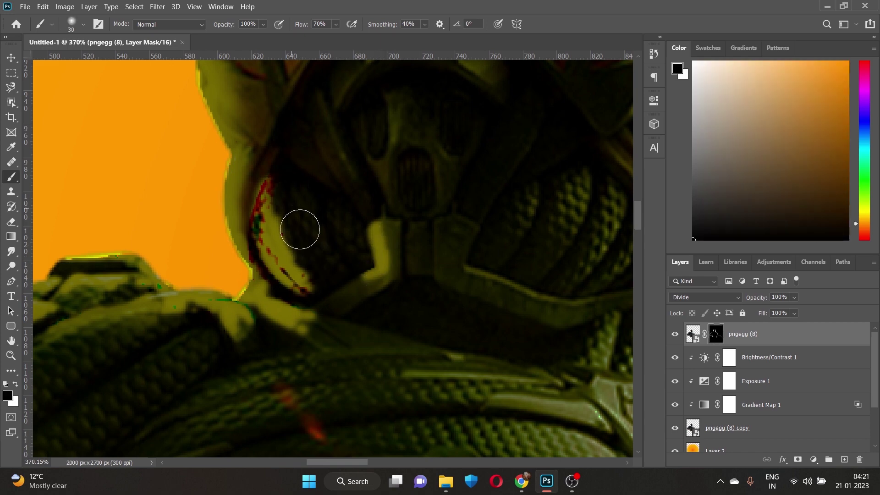
drag(301, 228, 328, 307)
key(ctrl+0)
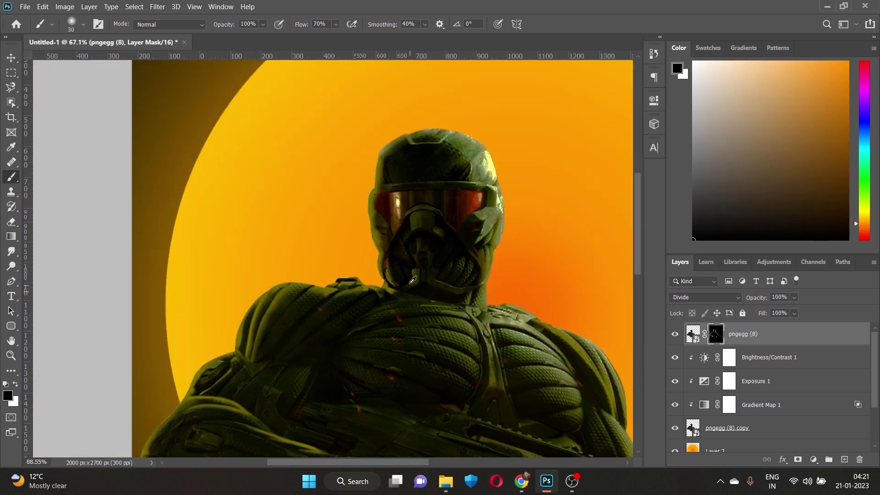
scroll(365, 238, up, 5)
key(bracketleft)
key(x)
drag(365, 238, 359, 159)
Darken the bright strip beside the neck and repaint a finer thin highlight along it
key(x)
drag(390, 214, 389, 200)
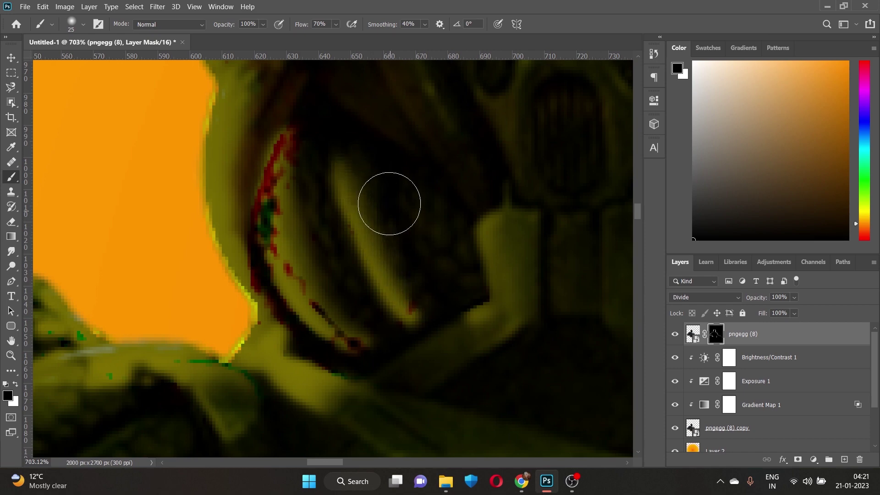
key(x)
key(bracketleft)
key(bracketleft)
key(bracketleft)
mouse_move(388, 162)
mouse_down()
mouse_move(458, 294)
mouse_move(424, 203)
mouse_move(471, 283)
mouse_up()
key(x)
key(bracketright)
key(bracketright)
key(bracketright)
key(bracketleft)
key(bracketleft)
key(bracketleft)
Fit the whole poster on screen and brighten the rim lines near the neck on the mask
key(ctrl+0)
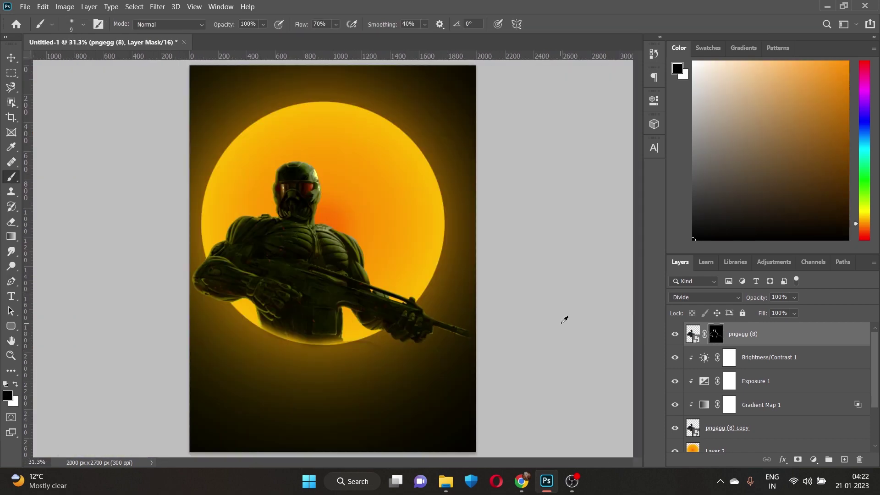
scroll(335, 263, up, 2)
scroll(334, 264, up, 1)
scroll(335, 264, up, 5)
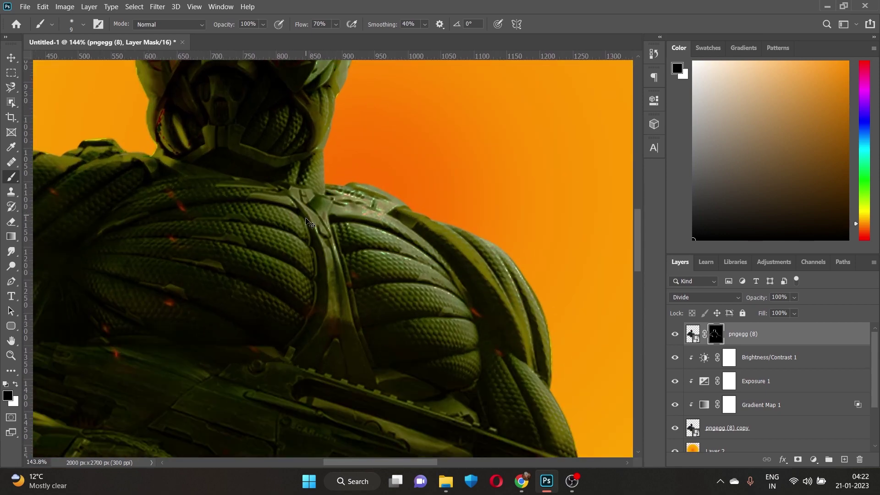
scroll(334, 264, down, 5)
scroll(155, 380, up, 5)
key(x)
drag(297, 117, 261, 197)
key(x)
Hide the glow, orange sun and Layer 1 to compare, then make them all visible again
scroll(231, 206, down, 5)
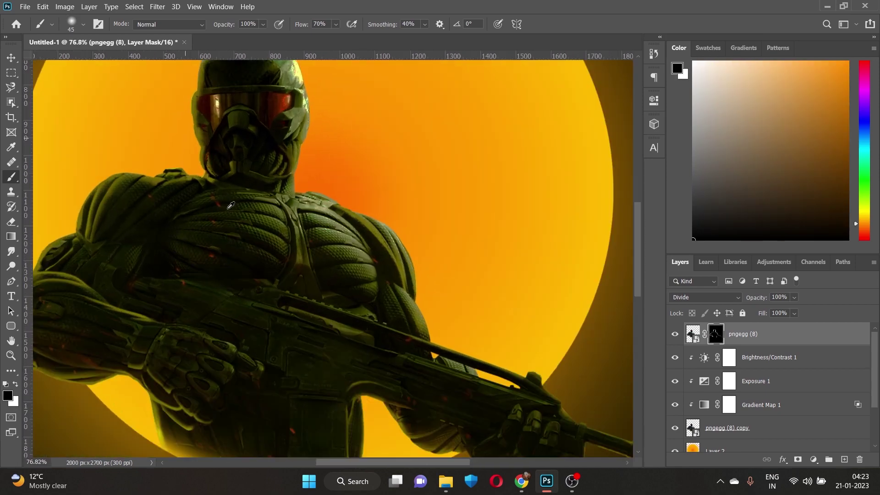
scroll(230, 206, up, 2)
scroll(275, 261, down, 7)
click(674, 333)
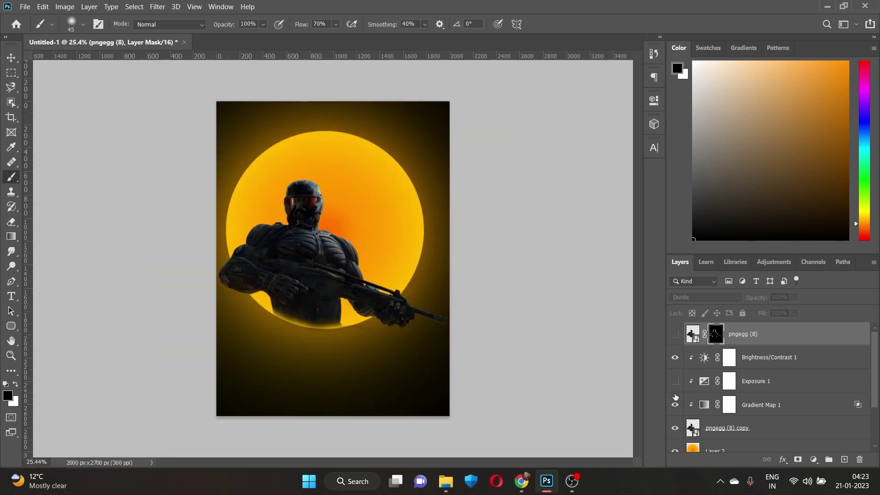
scroll(675, 397, down, 2)
click(674, 417)
click(674, 393)
click(674, 417)
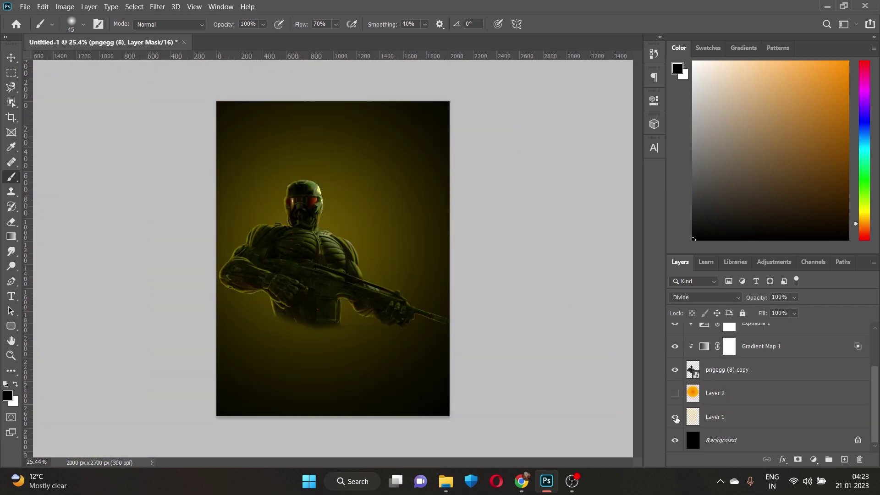
scroll(675, 412, up, 2)
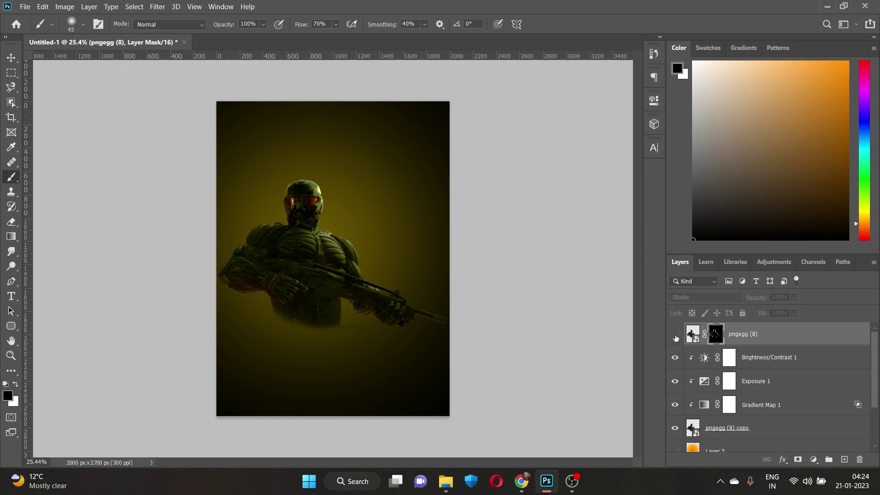
alt+click(675, 338)
scroll(333, 331, up, 3)
scroll(333, 332, down, 3)
scroll(332, 331, up, 2)
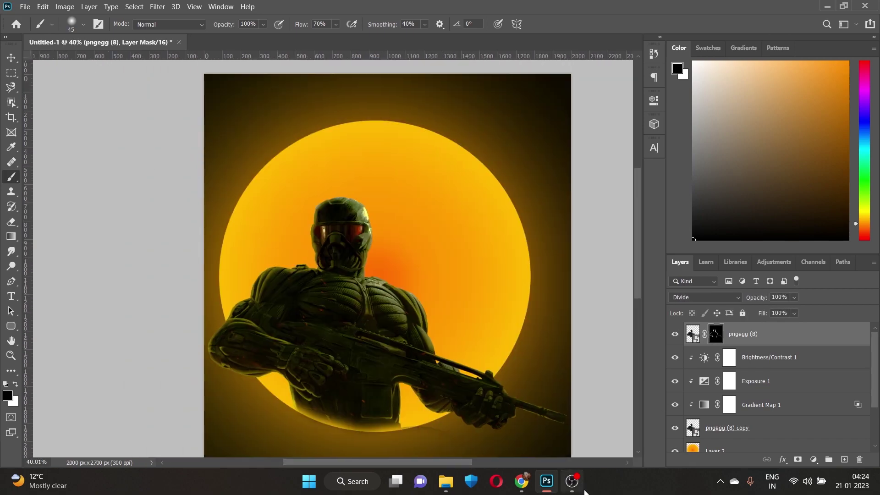